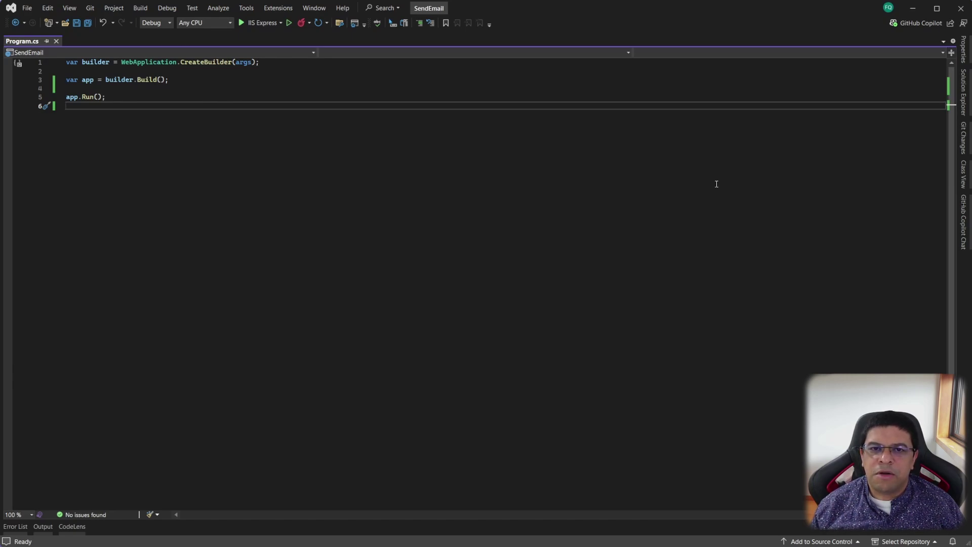
# Show the SendEmail project's file tree in Solution Explorer
pyautogui.click(963, 92)
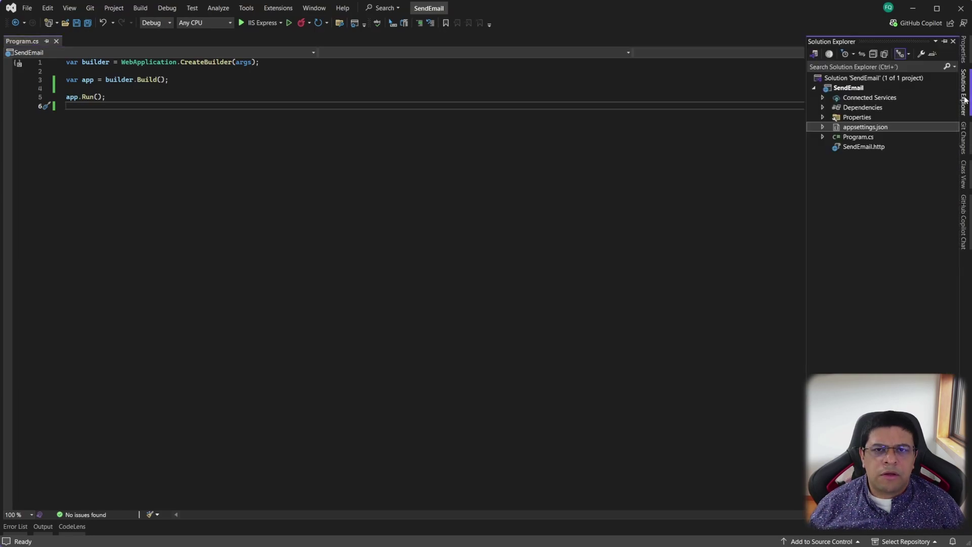
# Add an Smtp section to appsettings.json with server localhost and port 25
pyautogui.doubleClick(864, 128)
pyautogui.click(224, 122)
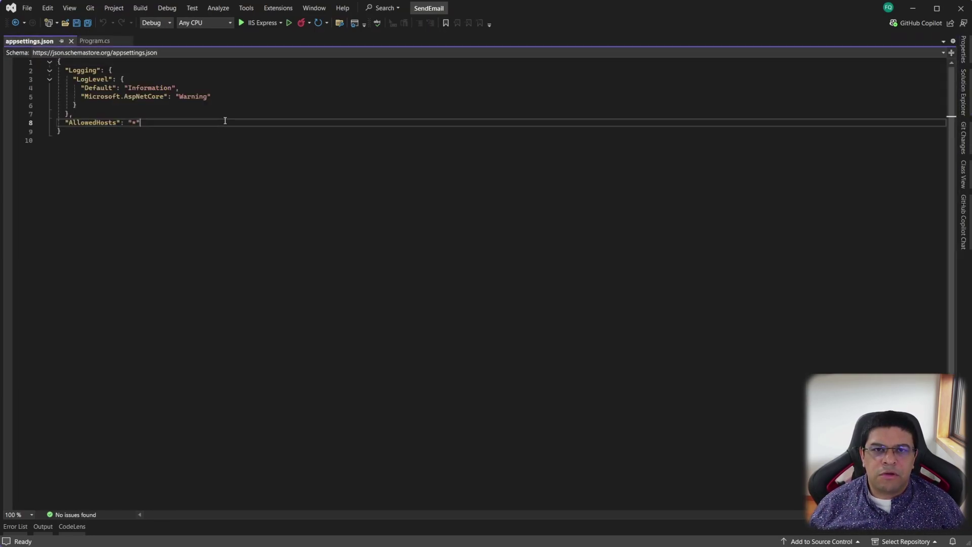
pyautogui.write(',')
pyautogui.press('Return')
pyautogui.write('"SMTP": {')
pyautogui.press('Return')
pyautogui.write('"server":  "localhost"')
pyautogui.press('Return')
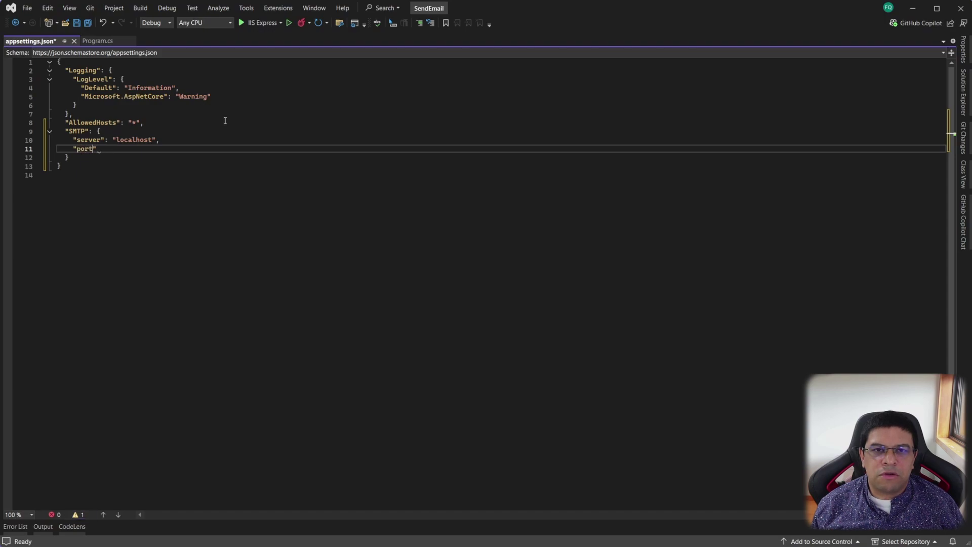
pyautogui.write('":  25,')
# Complete the Smtp section with null user and password, useSSL false, and save
pyautogui.press('Return')
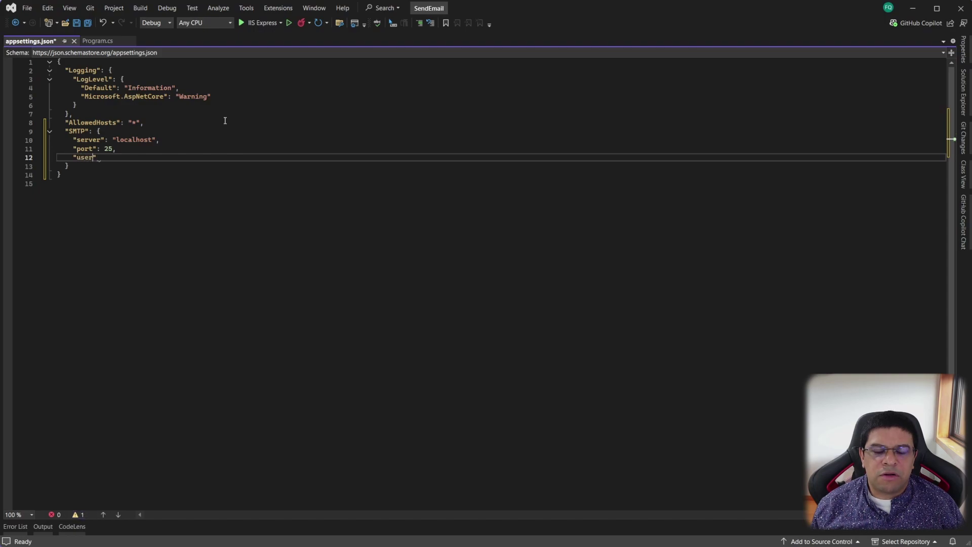
pyautogui.write('ull,')
pyautogui.press('Return')
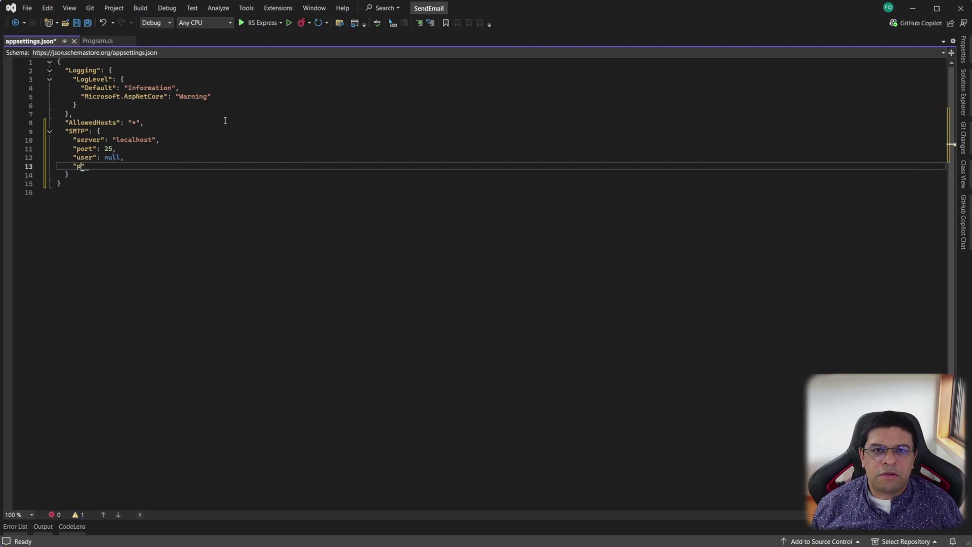
pyautogui.write('assword')
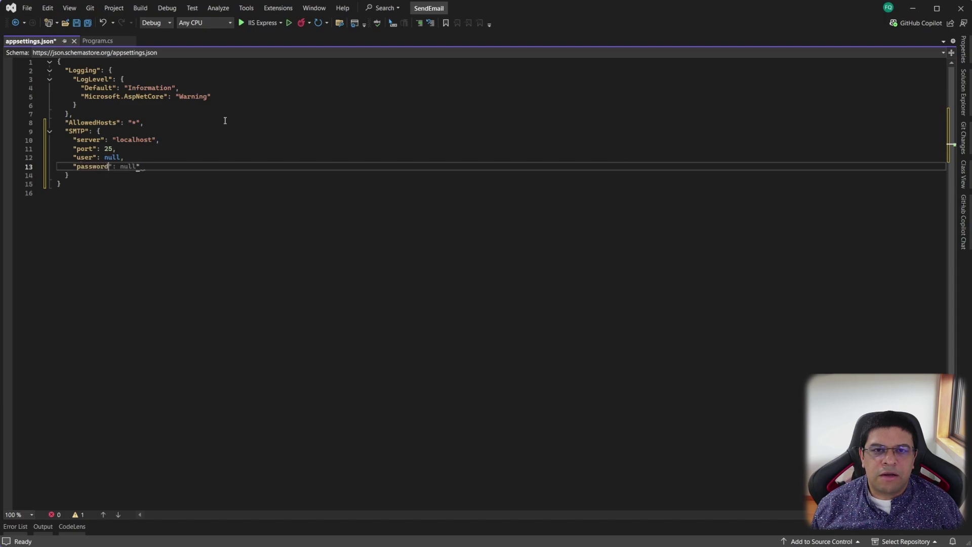
pyautogui.press('Tab')
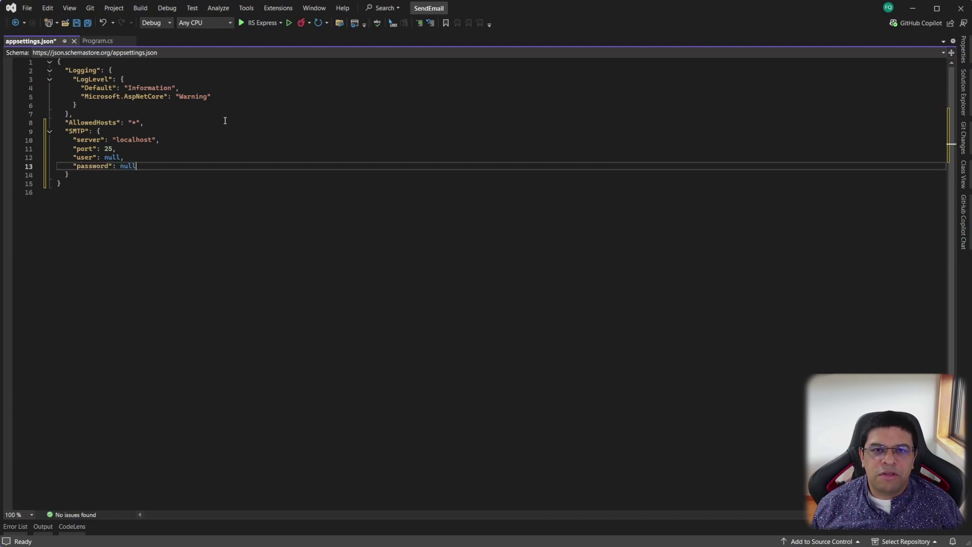
pyautogui.write(',')
pyautogui.press('Return')
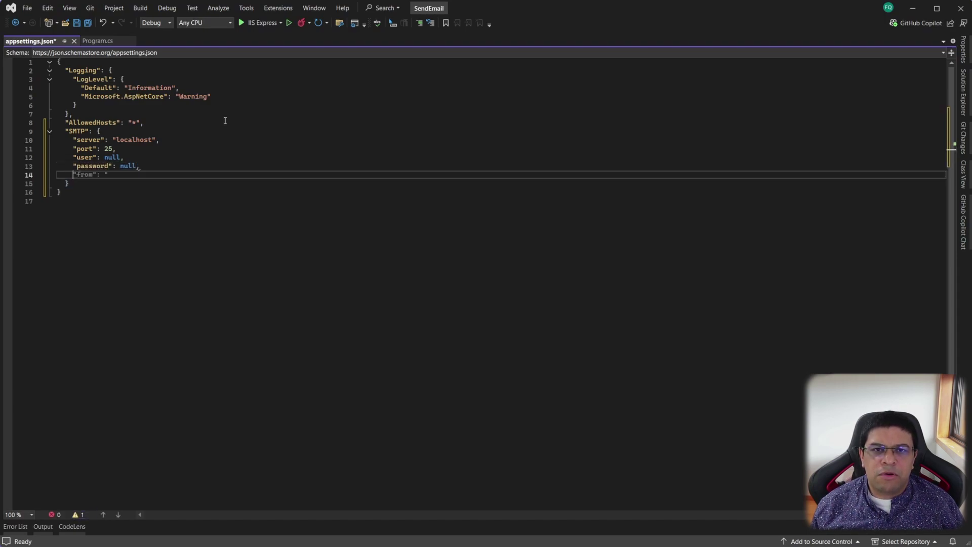
pyautogui.write('"u')
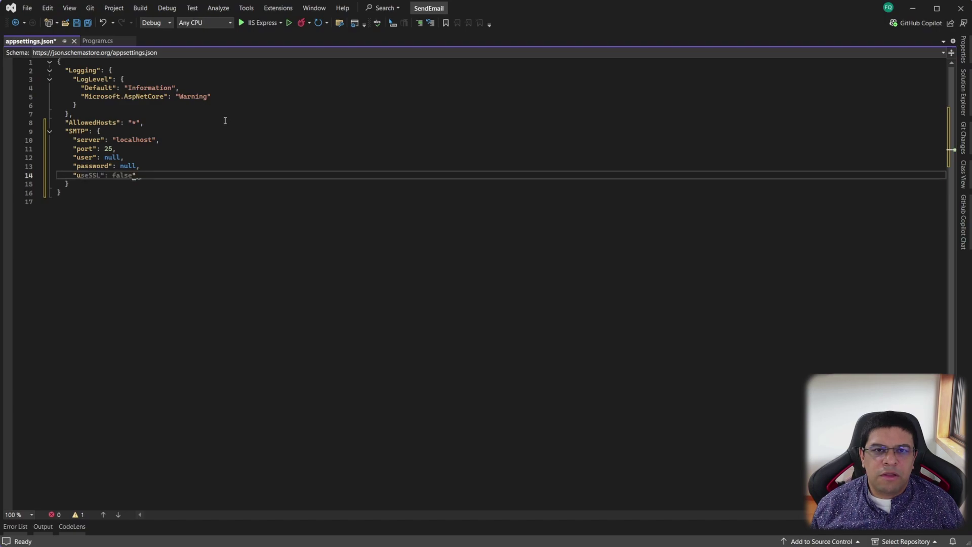
pyautogui.press('Tab')
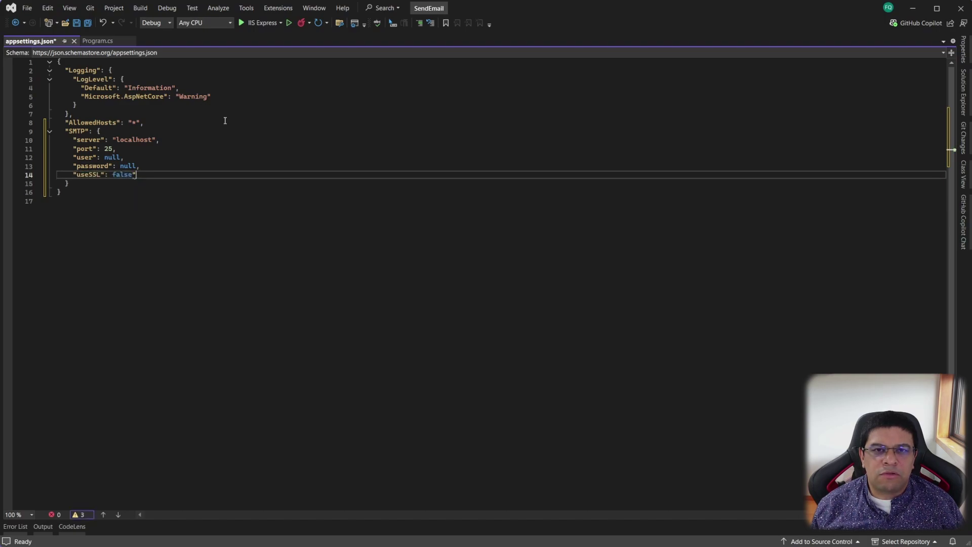
pyautogui.press('Up')
pyautogui.press('Down')
pyautogui.press('End')
pyautogui.press('Up')
pyautogui.press('Up')
pyautogui.press('Up')
pyautogui.press('Down')
pyautogui.press('Down')
pyautogui.press('Down')
pyautogui.hotkey('ctrl', 's')
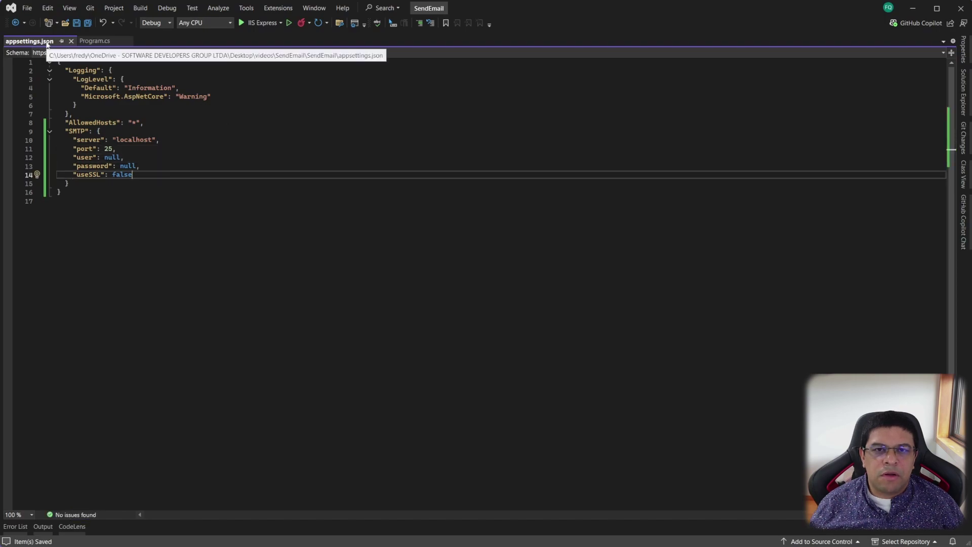
# Create an Options folder in the project containing a new SmtpOptions class
pyautogui.click(964, 92)
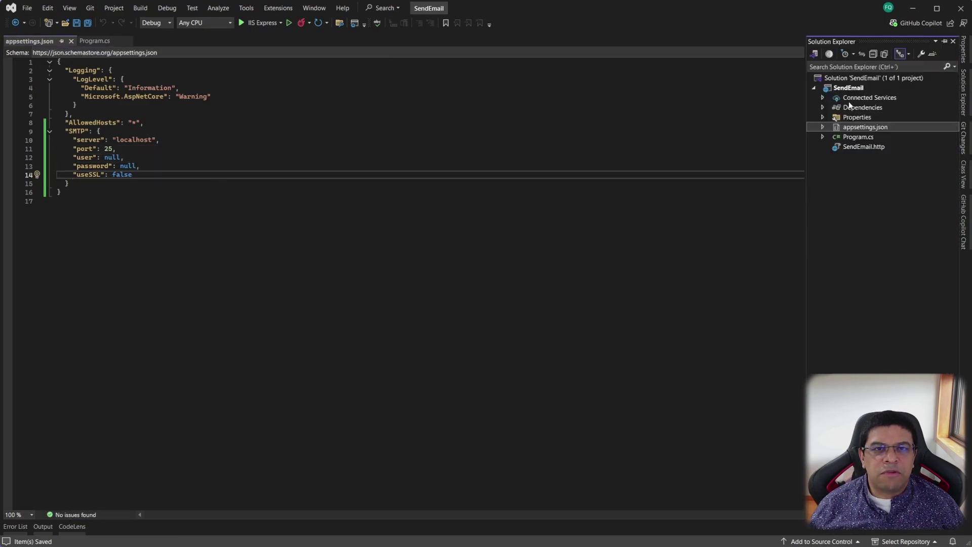
pyautogui.rightClick(844, 89)
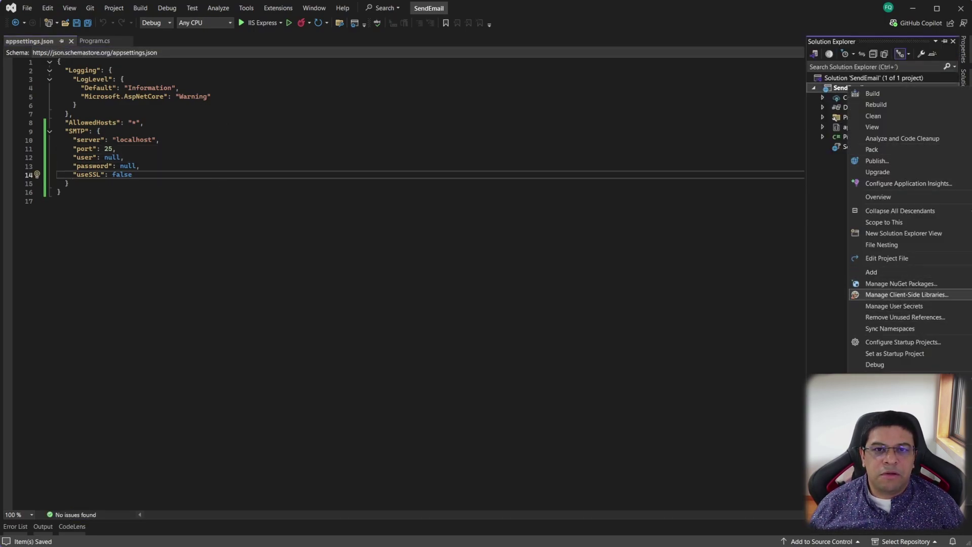
pyautogui.click(924, 300)
pyautogui.write('Options')
pyautogui.press('Return')
pyautogui.rightClick(859, 128)
pyautogui.click(789, 289)
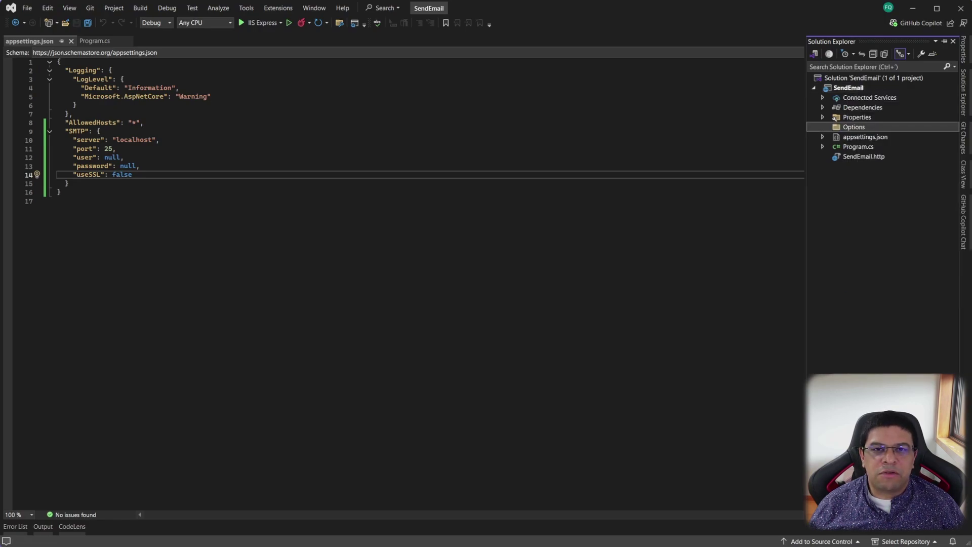
pyautogui.write('SmtpOptions')
pyautogui.press('Return')
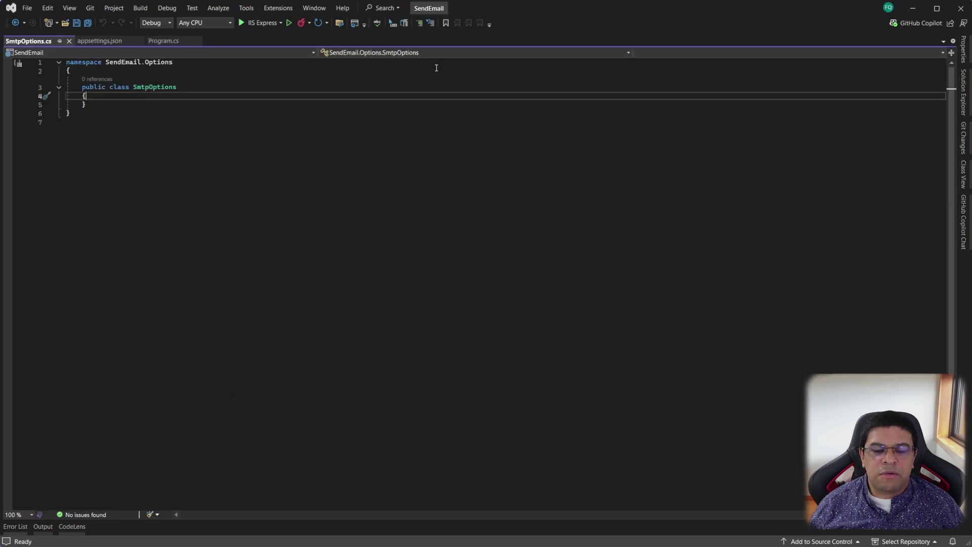
# Add Server, Port, Username and Password properties and make their types nullable
pyautogui.press('Return')
pyautogui.press('Tab')
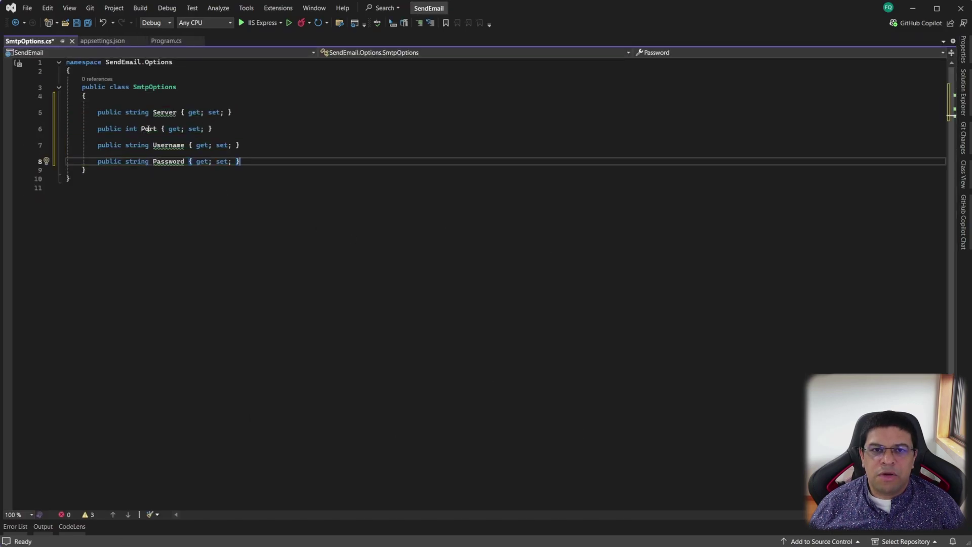
pyautogui.click(150, 112)
pyautogui.write('?')
pyautogui.press('Down')
pyautogui.press('Left')
pyautogui.press('Left')
pyautogui.press('Left')
pyautogui.write('?')
pyautogui.press('Down')
pyautogui.write('?')
pyautogui.press('Down')
pyautogui.write('?')
# Add a bool UseSsl property and save SmtpOptions
pyautogui.press('End')
pyautogui.press('Return')
pyautogui.write('public bool ')
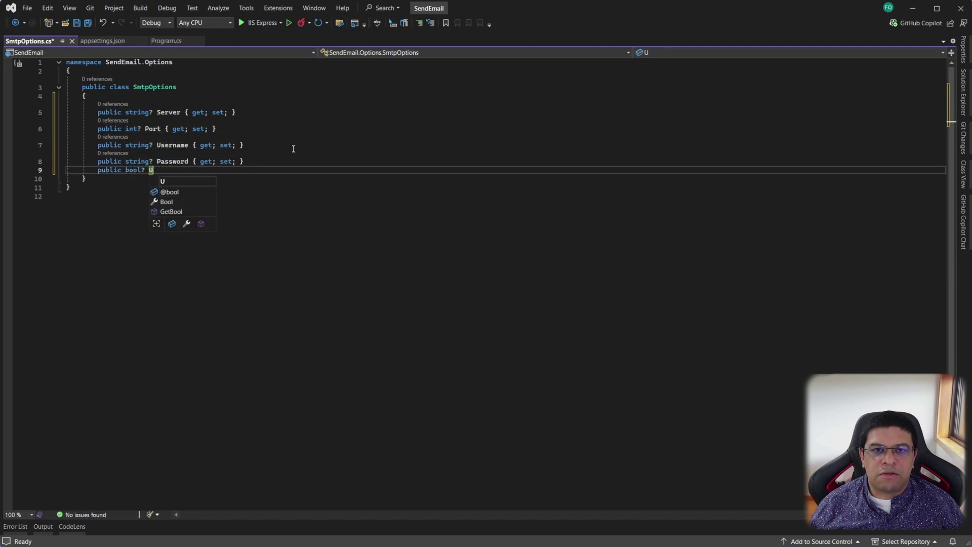
pyautogui.write('U')
pyautogui.press('Tab')
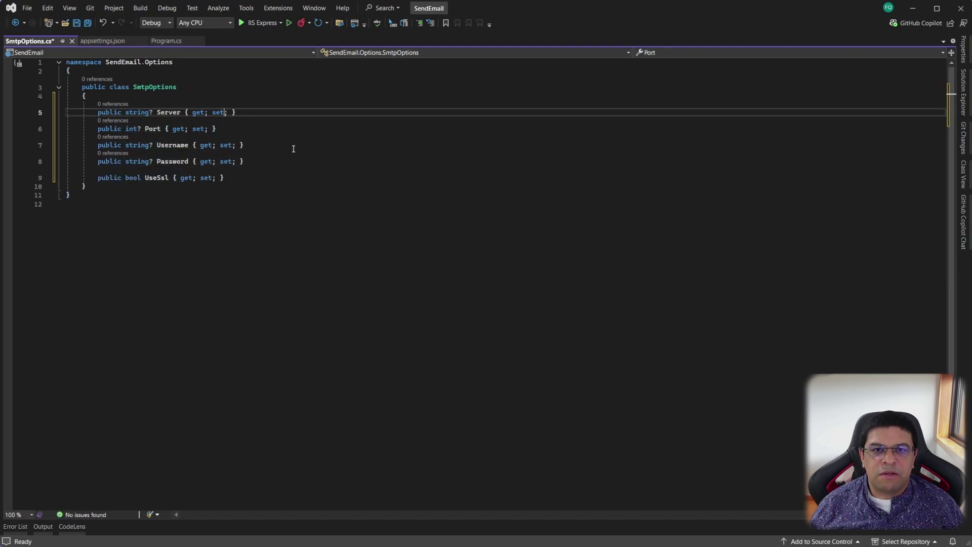
pyautogui.hotkey('ctrl', 's')
pyautogui.click(278, 145)
pyautogui.middleClick(36, 41)
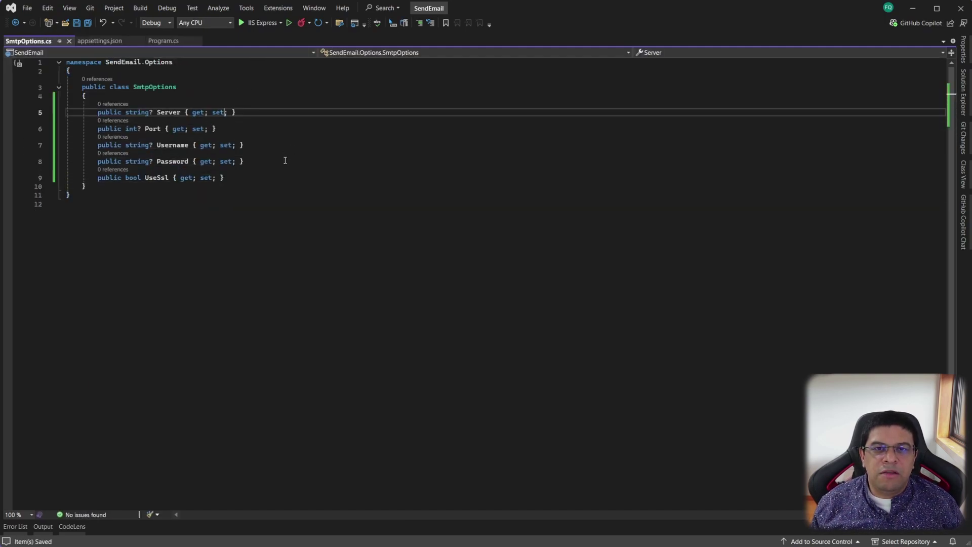
# Close SmtpOptions.cs and appsettings.json so only Program.cs stays open
pyautogui.click(278, 145)
pyautogui.middleClick(35, 41)
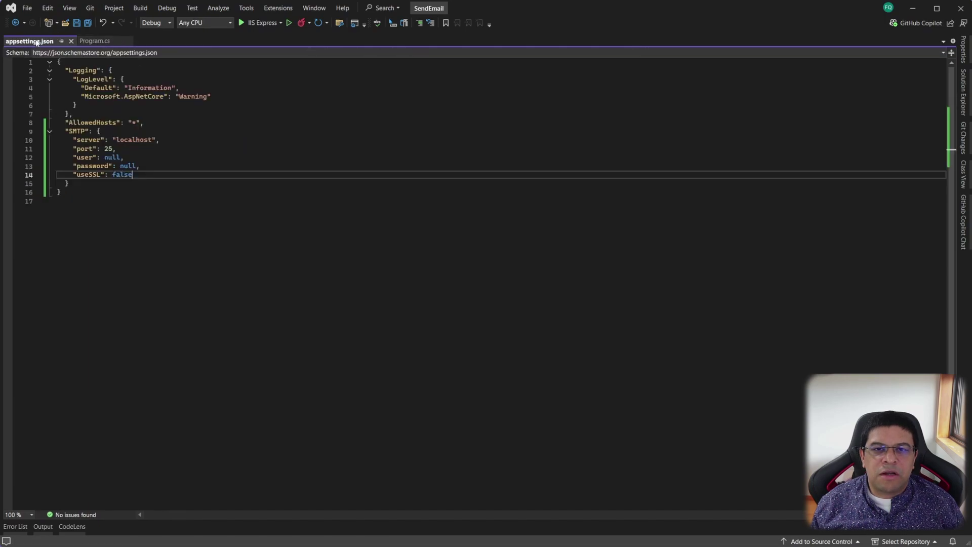
pyautogui.middleClick(36, 41)
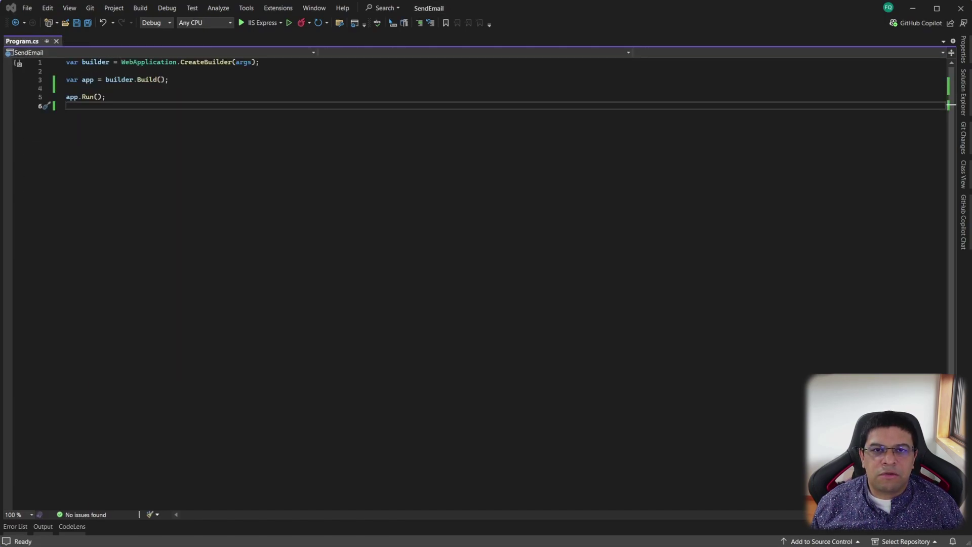
# Register builder.Services.Configure<SmtpOptions> bound to the "Smtp" configuration section
pyautogui.click(244, 74)
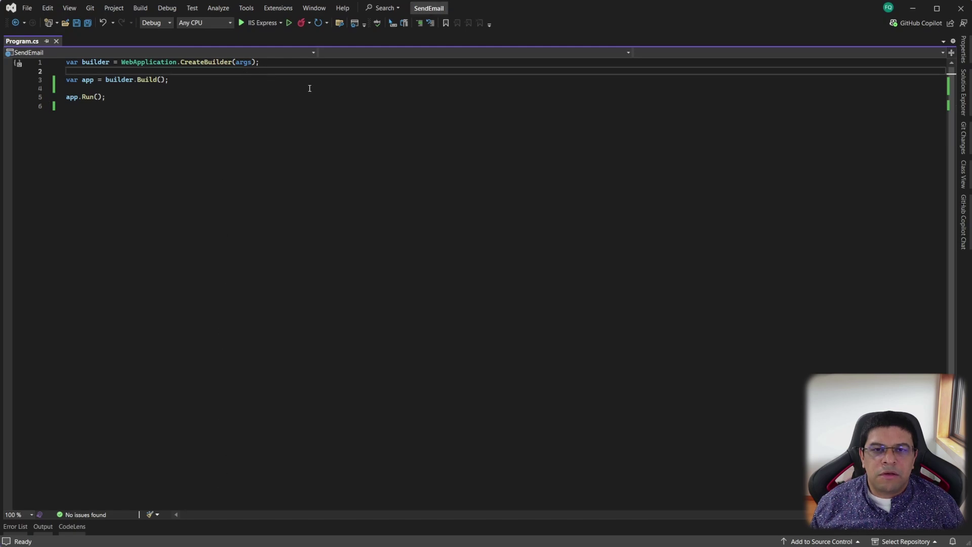
pyautogui.press('Return')
pyautogui.press('Return')
pyautogui.press('Up')
pyautogui.write('buil')
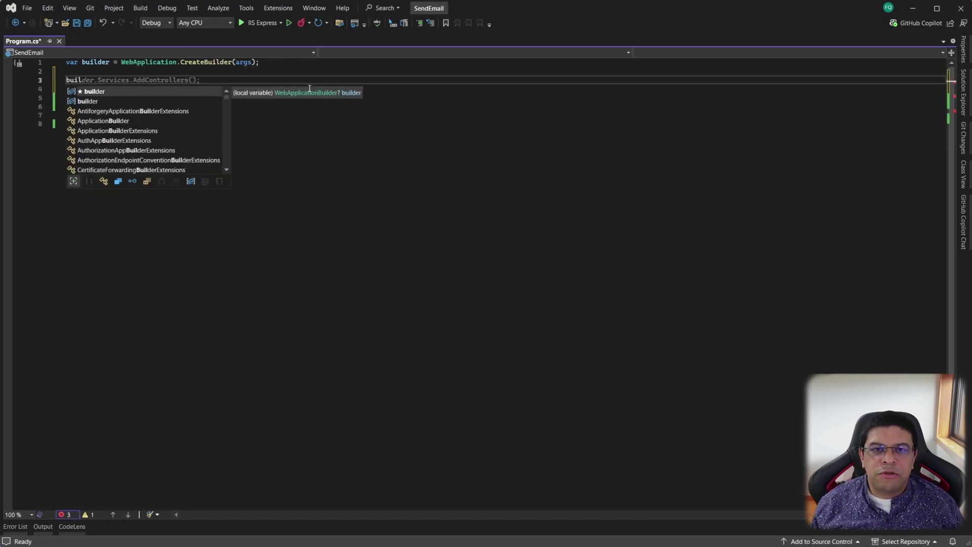
pyautogui.write('der.Services.')
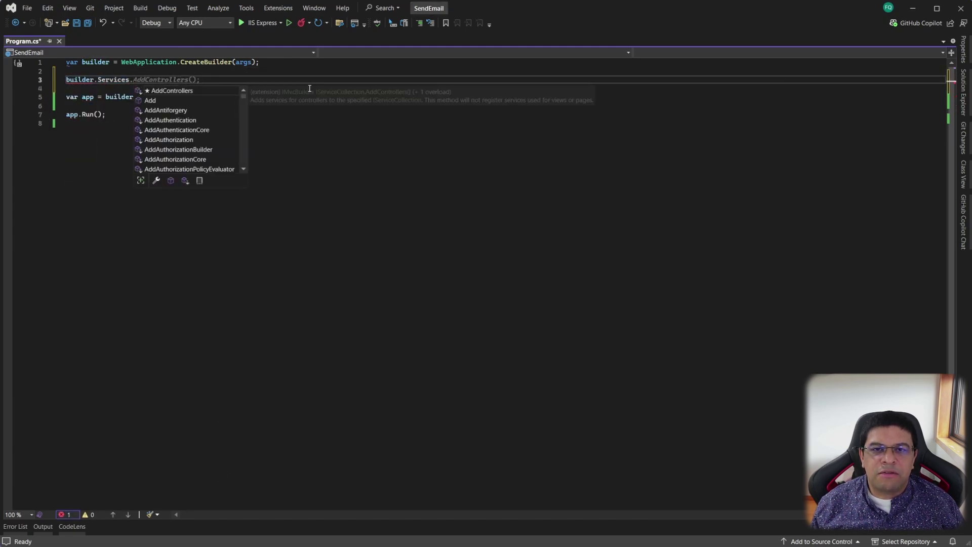
pyautogui.write('Configure')
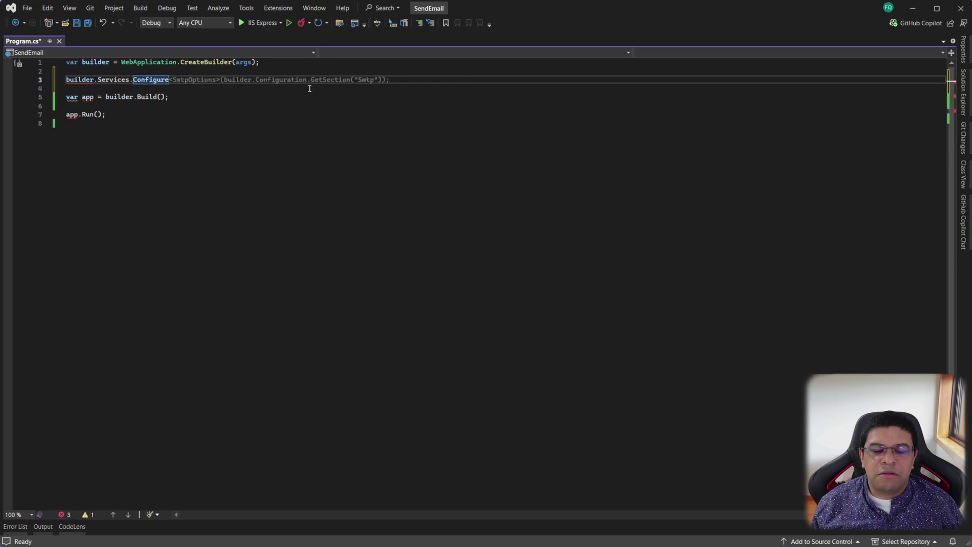
pyautogui.press('Tab')
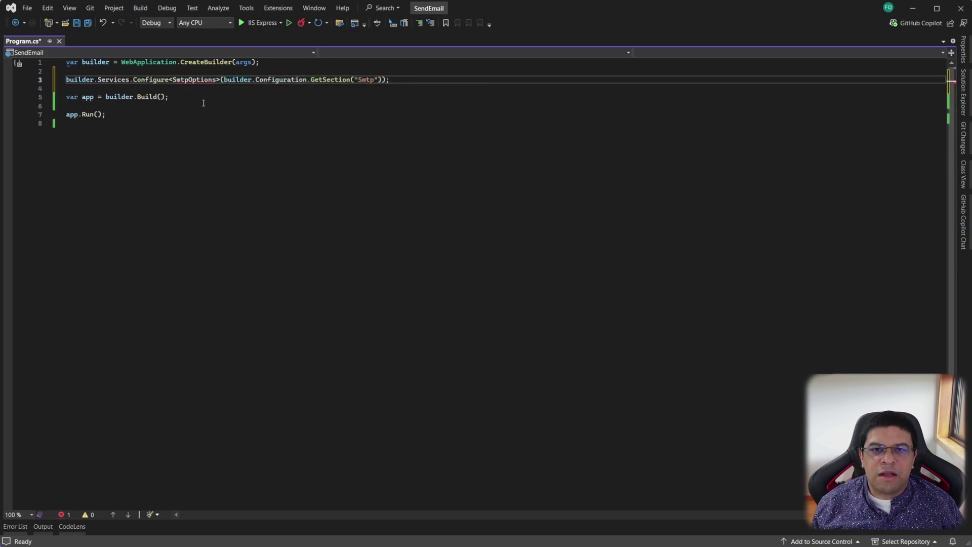
# Resolve SmtpOptions by importing SendEmail.Options
pyautogui.hotkey('ctrl', '.')
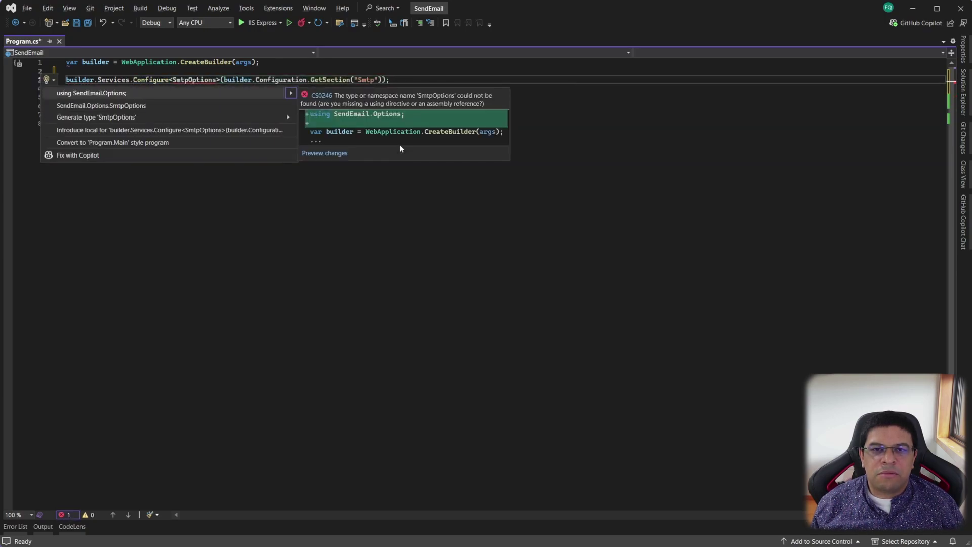
pyautogui.press('Return')
pyautogui.click(392, 114)
pyautogui.click(963, 99)
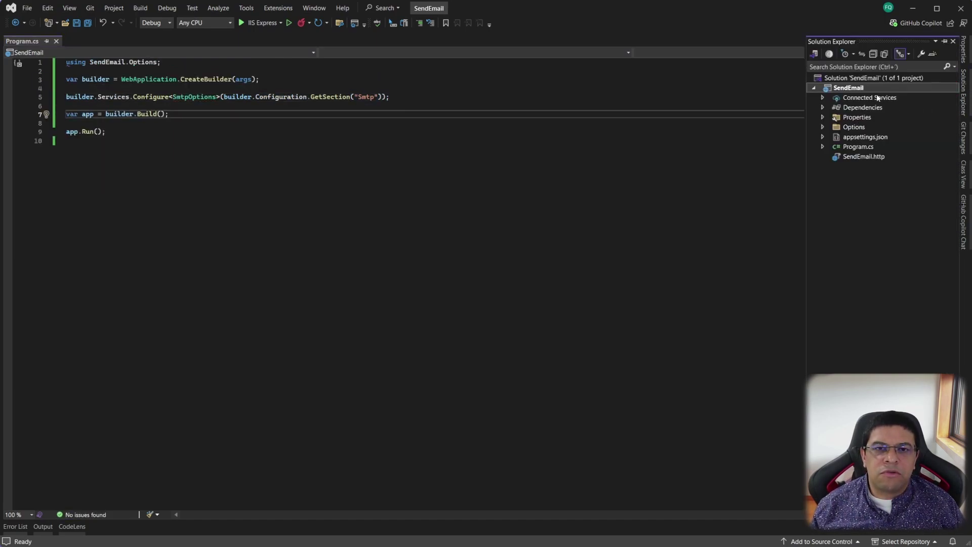
pyautogui.rightClick(861, 88)
# Install the MailKit NuGet package into SendEmail and return to Program.cs
pyautogui.click(913, 281)
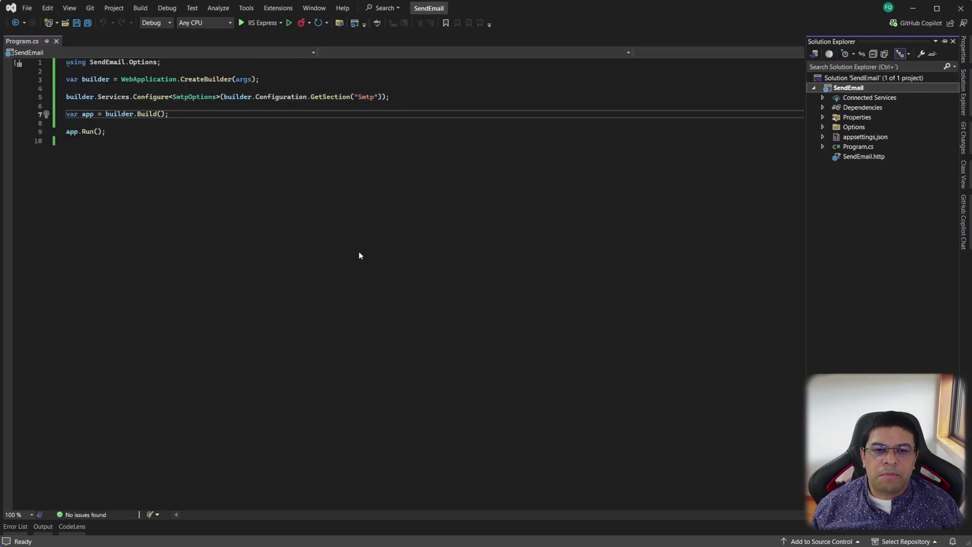
pyautogui.click(26, 57)
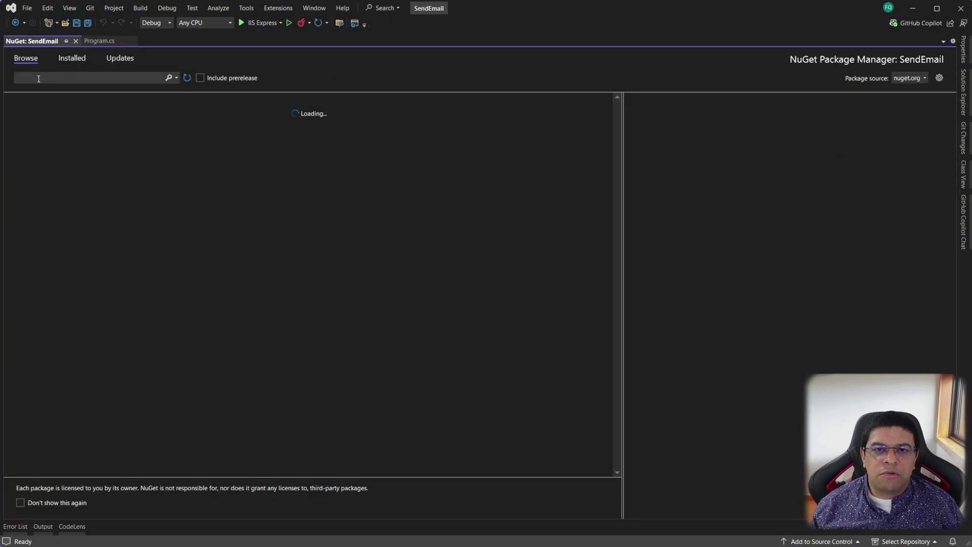
pyautogui.write('mailkit')
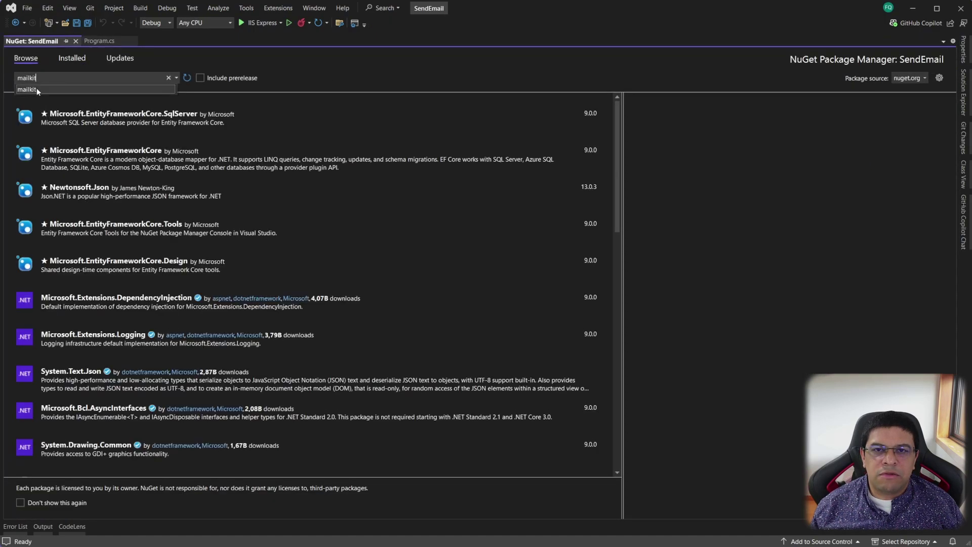
pyautogui.press('Return')
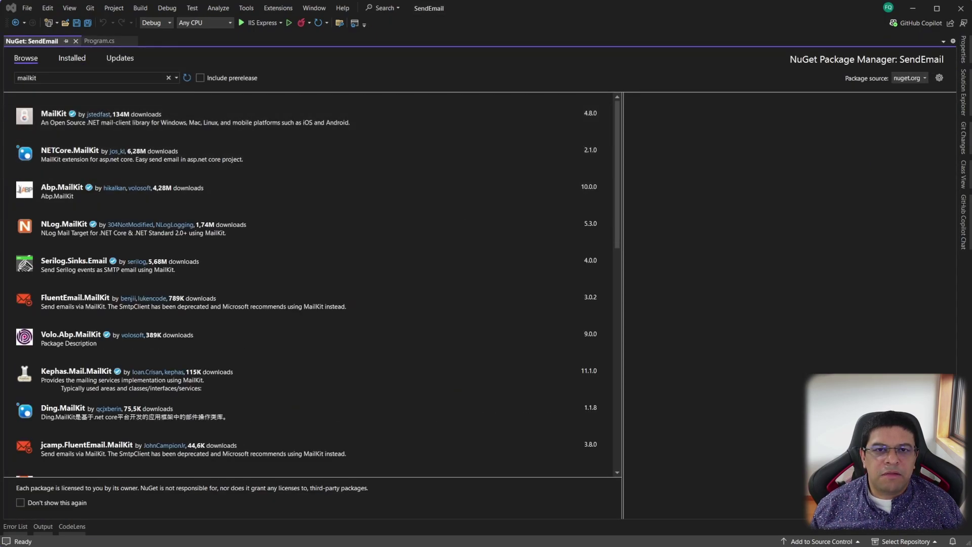
pyautogui.click(334, 116)
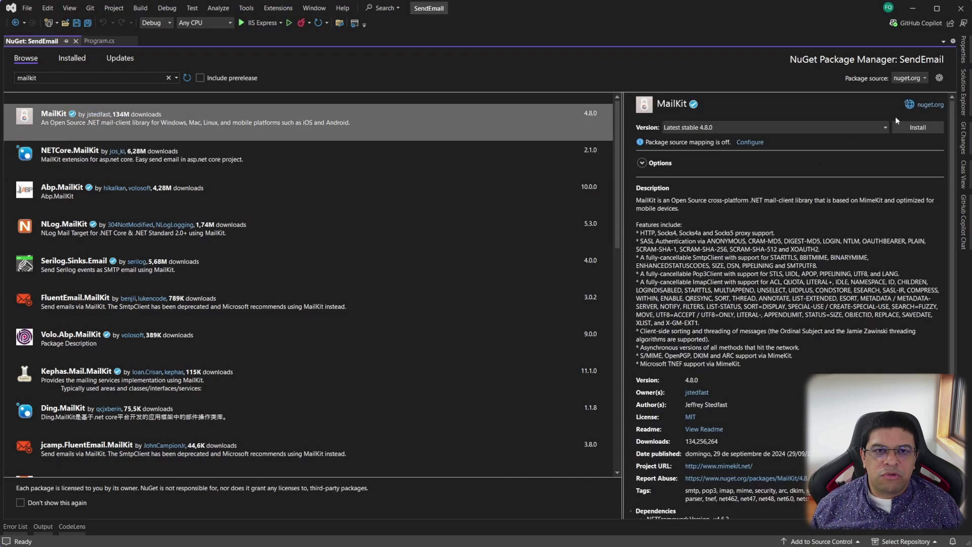
pyautogui.click(536, 387)
pyautogui.click(75, 40)
pyautogui.click(330, 181)
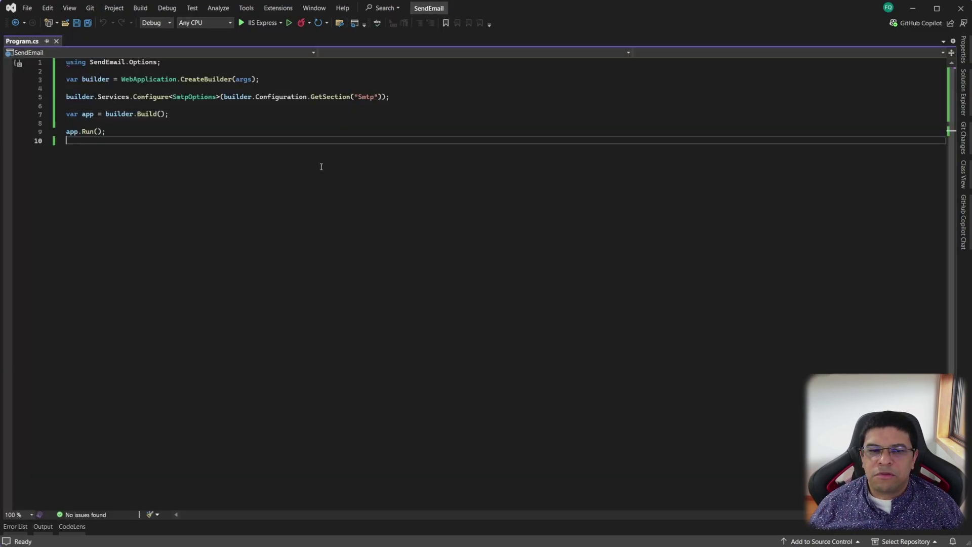
pyautogui.click(963, 110)
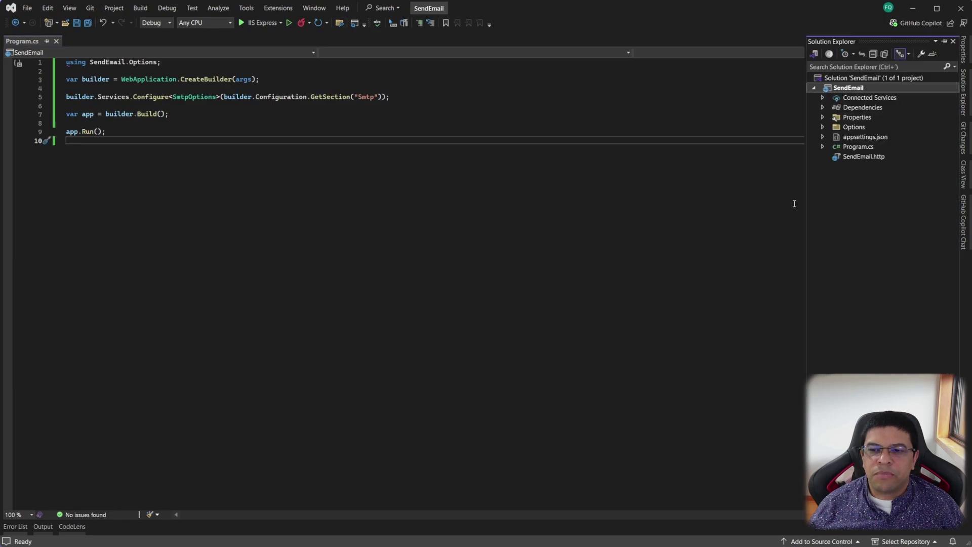
# Create a Services folder containing a new SmtpService class
pyautogui.rightClick(854, 92)
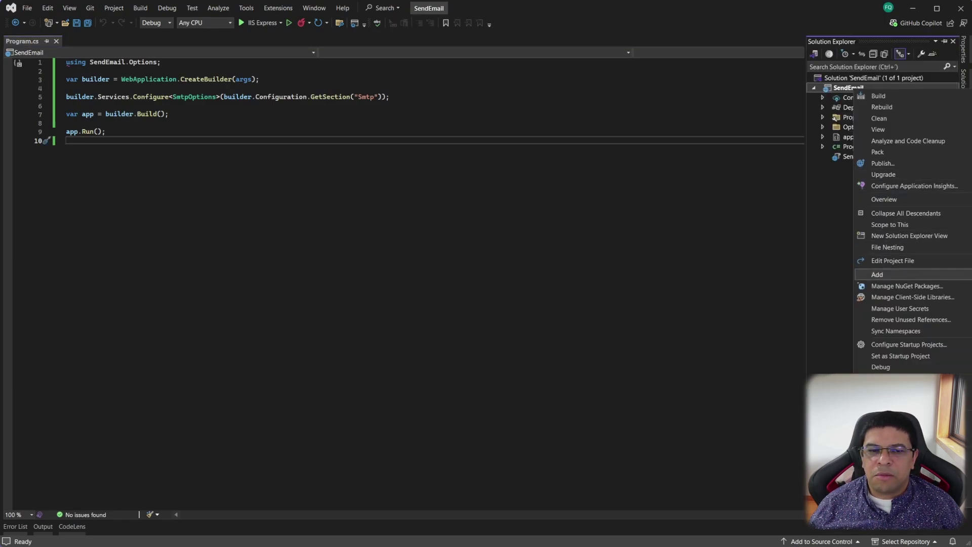
pyautogui.click(847, 349)
pyautogui.write('Services')
pyautogui.press('Return')
pyautogui.rightClick(852, 137)
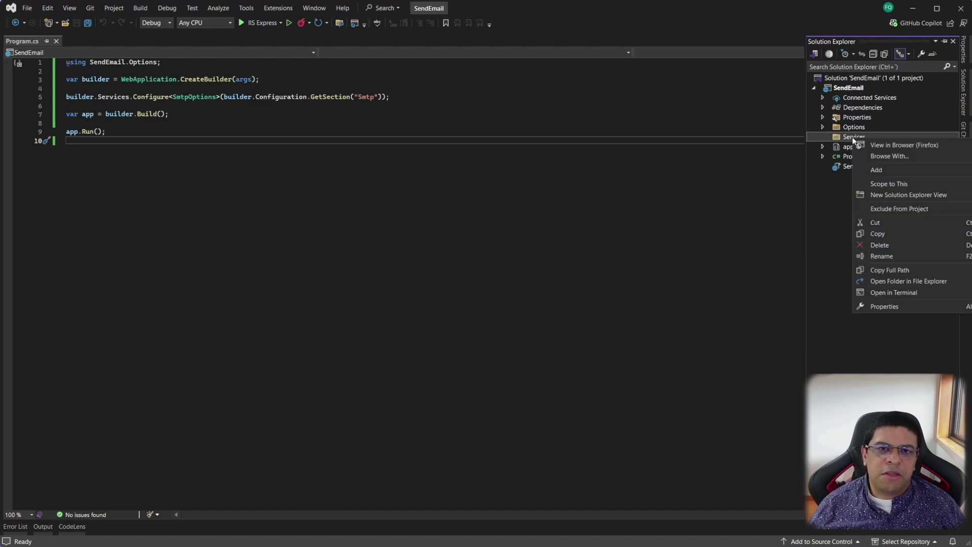
pyautogui.click(760, 288)
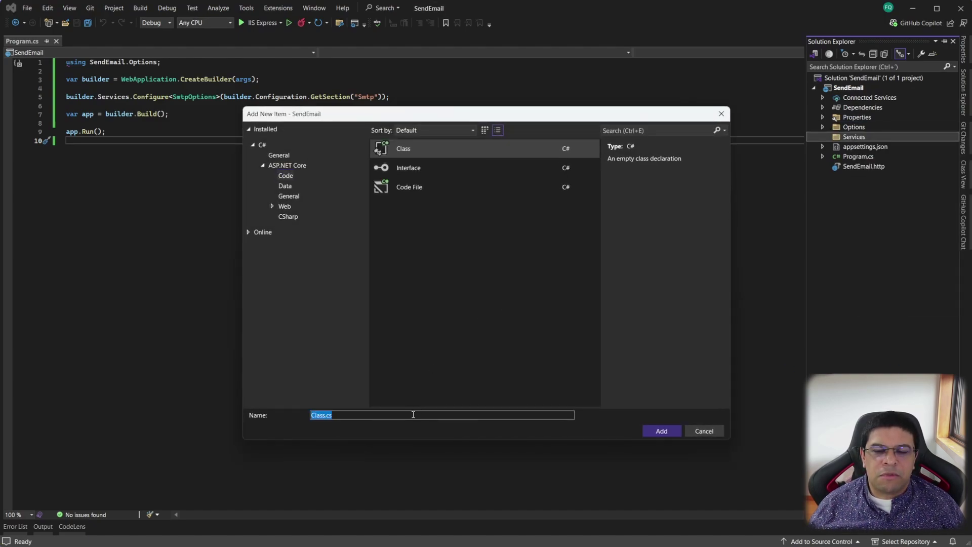
pyautogui.write('SmtpService')
pyautogui.press('Return')
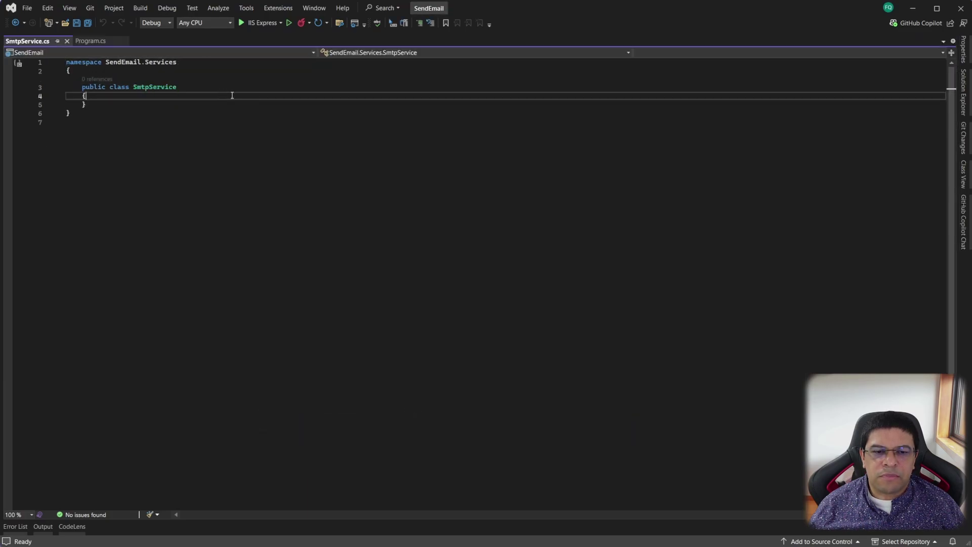
# Declare a readonly SmtpOptions _options field with the SendEmail.Options import
pyautogui.press('Return')
pyautogui.write('public readonly SmtpOptions Options;')
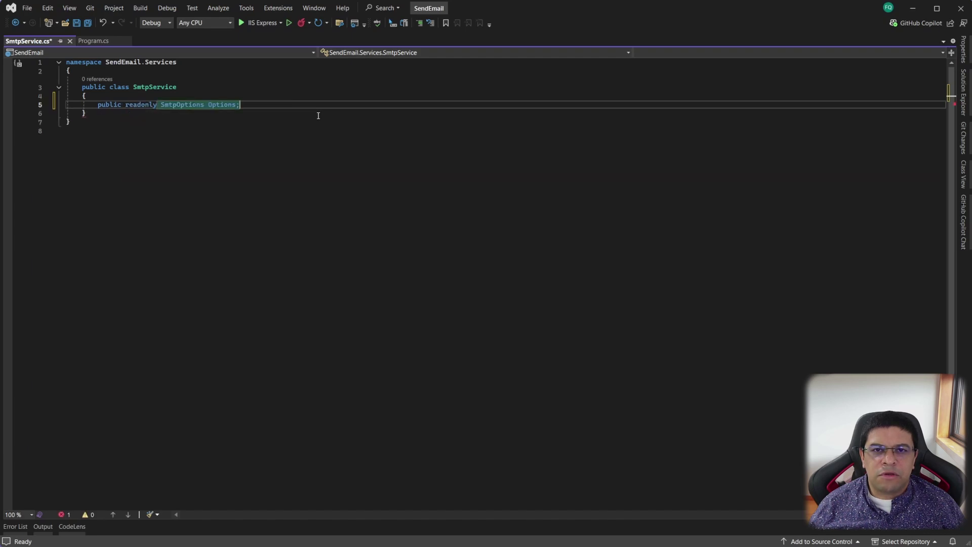
pyautogui.press('Tab')
pyautogui.press('Left')
pyautogui.press('Left')
pyautogui.press('Left')
pyautogui.press('Left')
pyautogui.press('Left')
pyautogui.press('Left')
pyautogui.hotkey('ctrl', '.')
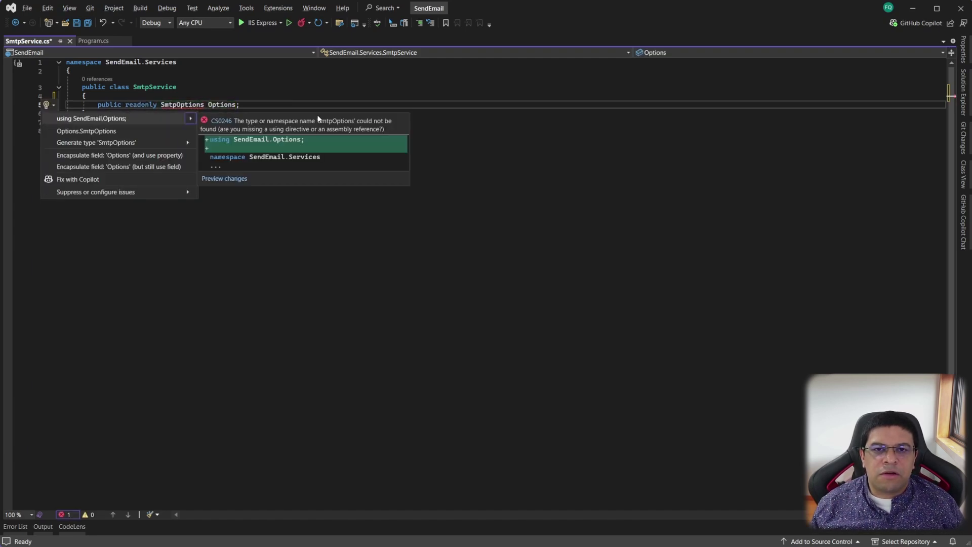
pyautogui.press('Return')
pyautogui.hotkey('ctrl', 'Right')
pyautogui.hotkey('ctrl', 'shift', 'Right')
pyautogui.write('_options')
pyautogui.press('End')
pyautogui.press('Return')
pyautogui.write('publ')
pyautogui.press('BackSpace')
pyautogui.press('BackSpace')
pyautogui.press('BackSpace')
pyautogui.press('Up')
# Generate a constructor taking an IOptionsMonitor<SmtpOptions> parameter
pyautogui.hotkey('ctrl', '.')
pyautogui.press('Up')
pyautogui.press('Return')
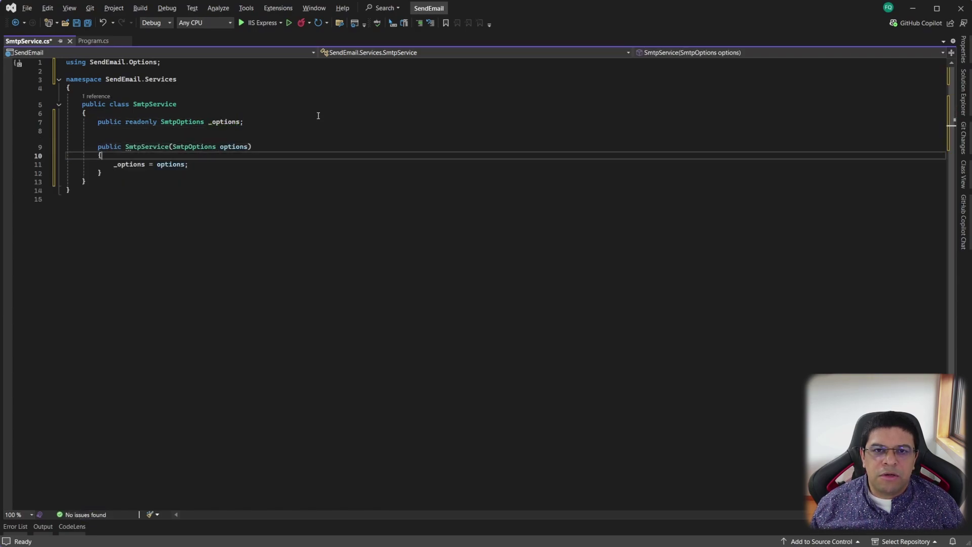
pyautogui.press('Left')
pyautogui.write('Iopt')
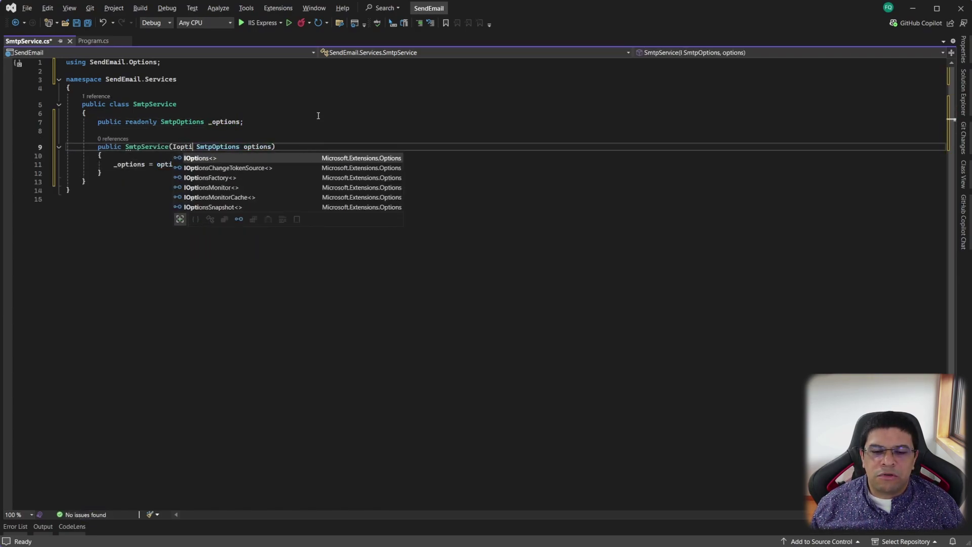
pyautogui.write('ionm SmtpOptio')
pyautogui.press('BackSpace')
pyautogui.press('BackSpace')
pyautogui.write('smo')
pyautogui.press('Tab')
pyautogui.press('Delete')
pyautogui.write('<')
pyautogui.hotkey('ctrl', 'Right')
pyautogui.write('>')
pyautogui.press('Down')
pyautogui.press('Down')
# Assign the monitor's CurrentValue to _options in the constructor
pyautogui.press('End')
pyautogui.press('Left')
pyautogui.write('.cu')
pyautogui.press('Tab')
pyautogui.press('Down')
pyautogui.press('Up')
pyautogui.press('Up')
pyautogui.press('Up')
pyautogui.press('Left')
pyautogui.press('Left')
pyautogui.hotkey('ctrl', 'shift', 'Left')
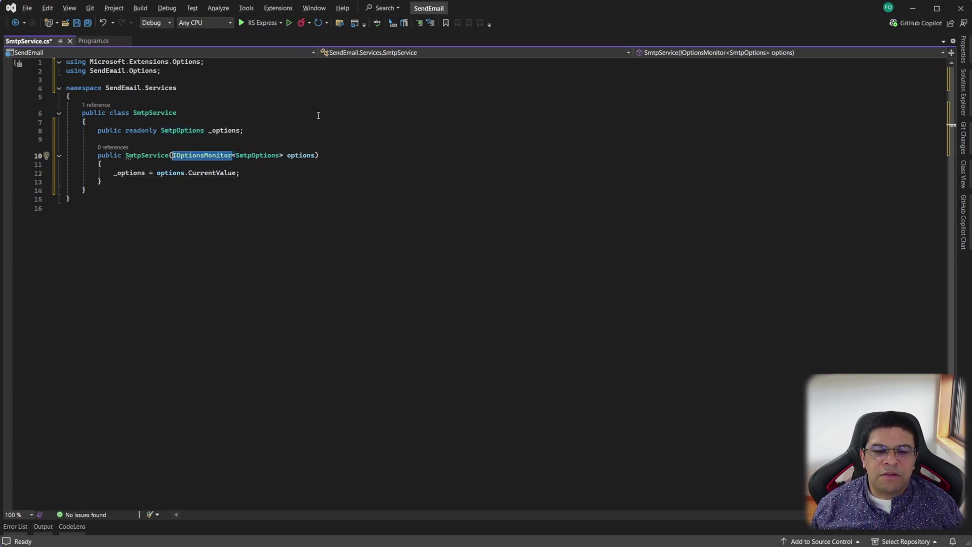
pyautogui.press('Down')
pyautogui.press('Down')
pyautogui.press('Up')
pyautogui.press('Up')
pyautogui.hotkey('ctrl', 'shift', 'Left')
# Add a SendAsync(MimeMessage, CancellationToken) method with Copilot's suggested body
pyautogui.press('Down')
pyautogui.press('Down')
pyautogui.press('Down')
pyautogui.press('End')
pyautogui.press('Return')
pyautogui.press('Return')
pyautogui.write('public async Task SendAsync(Mim')
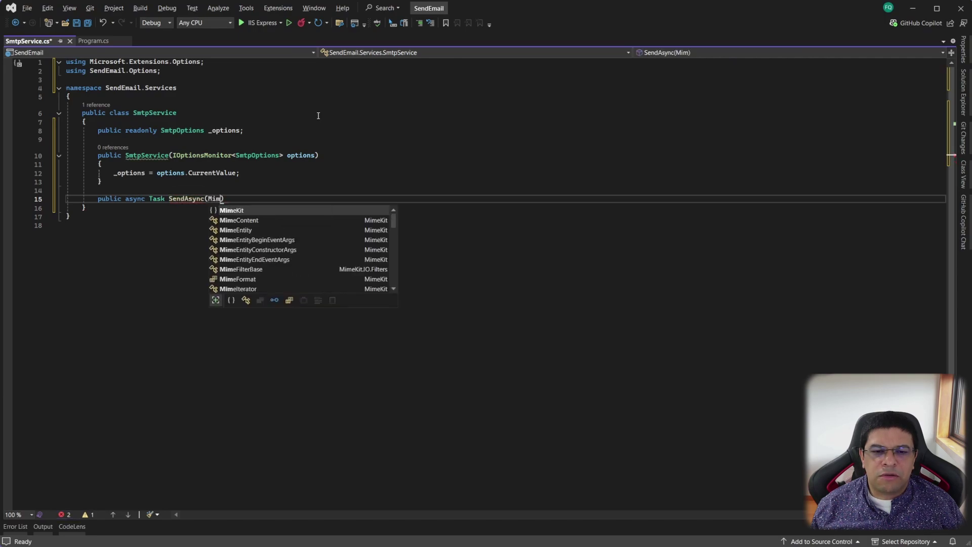
pyautogui.write('eMess')
pyautogui.press('Tab')
pyautogui.write('message, Ca')
pyautogui.press('Tab')
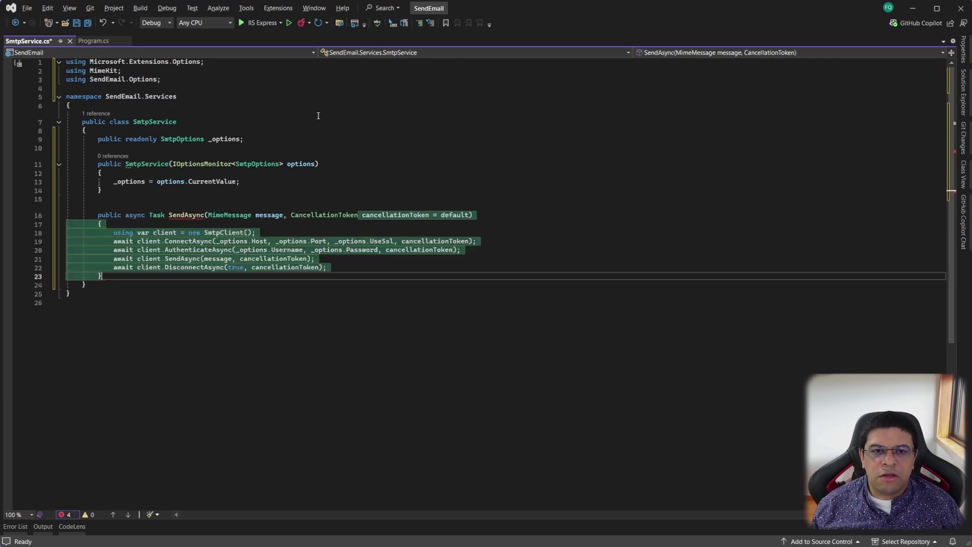
pyautogui.press('Tab')
# Import MailKit.Net.Smtp and connect using _options.Server with the port defaulting to 25
pyautogui.press('Up')
pyautogui.press('Up')
pyautogui.press('Up')
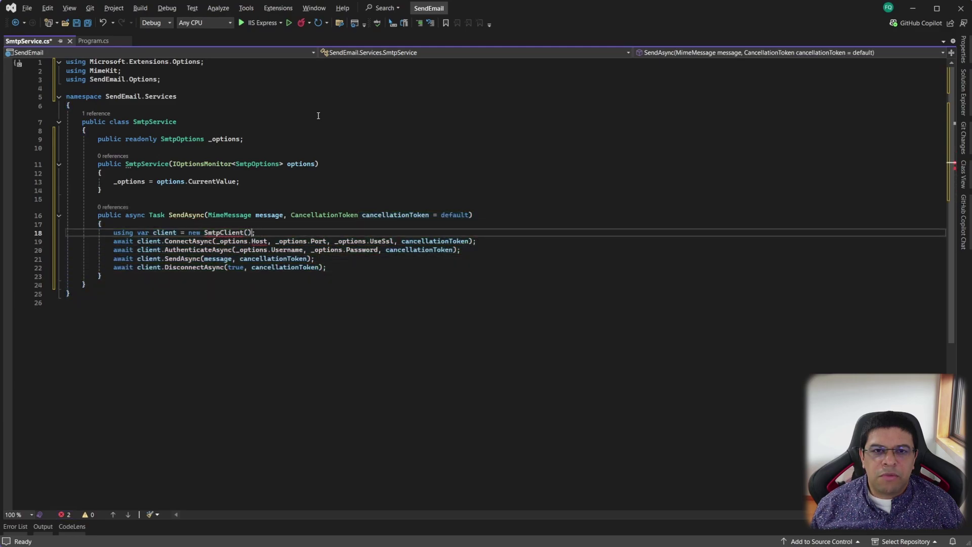
pyautogui.hotkey('ctrl', '.')
pyautogui.press('Down')
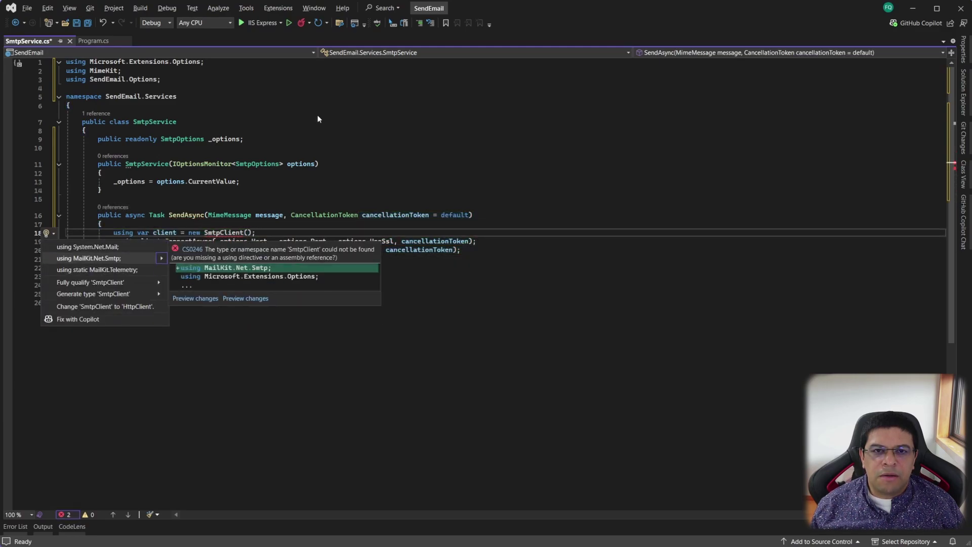
pyautogui.press('Return')
pyautogui.press('Down')
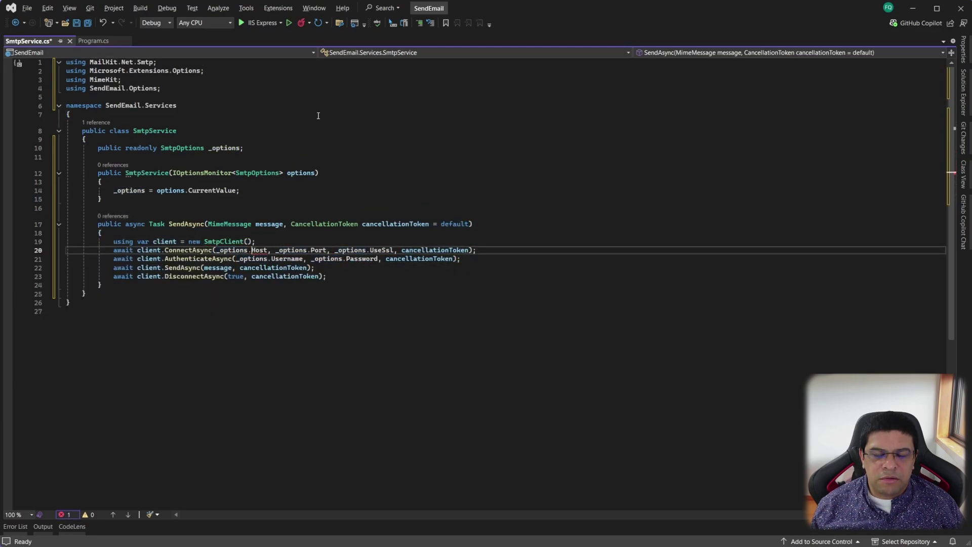
pyautogui.press('BackSpace')
pyautogui.press('BackSpace')
pyautogui.press('BackSpace')
pyautogui.write('S')
pyautogui.press('Tab')
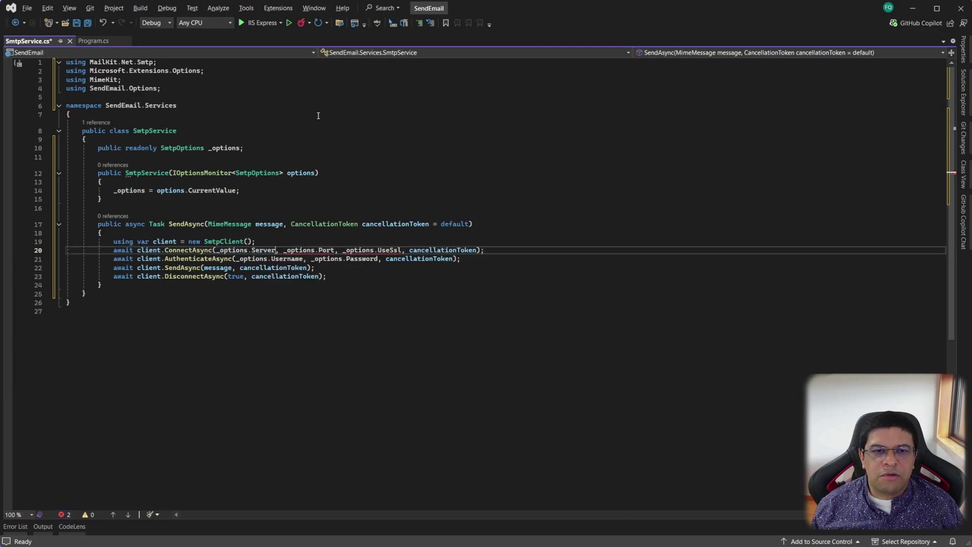
pyautogui.write('?? 2')
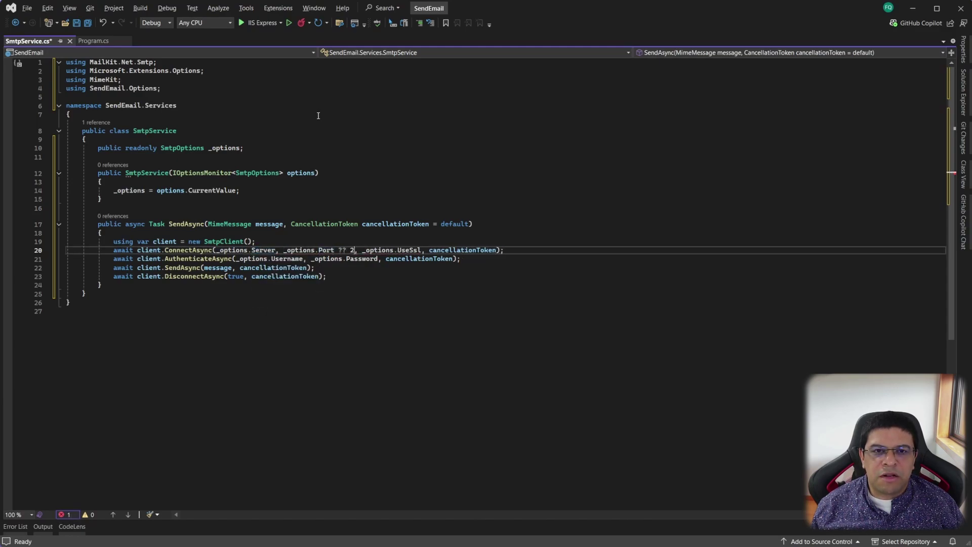
pyautogui.write('5')
# Authenticate only when a username exists, using a negated null-or-empty check
pyautogui.press('Down')
pyautogui.hotkey('ctrl', 'Return')
pyautogui.write('if(_op')
pyautogui.press('Tab')
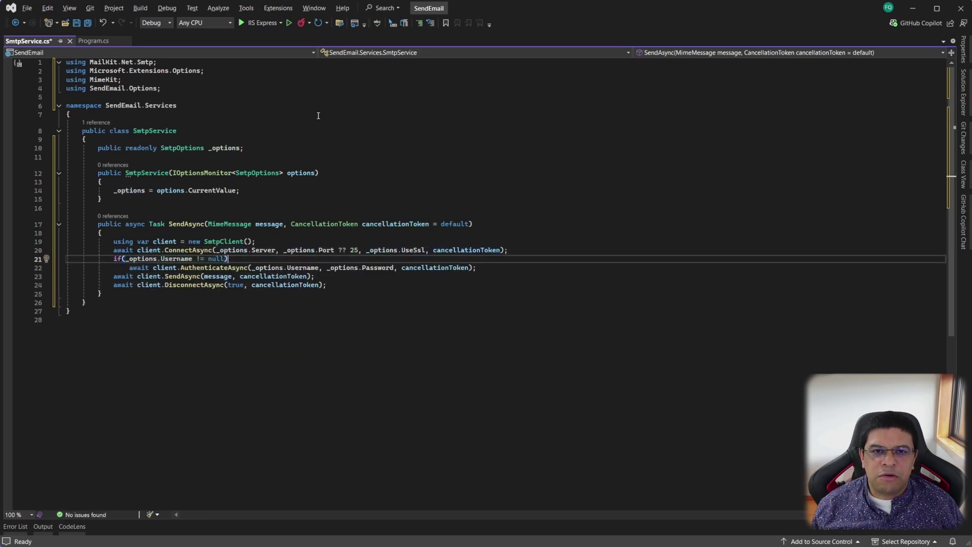
pyautogui.press('Home')
pyautogui.press('Right')
pyautogui.press('Right')
pyautogui.press('Right')
pyautogui.write('string.IsNullOrEmpty(')
pyautogui.press('Delete')
pyautogui.press('End')
pyautogui.press('BackSpace')
pyautogui.press('BackSpace')
pyautogui.press('BackSpace')
pyautogui.write('))')
pyautogui.press('Home')
pyautogui.press('Right')
pyautogui.press('Right')
pyautogui.press('Right')
pyautogui.write('!')
# Review the connect, send and disconnect lines and save SmtpService
pyautogui.press('Up')
pyautogui.press('Down')
pyautogui.press('Down')
pyautogui.press('Up')
pyautogui.press('Down')
pyautogui.hotkey('shift', 'End')
pyautogui.press('Down')
pyautogui.press('Up')
pyautogui.press('Up')
pyautogui.press('Up')
pyautogui.press('Down')
pyautogui.press('Up')
pyautogui.press('Up')
pyautogui.hotkey('ctrl', 's')
pyautogui.click(345, 200)
pyautogui.press('Up')
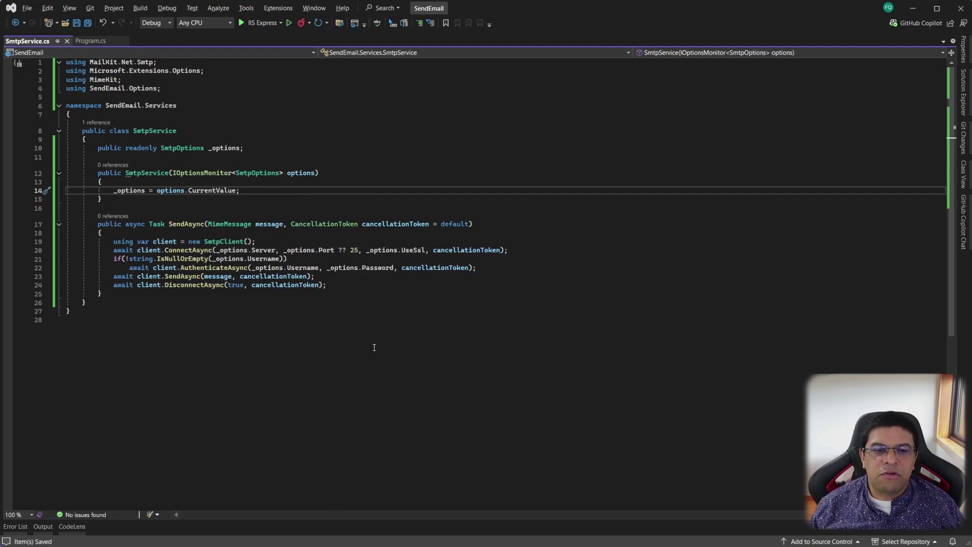
# Register SmtpService as transient in Program.cs via builder.Services.AddTransient<SmtpService>()
pyautogui.click(91, 41)
pyautogui.middleClick(31, 42)
pyautogui.click(539, 120)
pyautogui.press('Return')
pyautogui.write('buider.Services.Ad')
pyautogui.press('Tab')
pyautogui.press('Tab')
pyautogui.write('Smtp')
pyautogui.press('Tab')
# Add a Controllers folder to the SendEmail project and create an EmailController class in it
pyautogui.click(964, 91)
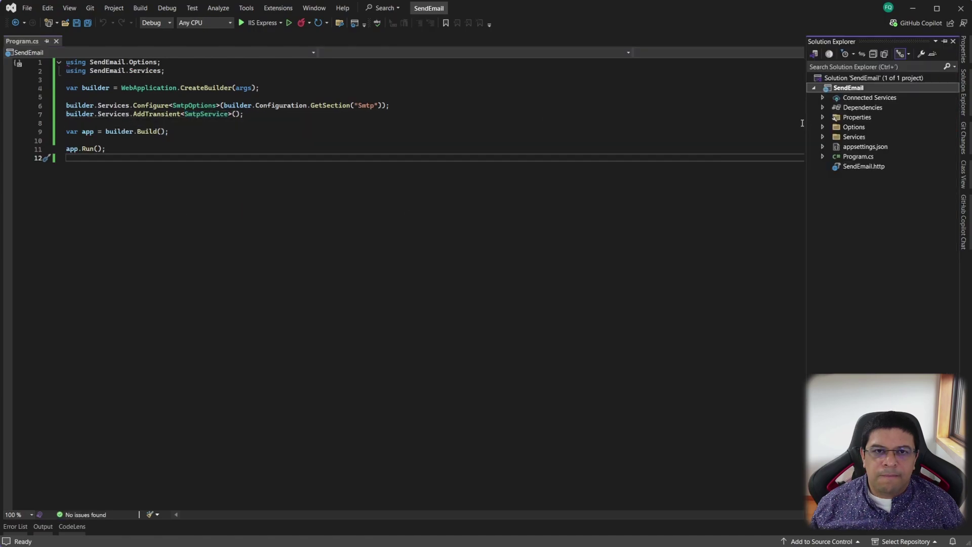
pyautogui.rightClick(843, 90)
pyautogui.click(859, 127)
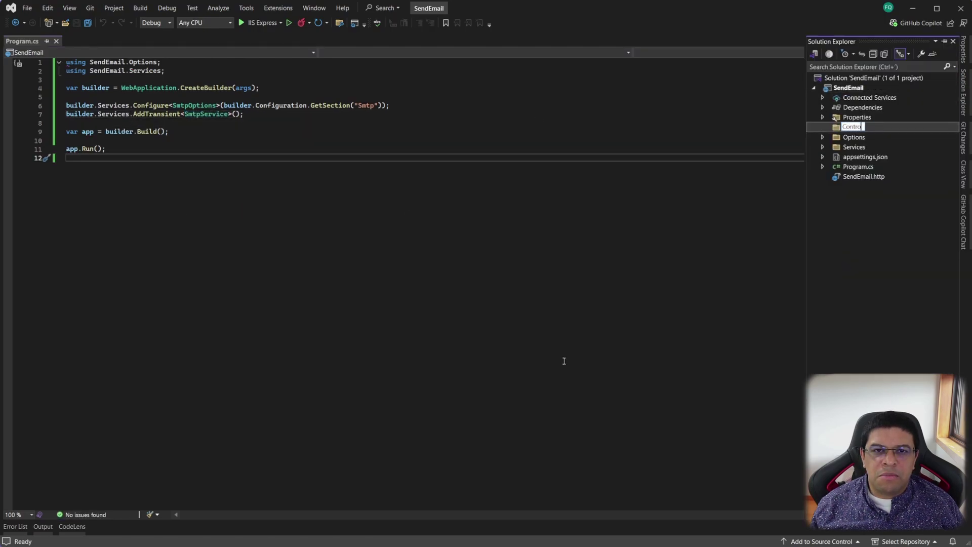
pyautogui.rightClick(839, 127)
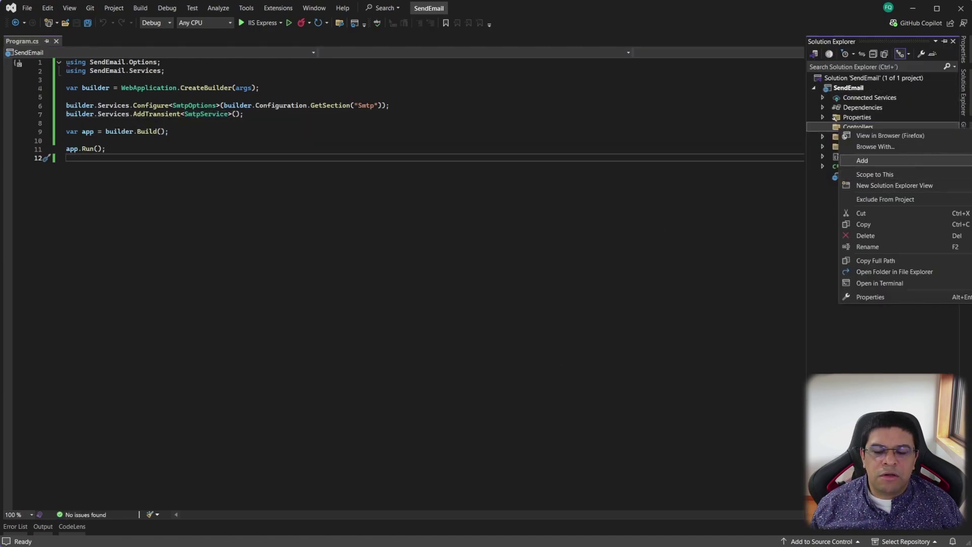
pyautogui.hotkey('shift', 'alt', 'c')
pyautogui.write('troller')
pyautogui.press('Return')
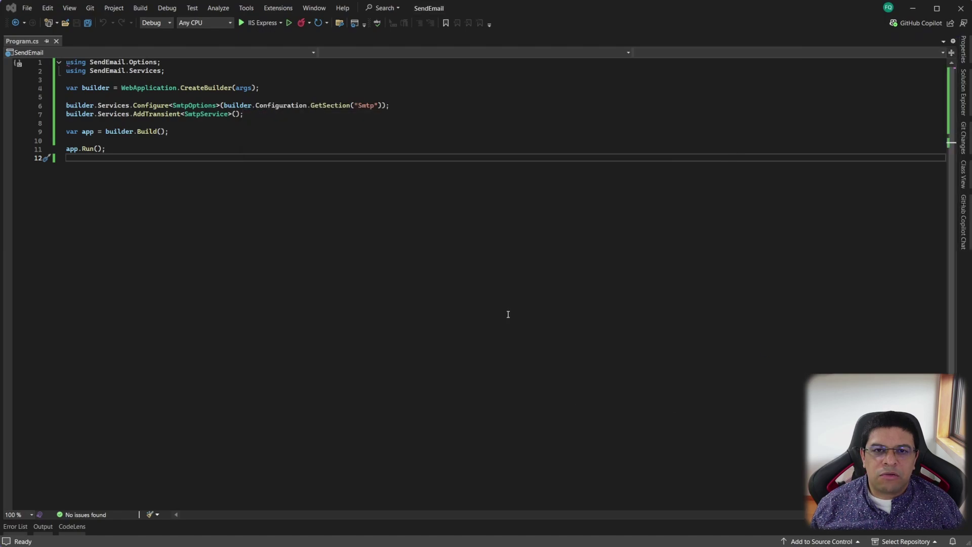
pyautogui.click(404, 89)
pyautogui.press('Return')
pyautogui.write('public readonly')
# Declare _smtpService and _smtpOptions fields and generate an EmailController constructor for the service
pyautogui.press('Tab')
pyautogui.hotkey('ctrl', '.')
pyautogui.press('Return')
pyautogui.press('Return')
pyautogui.write('public readonly SmtpService _smtpService')
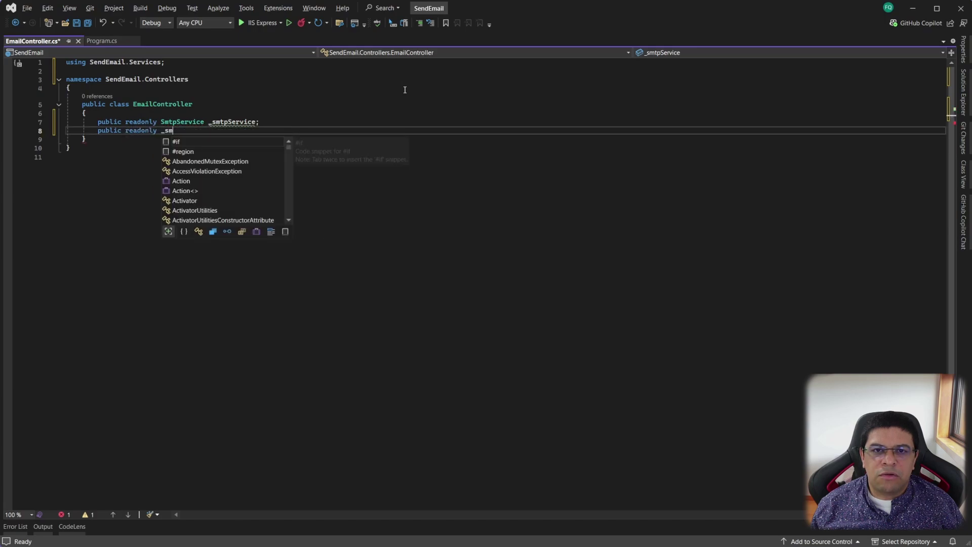
pyautogui.write('mtO')
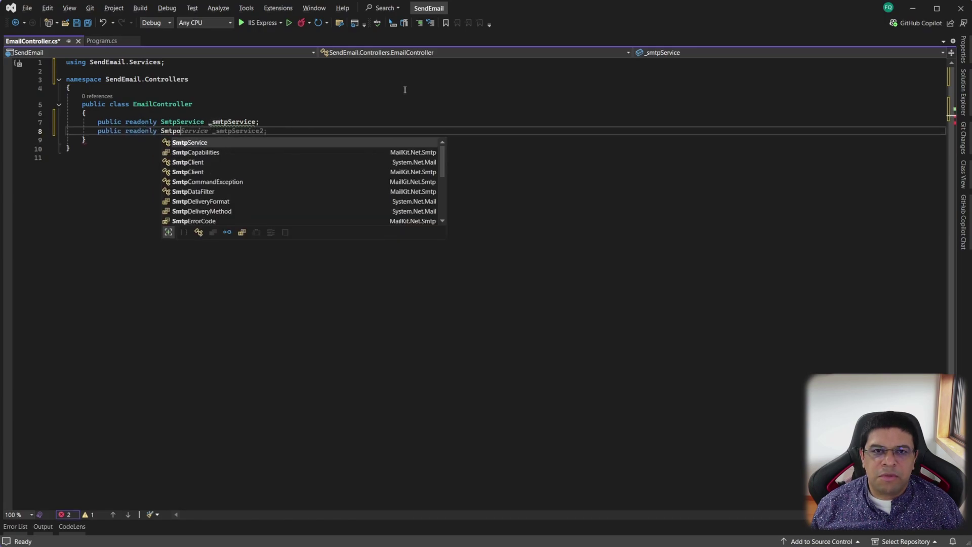
pyautogui.press('Tab')
pyautogui.press('Tab')
pyautogui.press('Up')
pyautogui.hotkey('ctrl', '.')
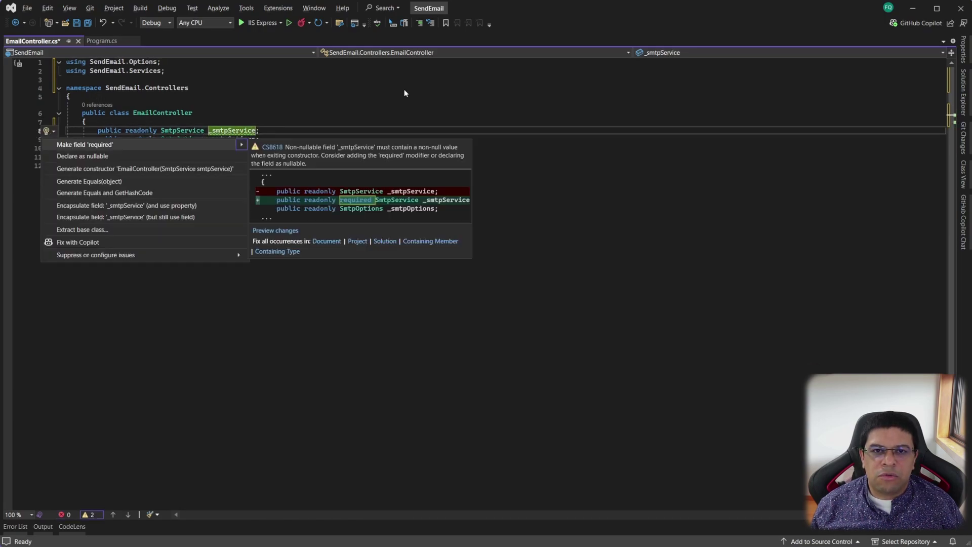
pyautogui.press('Down')
pyautogui.press('Down')
pyautogui.press('Up')
pyautogui.press('Return')
# Inject IOptionsMonitor<SmtpOptions> through the constructor, storing its CurrentValue in _smtpOptions
pyautogui.press('Down')
pyautogui.press('Down')
pyautogui.press('Down')
pyautogui.hotkey('ctrl', '.')
pyautogui.press('Down')
pyautogui.press('Down')
pyautogui.press('Down')
pyautogui.press('Down')
pyautogui.press('Down')
pyautogui.press('Down')
pyautogui.press('Down')
pyautogui.press('Return')
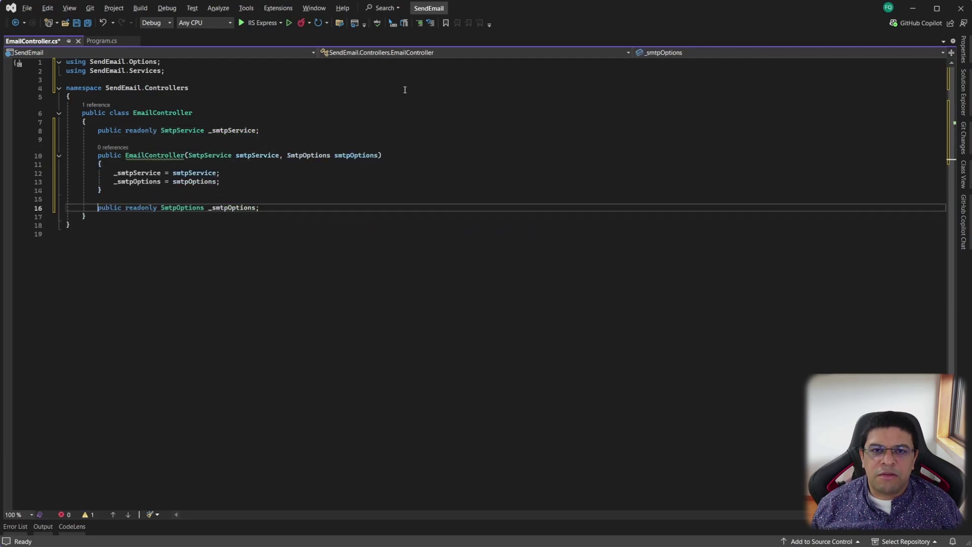
pyautogui.hotkey('ctrl', 'x')
pyautogui.hotkey('ctrl', 'v')
pyautogui.write('I')
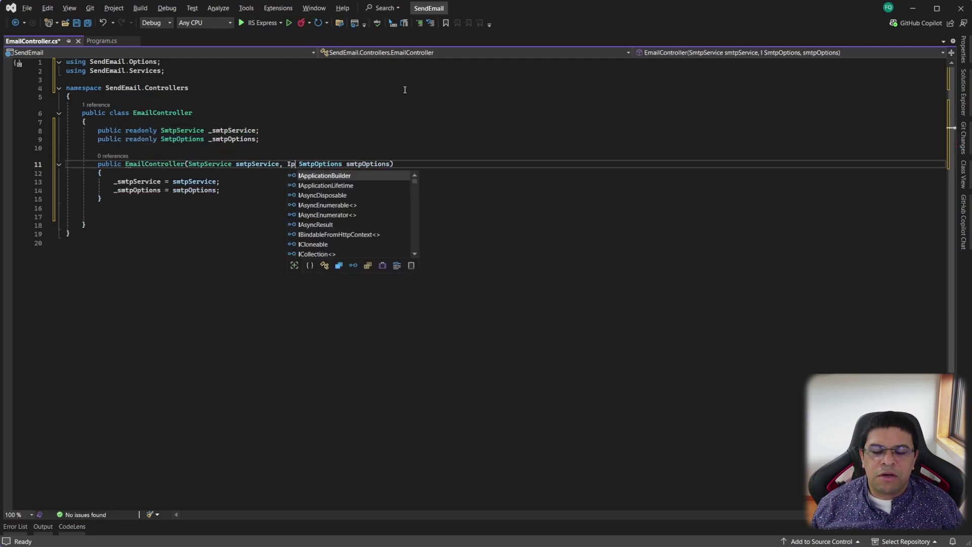
pyautogui.write('optionsm')
pyautogui.press('Tab')
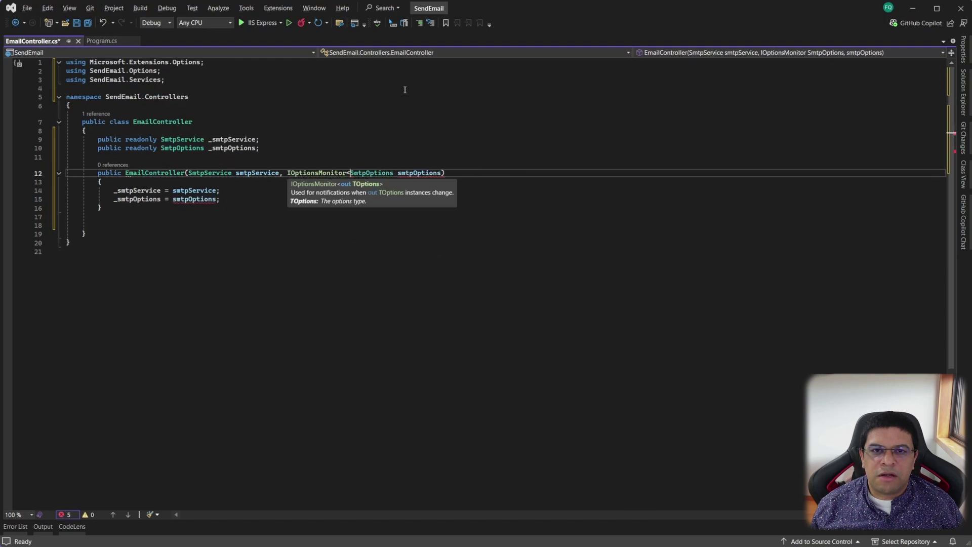
pyautogui.press('Tab')
# Add a public GetSmtpOptions method returning the stored SmtpOptions
pyautogui.press('Tab')
pyautogui.press('Return')
pyautogui.write('public Sm')
pyautogui.press('Tab')
pyautogui.press('Tab')
# Register EmailController as scoped, map /email/options to GetSmtpOptions, and run the app
pyautogui.click(101, 40)
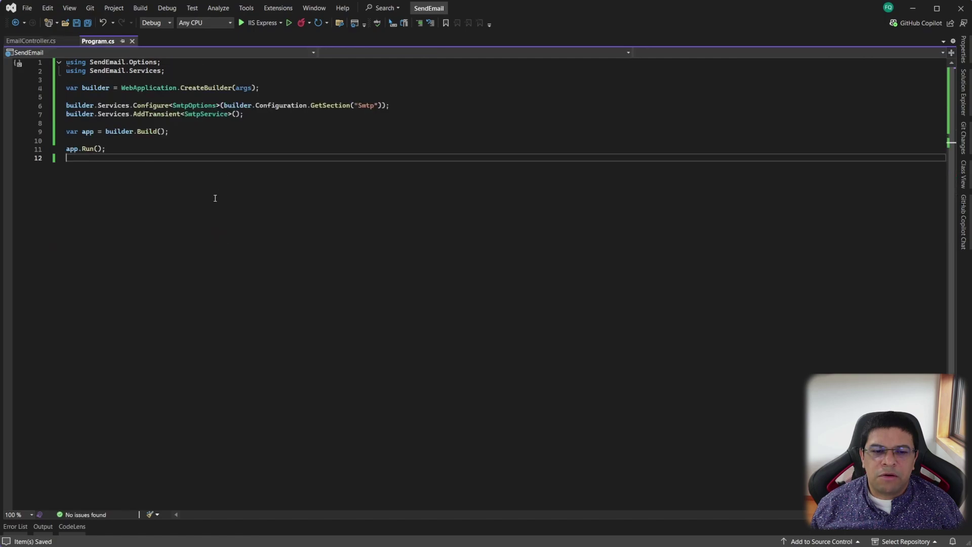
pyautogui.press('Return')
pyautogui.write('app.Map')
pyautogui.press('Tab')
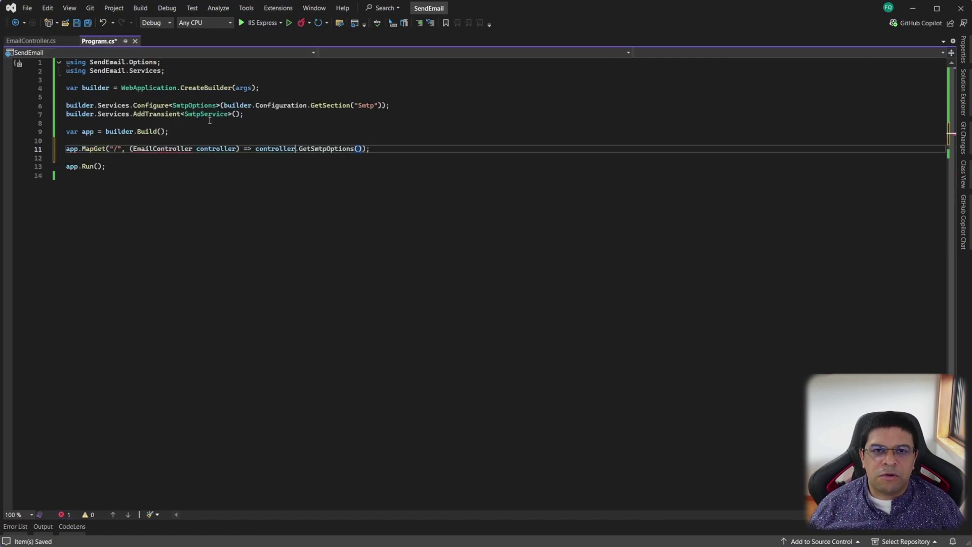
pyautogui.press('Up')
pyautogui.press('Up')
pyautogui.press('Up')
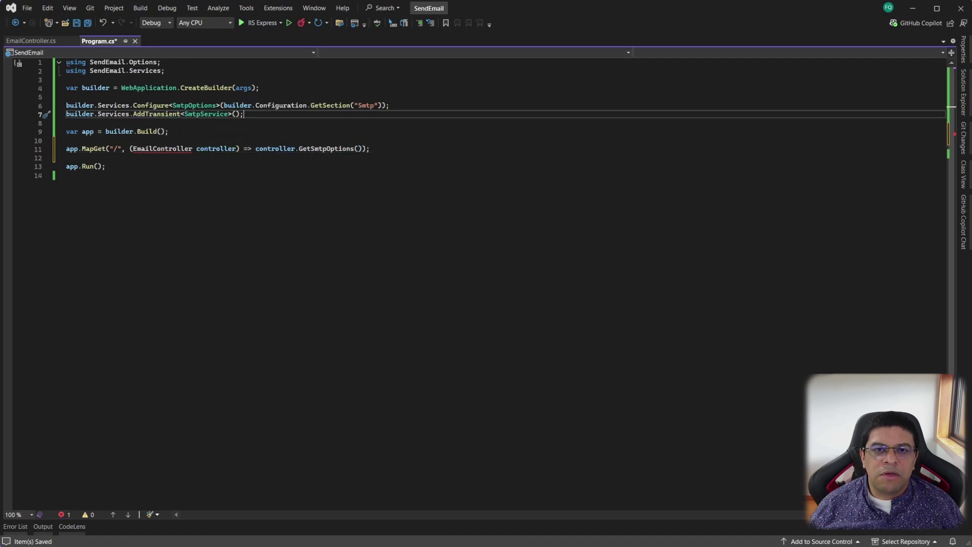
pyautogui.press('Return')
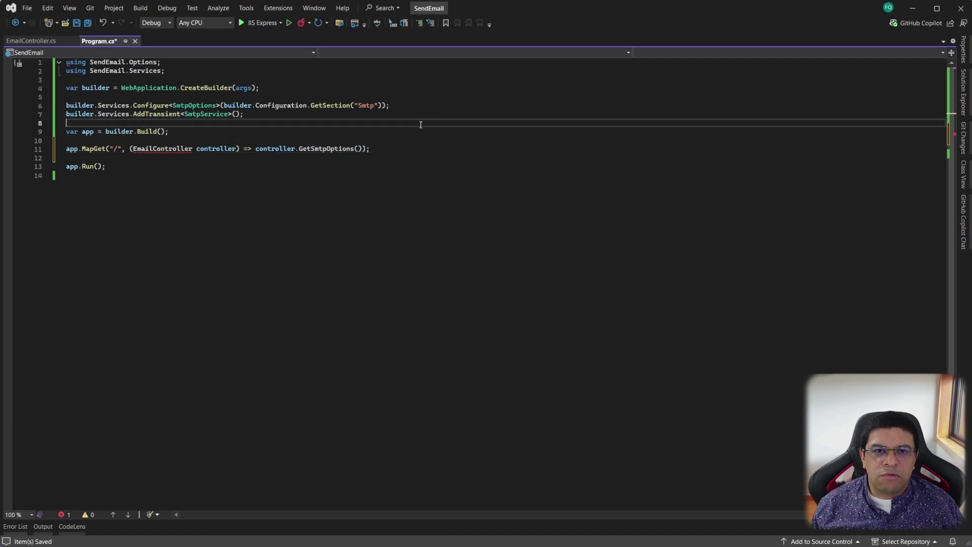
pyautogui.write('builder.Services.addScoped<EmailCo>')
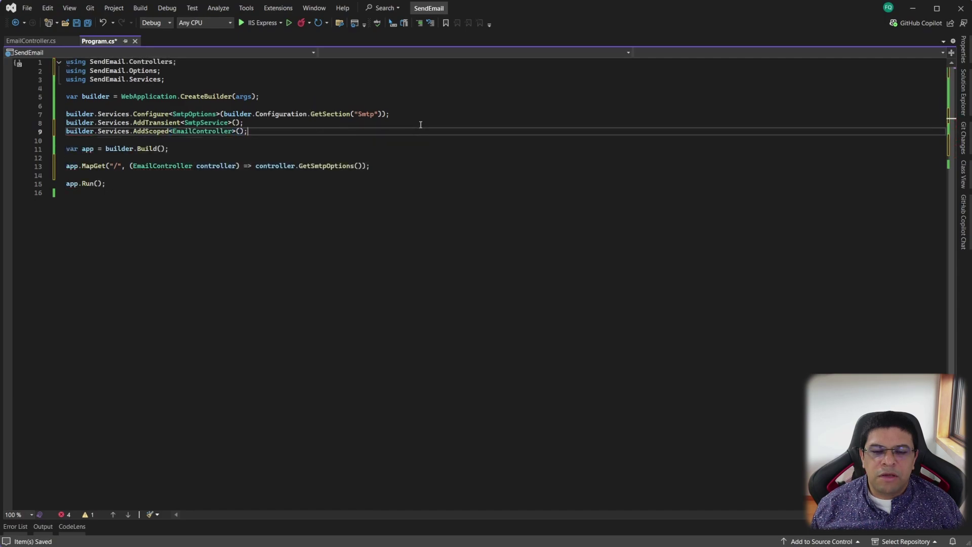
pyautogui.press('Down')
pyautogui.press('Down')
pyautogui.press('Down')
pyautogui.write('email/options')
pyautogui.press('F5')
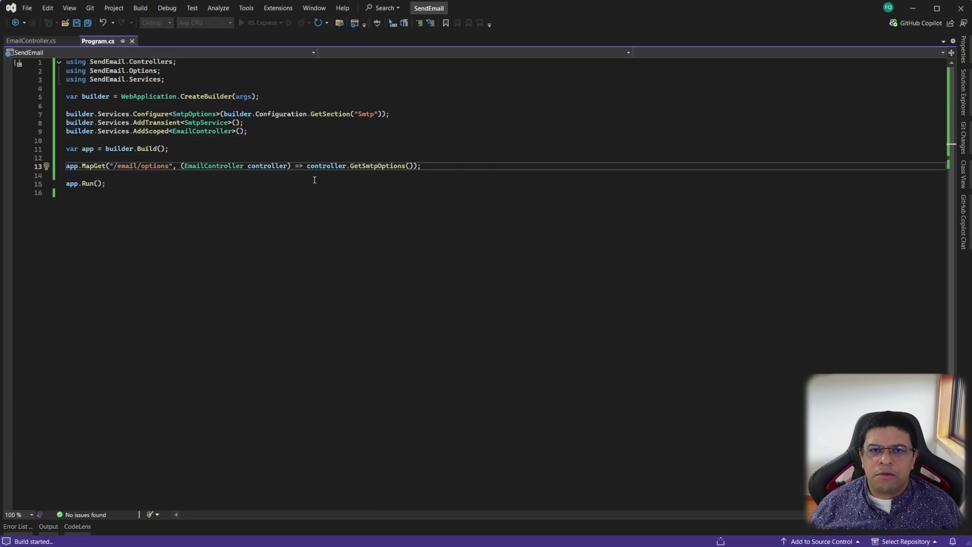
# Check the /email/Options JSON (localhost, port 25, SSL false) and return to the editor
pyautogui.press('Down')
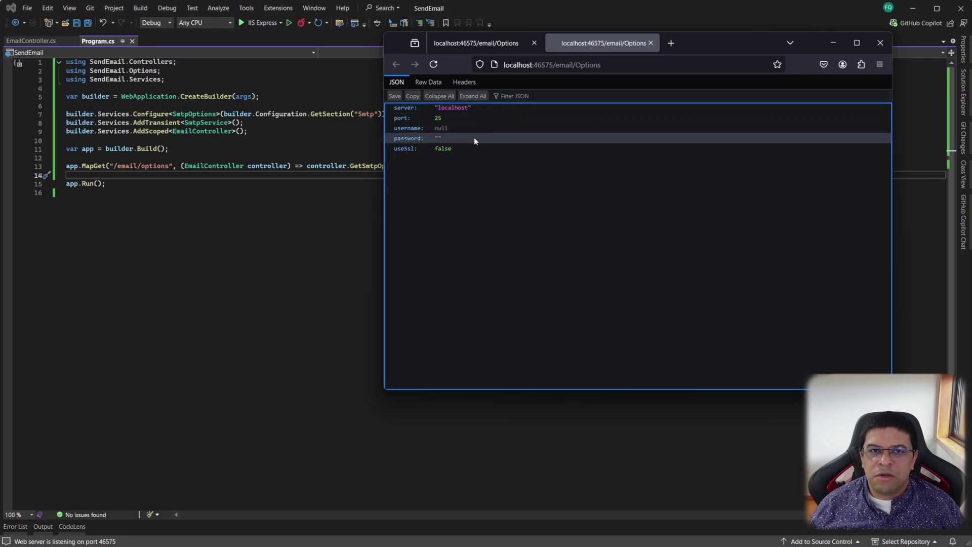
pyautogui.click(237, 144)
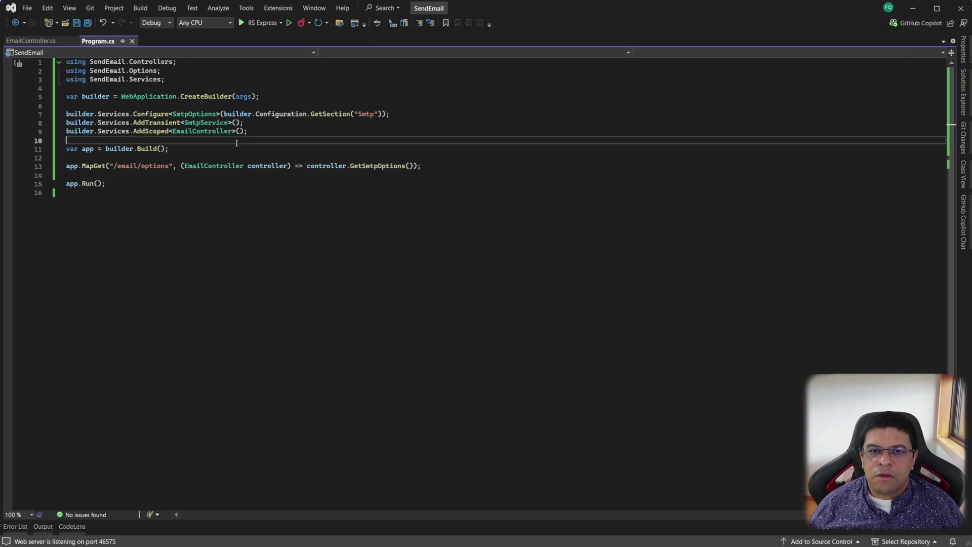
# Change the SMTP server in appsettings.json to localhost1 and reload the options page to see it live
pyautogui.click(963, 103)
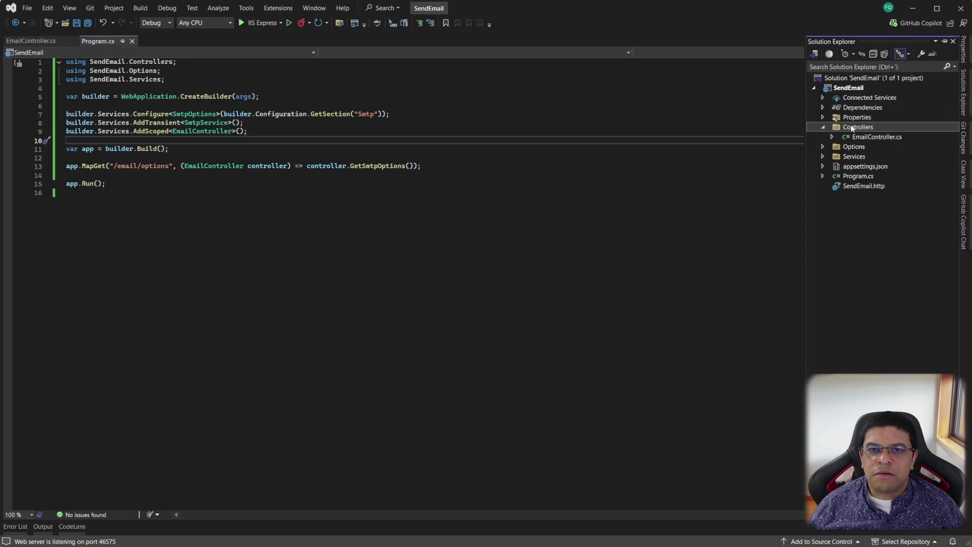
pyautogui.doubleClick(854, 167)
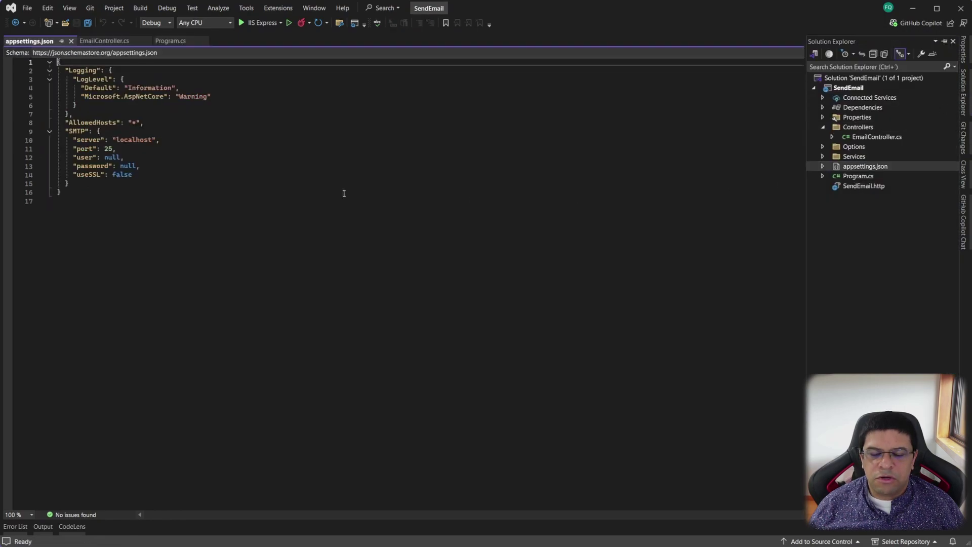
pyautogui.click(154, 140)
pyautogui.write('1')
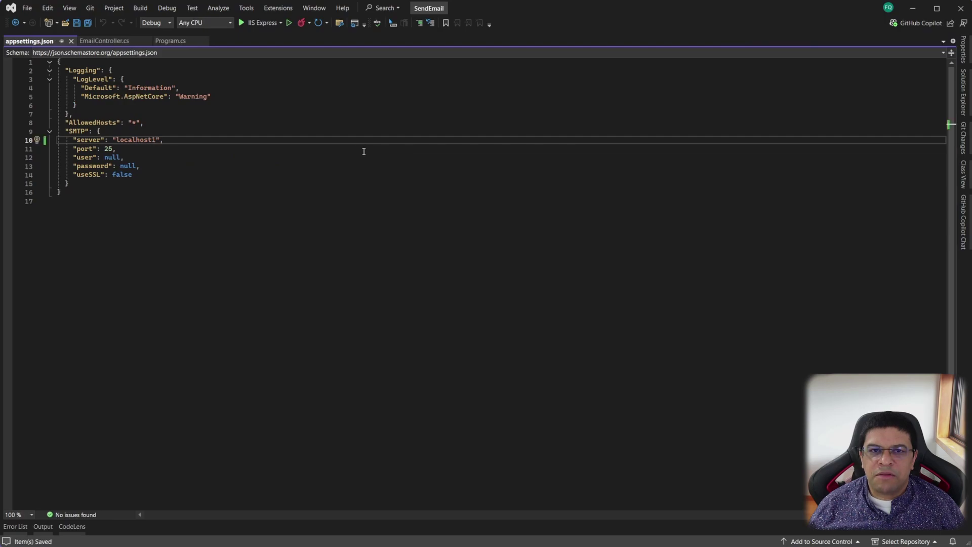
pyautogui.hotkey('alt', 'Tab')
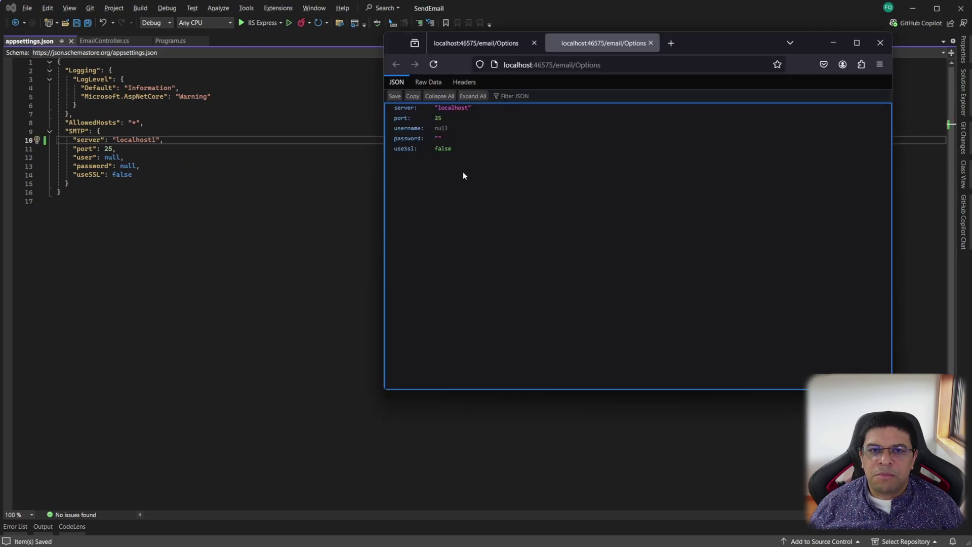
pyautogui.press('F5')
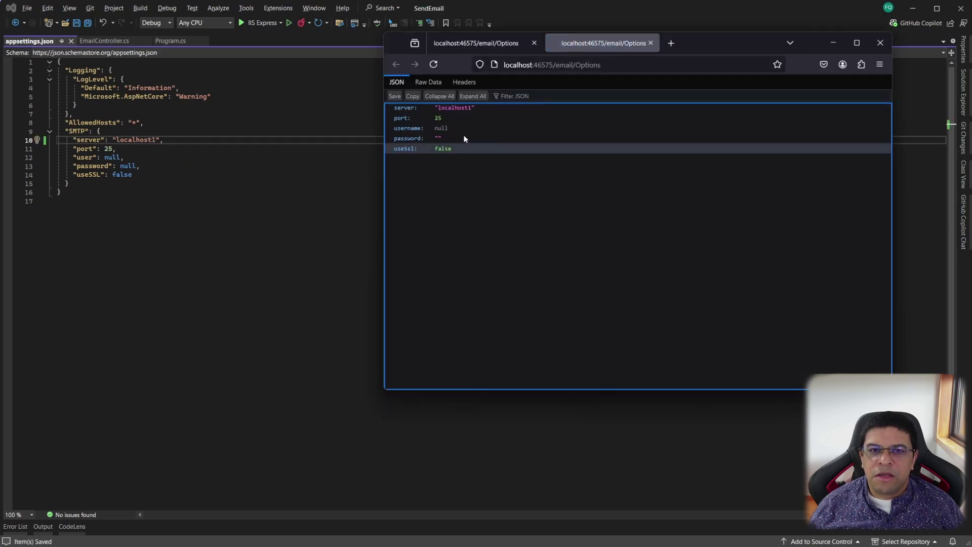
# Revert the server to localhost and reload the options page to confirm it is restored
pyautogui.doubleClick(444, 107)
pyautogui.click(466, 128)
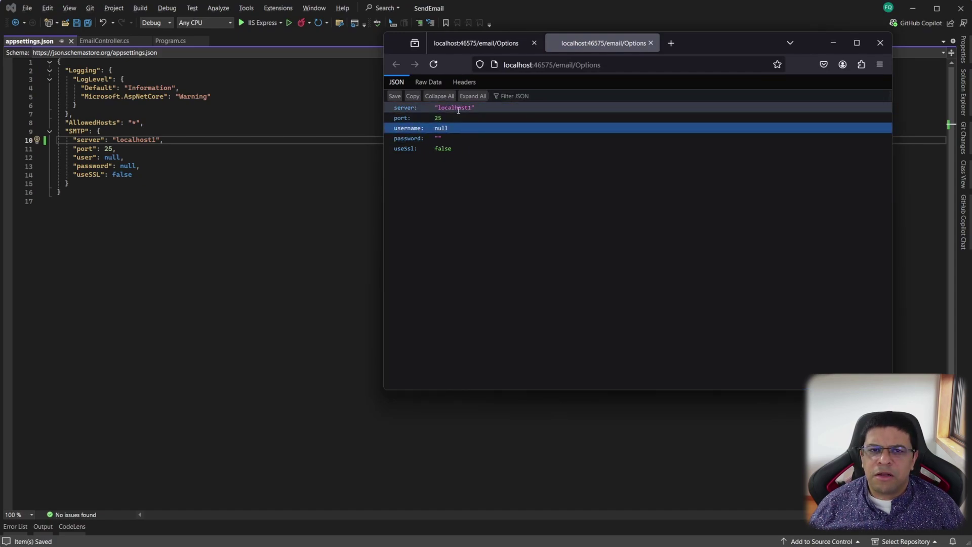
pyautogui.click(256, 137)
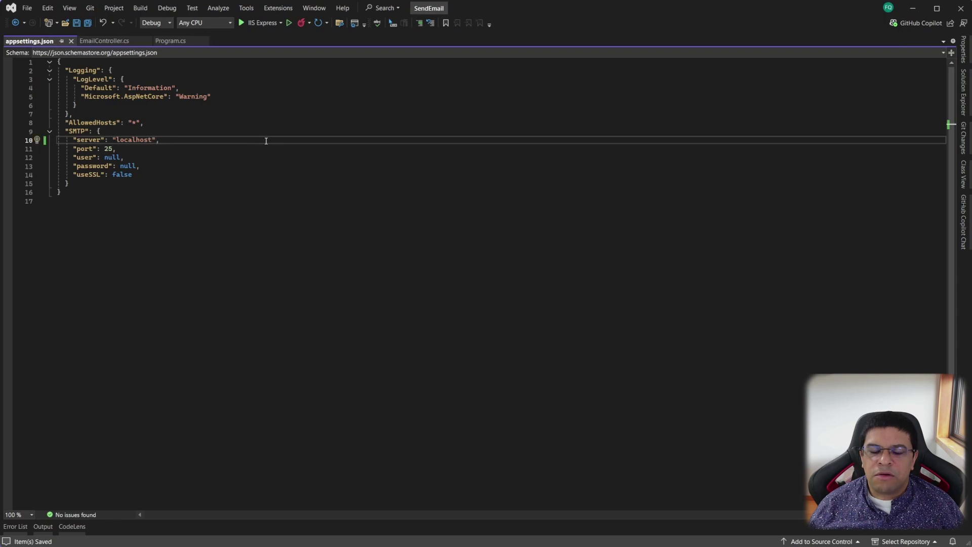
pyautogui.hotkey('alt', 'Tab')
pyautogui.press('F5')
pyautogui.click(338, 152)
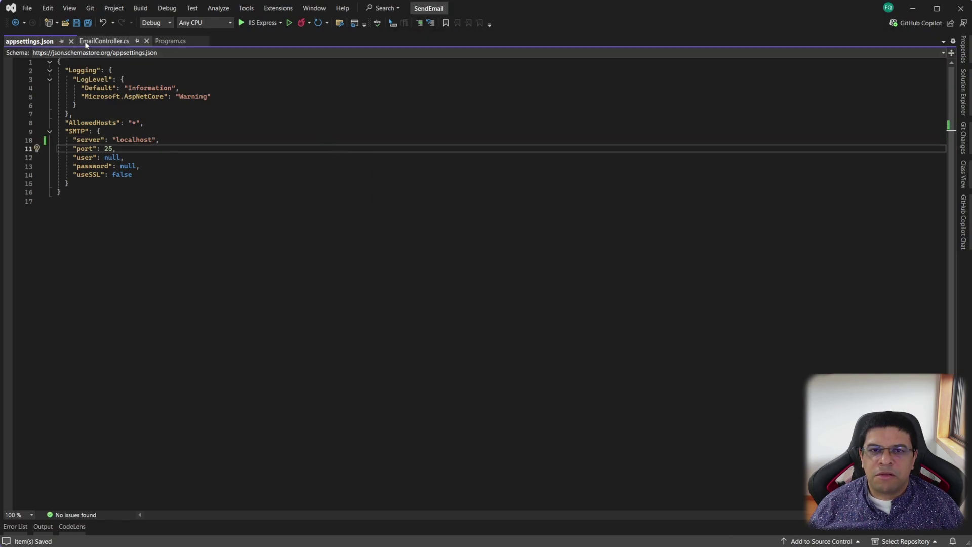
# Start a SendAsync method in EmailController creating a new MimeMessage with the MimeKit import
pyautogui.click(71, 41)
pyautogui.write('asy')
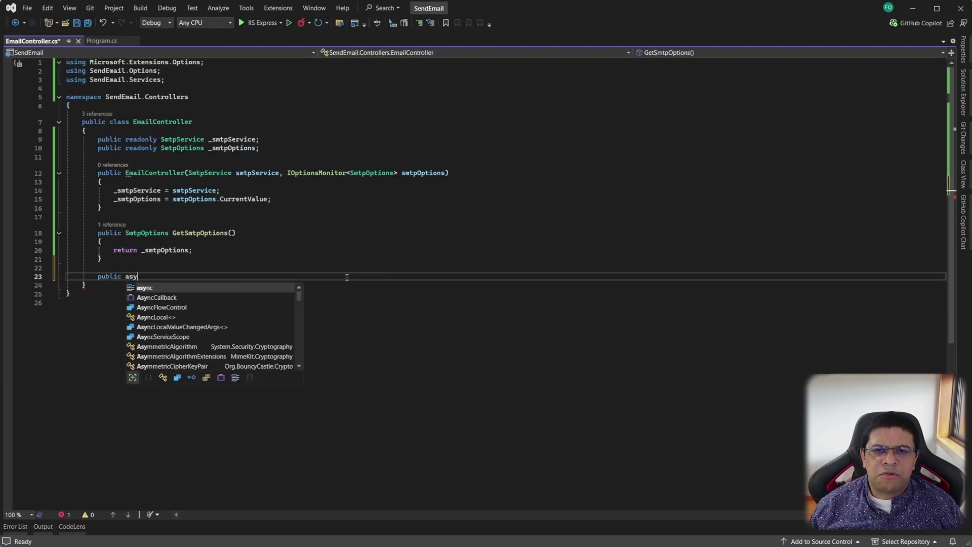
pyautogui.write('nc Task<bool> SendAsync(Cancel')
pyautogui.press('Tab')
pyautogui.press('Tab')
pyautogui.hotkey('ctrl', 'z')
pyautogui.press('Tab')
pyautogui.press('Return')
pyautogui.press('Return')
pyautogui.write('message')
pyautogui.hotkey('ctrl', '.')
pyautogui.press('Return')
pyautogui.write('.From.Add(new Ma("')
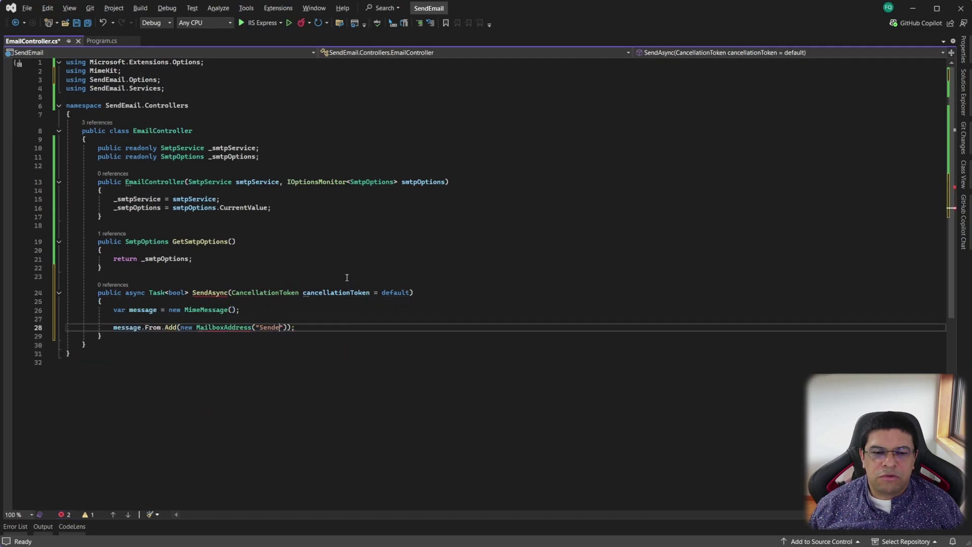
pyautogui.write('", "sender@exam')
pyautogui.write('ple.com')
# Set the message's From and To addresses and the subject "Text Sample Email"
pyautogui.press('End')
pyautogui.press('Return')
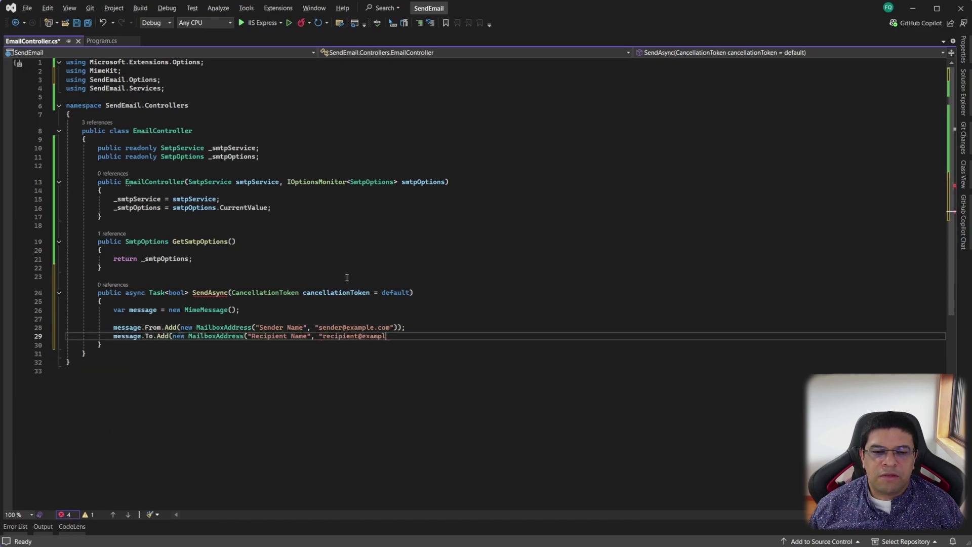
pyautogui.press('Return')
pyautogui.press('Return')
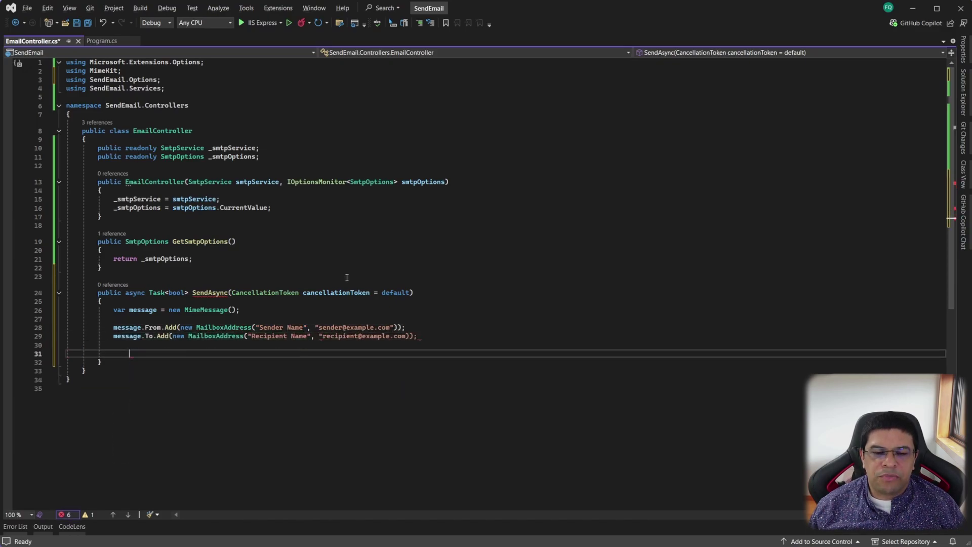
pyautogui.write('mes')
pyautogui.press('Escape')
pyautogui.press('Up')
pyautogui.press('Up')
pyautogui.press('End')
pyautogui.press('Left')
pyautogui.press('Left')
pyautogui.press('Left')
pyautogui.write('"')
pyautogui.press('BackSpace')
pyautogui.press('Home')
pyautogui.hotkey('ctrl', 'Right')
pyautogui.press('Down')
pyautogui.press('Down')
pyautogui.press('End')
pyautogui.write('sage.Subject)"')
pyautogui.press('BackSpace')
pyautogui.press('BackSpace')
pyautogui.write('= "";')
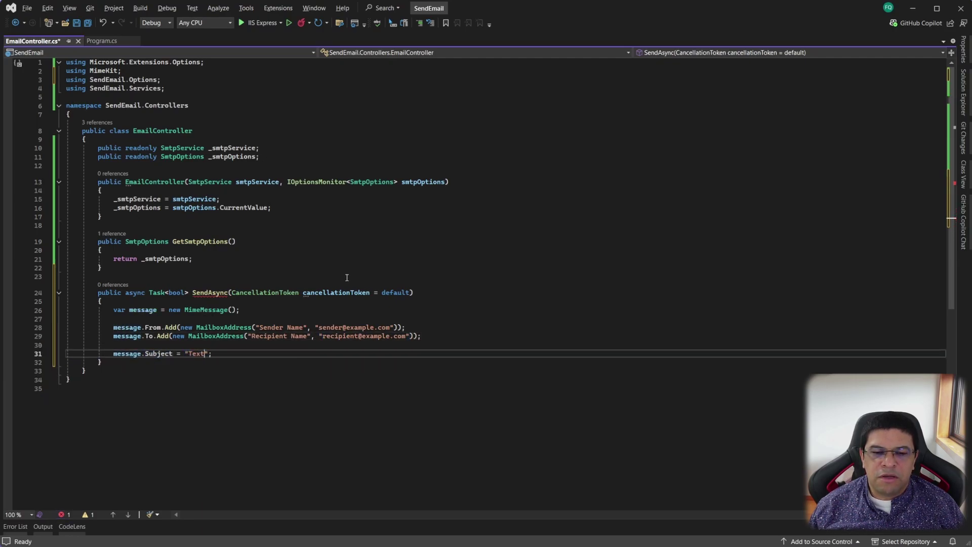
pyautogui.write('mail')
pyautogui.press('End')
# Give the message a plain-text TextPart body and await _smtpService.SendAsync on it
pyautogui.press('Return')
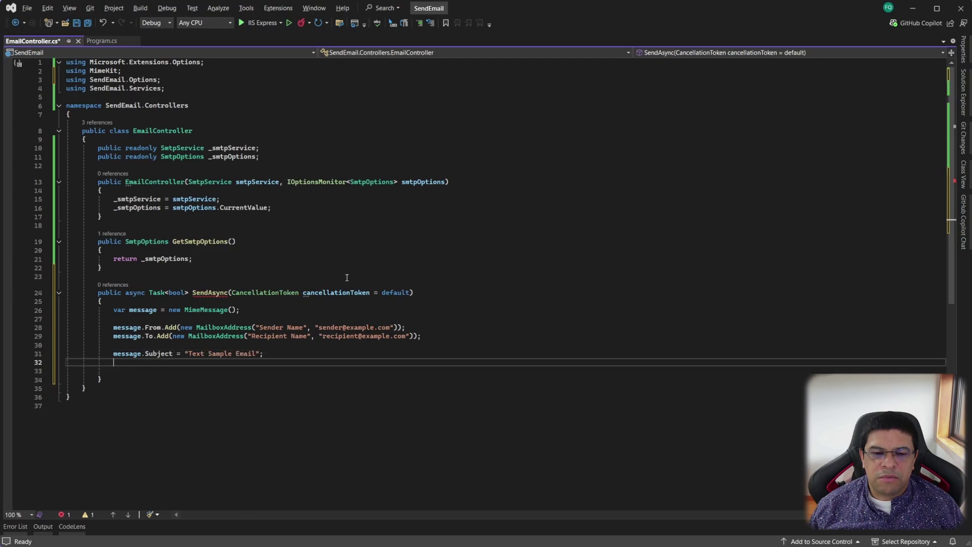
pyautogui.write('message.bu')
pyautogui.press('Tab')
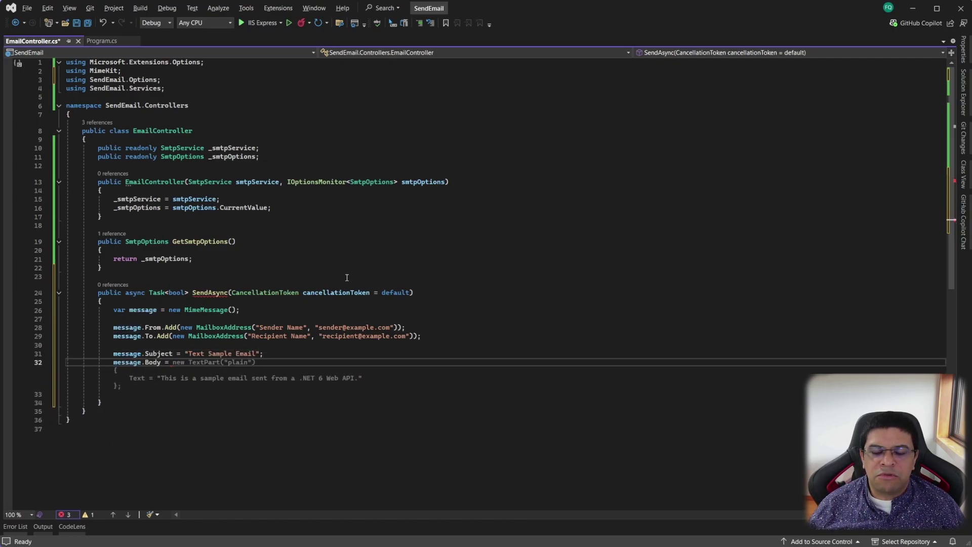
pyautogui.write('= new TextPart(Mim')
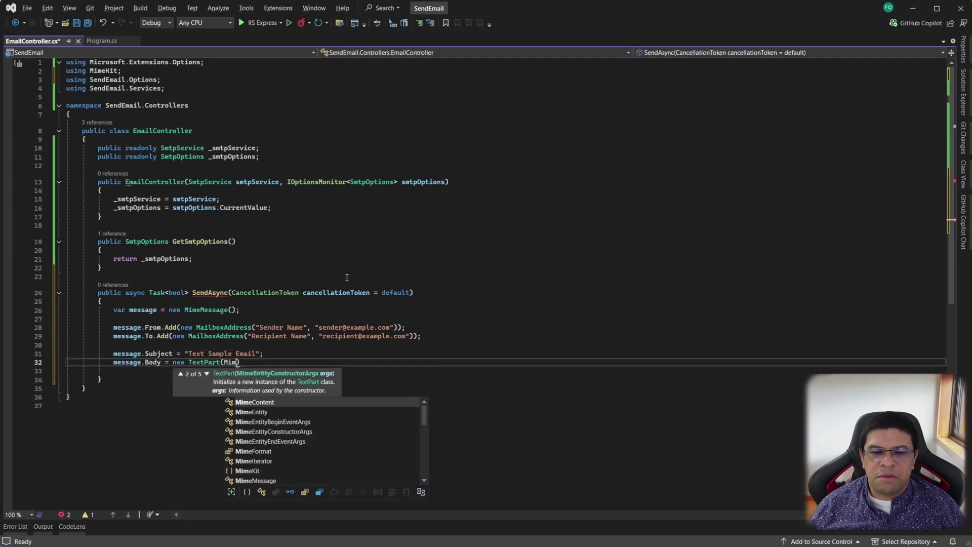
pyautogui.write('eKit.Text')
pyautogui.press('Tab')
pyautogui.press('Up')
pyautogui.press('Up')
pyautogui.press('Down')
pyautogui.press('Down')
pyautogui.press('Down')
pyautogui.press('Return')
pyautogui.write('await _')
pyautogui.press('Tab')
pyautogui.press('Return')
pyautogui.write('return true;')
# Map the /email/send route to SendAsync in Program.cs
pyautogui.hotkey('ctrl', 'Tab')
pyautogui.press('Return')
pyautogui.write('app')
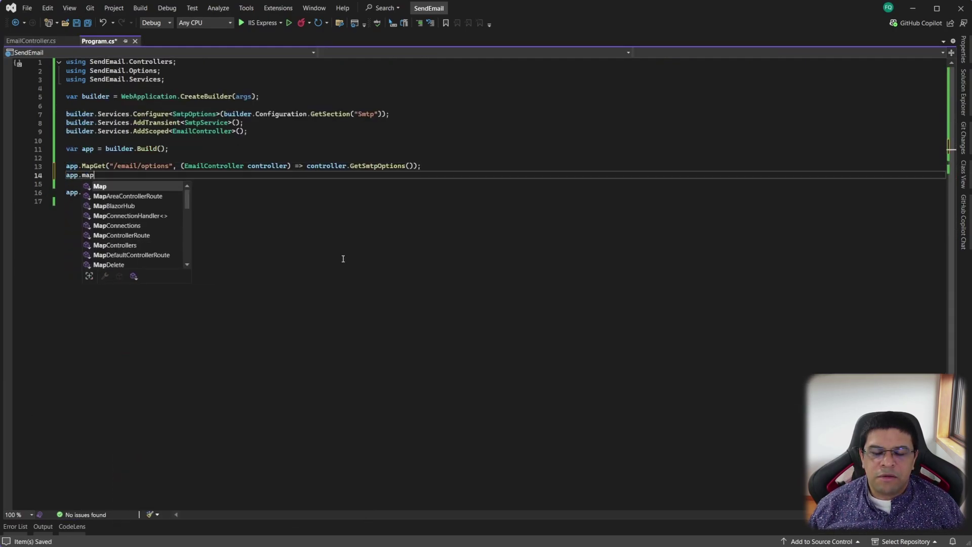
pyautogui.write('.MapGet(')
pyautogui.press('Tab')
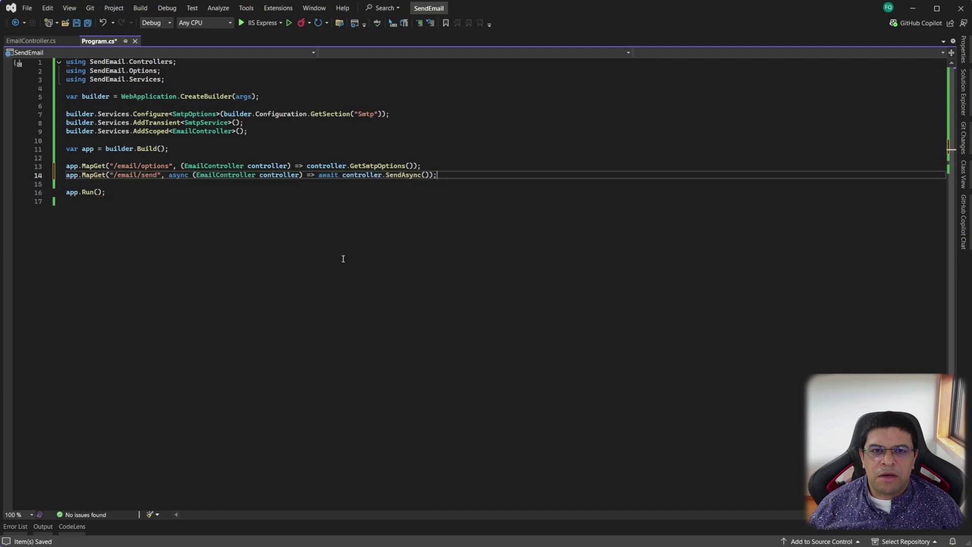
pyautogui.press('Up')
# Load the /email/send endpoint in Firefox in place of Options
pyautogui.doubleClick(573, 64)
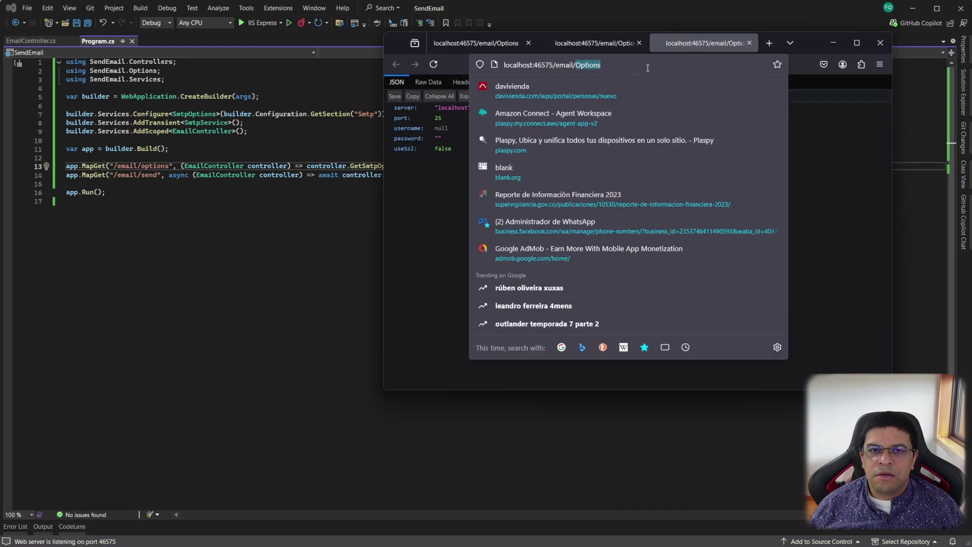
pyautogui.write('send')
pyautogui.press('Return')
pyautogui.click(529, 43)
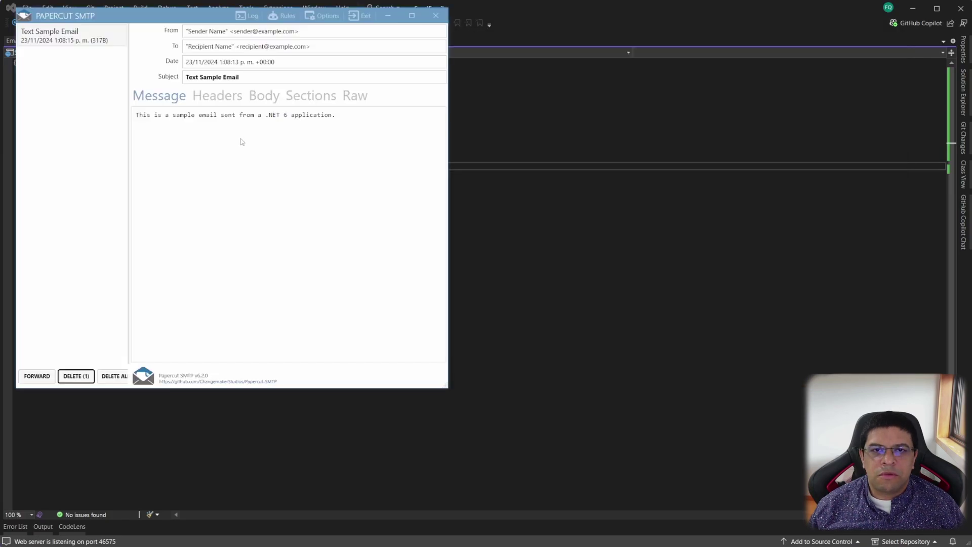
# Inspect the received Text Sample Email and its plain-text body in Papercut
pyautogui.click(78, 36)
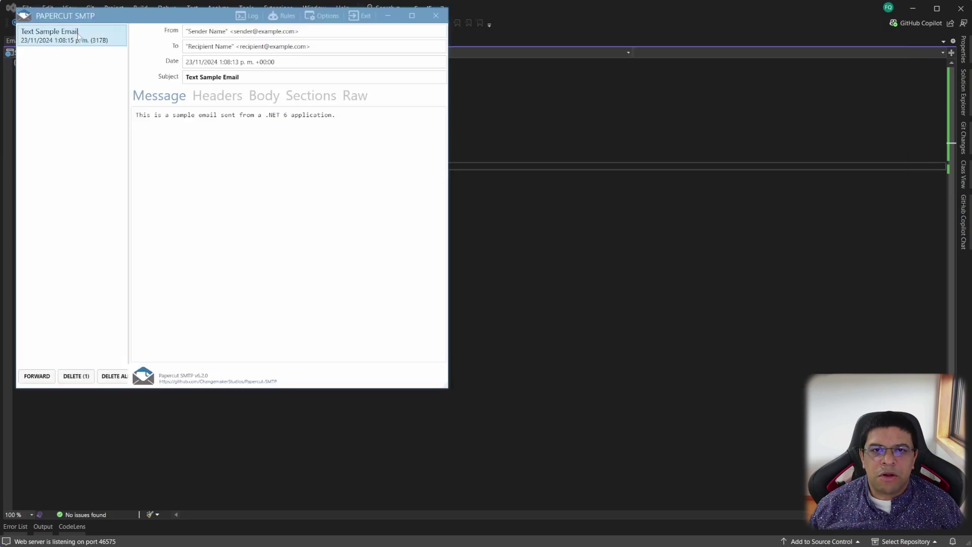
pyautogui.tripleClick(230, 117)
pyautogui.click(195, 76)
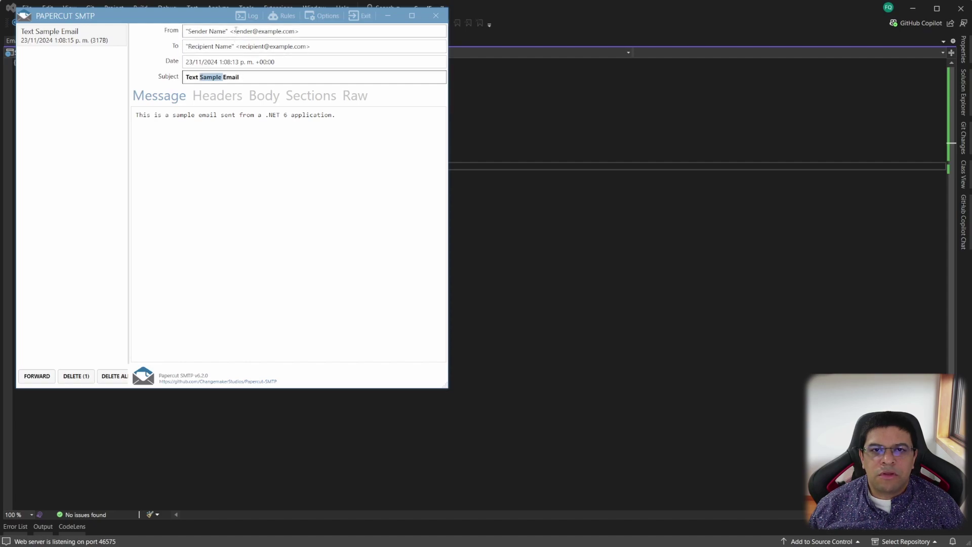
pyautogui.click(211, 114)
pyautogui.click(232, 146)
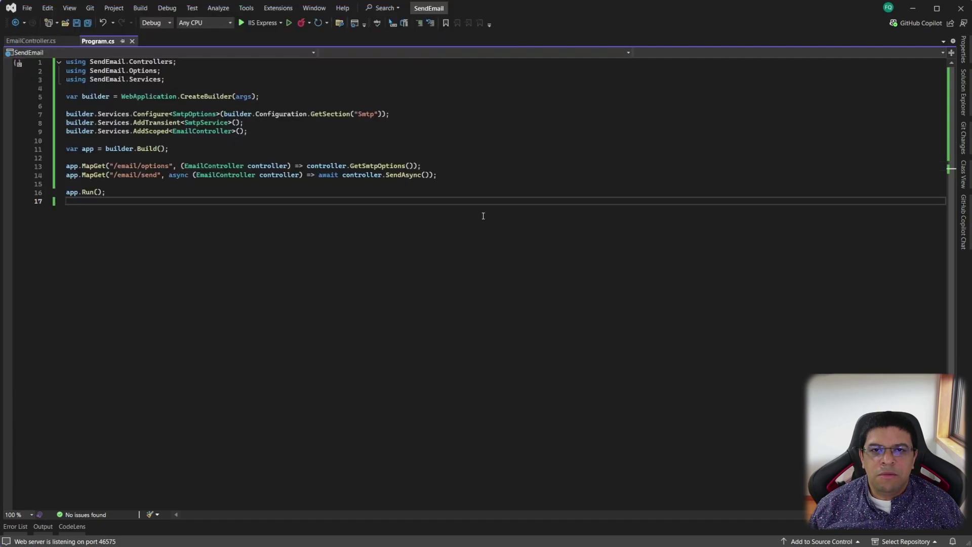
# Add a SendHtmlAsync method after SendAsync in EmailController.cs with an empty body
pyautogui.click(38, 42)
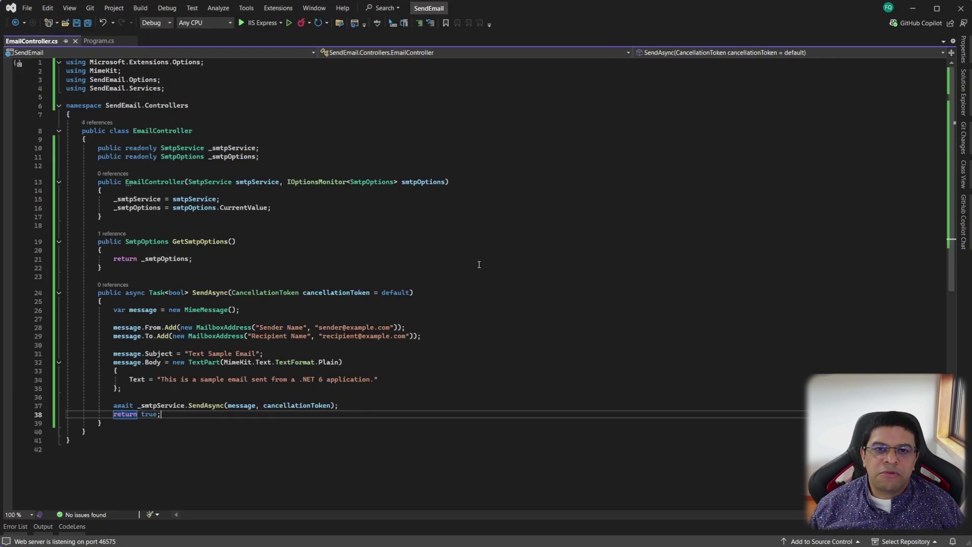
pyautogui.press('Down')
pyautogui.press('Down')
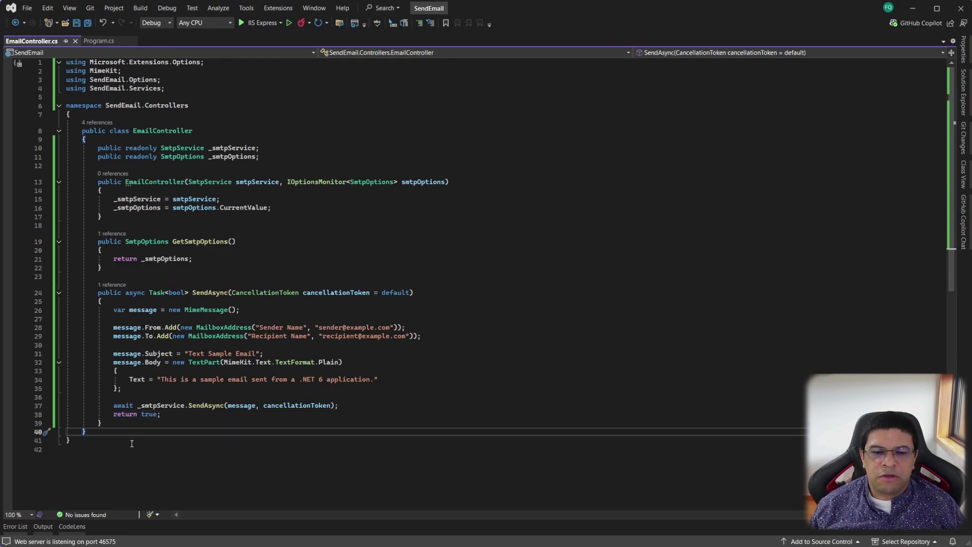
pyautogui.click(247, 413)
pyautogui.press('Down')
pyautogui.press('Return')
pyautogui.press('Return')
pyautogui.write('public as')
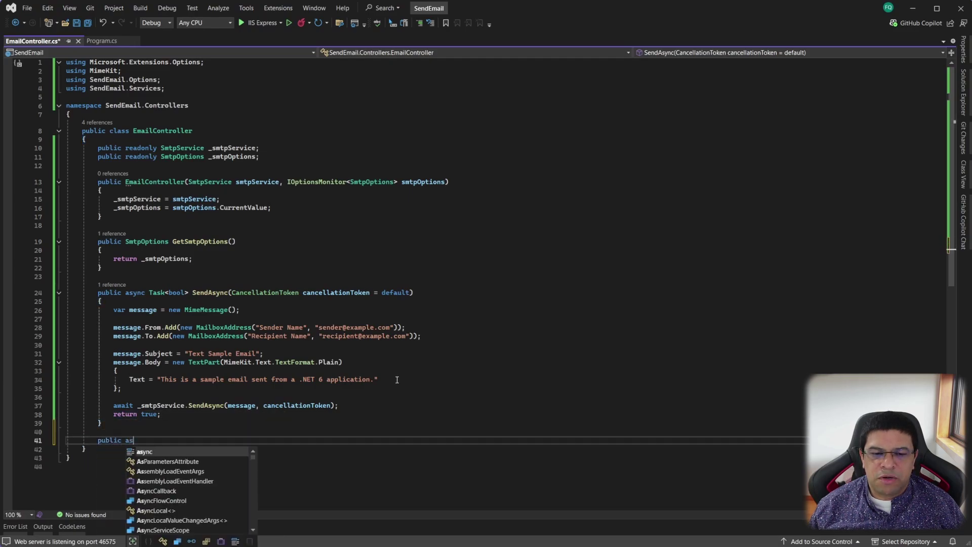
pyautogui.write('ync Task')
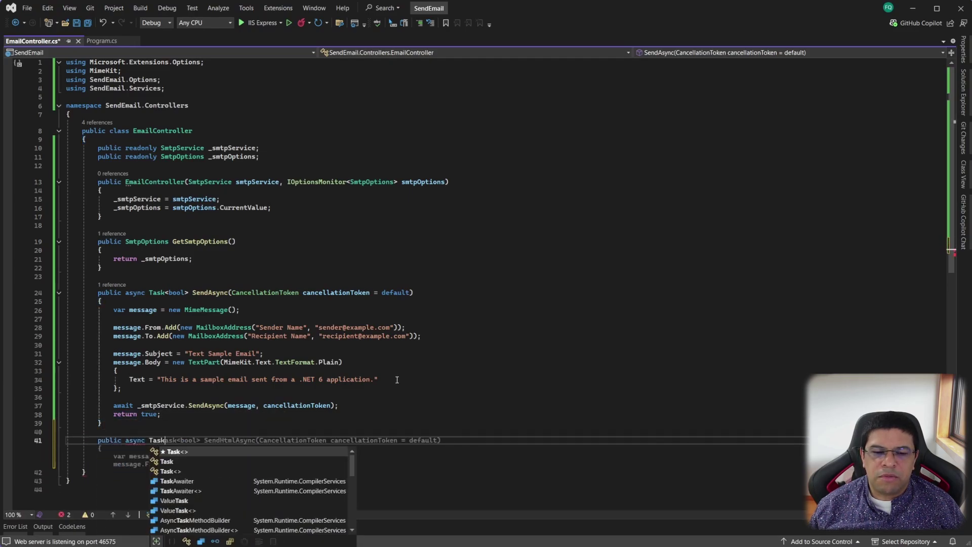
pyautogui.write('<bool')
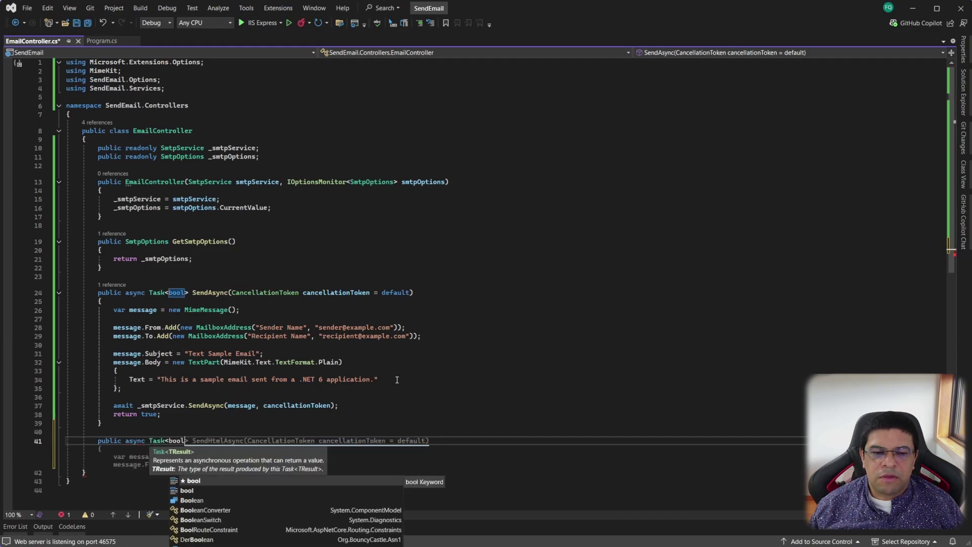
pyautogui.write('> SendHtmlAsync')
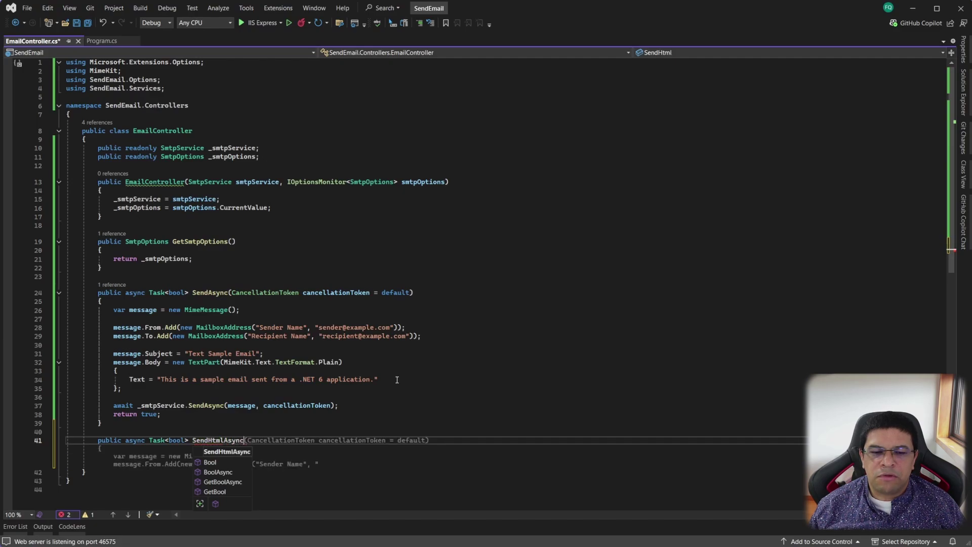
pyautogui.press('Escape')
pyautogui.press('Tab')
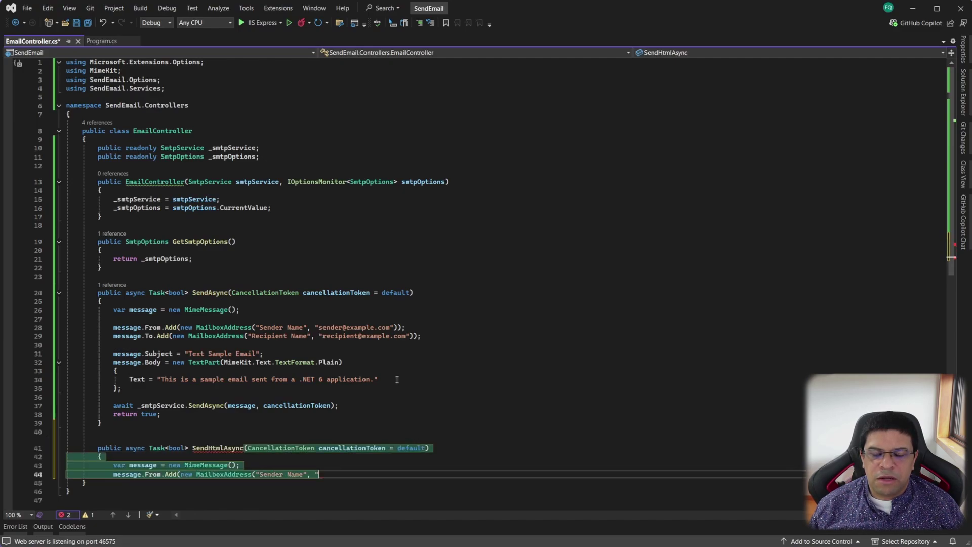
pyautogui.hotkey('ctrl', 'x')
pyautogui.hotkey('shift', 'Home')
pyautogui.press('Delete')
pyautogui.press('Return')
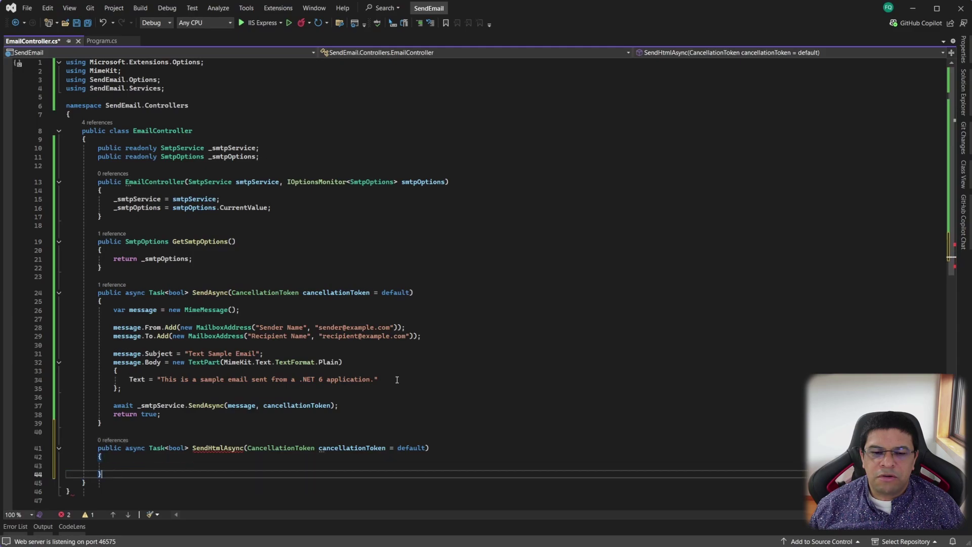
# Copy the MimeMessage creation and From/To lines from SendAsync into SendHtmlAsync
pyautogui.press('Up')
pyautogui.press('Up')
pyautogui.press('Up')
pyautogui.press('Up')
pyautogui.press('Up')
pyautogui.press('Up')
pyautogui.press('Up')
pyautogui.press('Up')
pyautogui.press('Up')
pyautogui.press('Up')
pyautogui.press('Up')
pyautogui.press('Up')
pyautogui.press('Up')
pyautogui.press('Up')
pyautogui.press('Up')
pyautogui.hotkey('shift', 'Down')
pyautogui.hotkey('shift', 'Down')
pyautogui.hotkey('shift', 'Down')
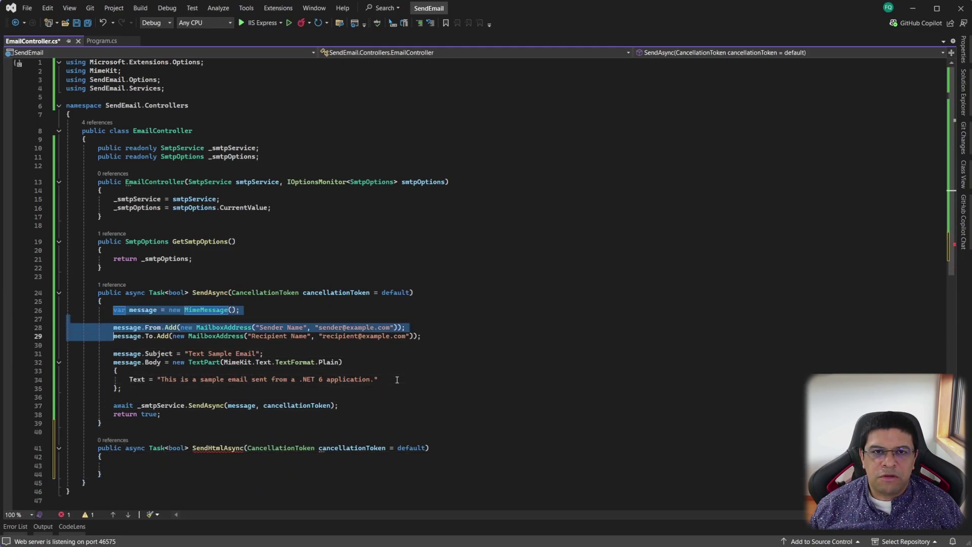
pyautogui.hotkey('shift', 'Down')
pyautogui.hotkey('shift', 'Left')
pyautogui.press('Down')
pyautogui.press('Down')
pyautogui.press('Down')
pyautogui.press('Down')
pyautogui.press('Down')
pyautogui.press('Down')
pyautogui.press('Down')
pyautogui.press('Down')
pyautogui.press('Down')
pyautogui.press('Down')
pyautogui.press('Down')
pyautogui.press('Down')
pyautogui.hotkey('ctrl', 'v')
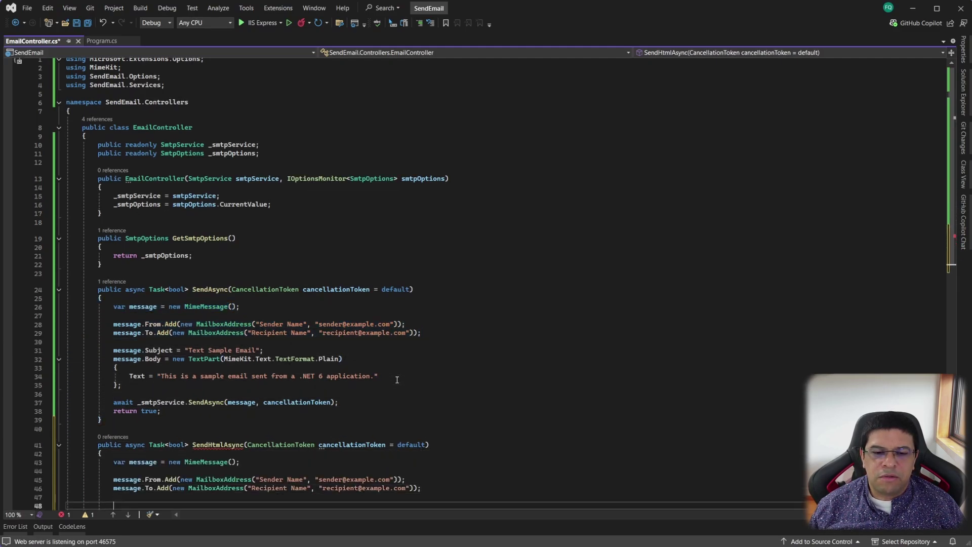
pyautogui.scroll(-3, 396, 345)
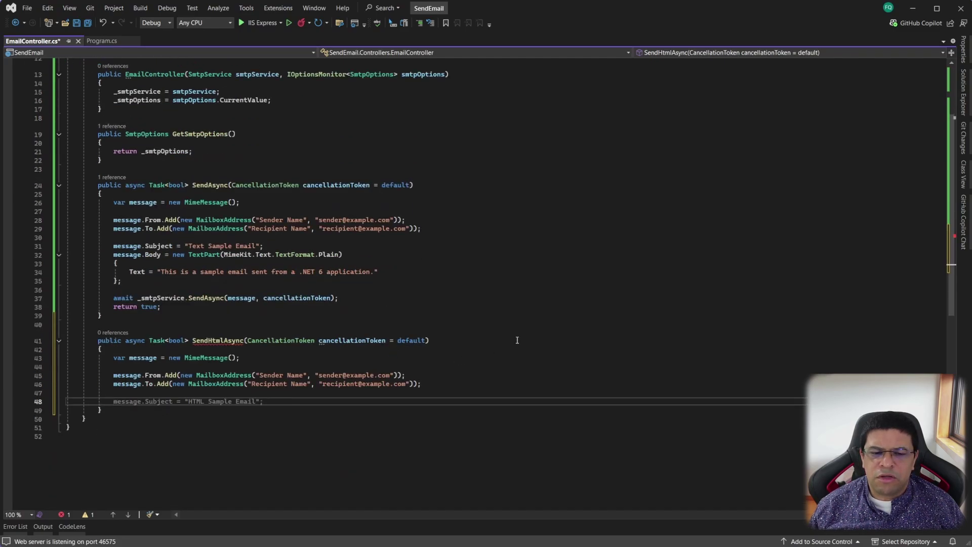
# Set the subject "HTML Sample Email" and a TextPart(TextFormat.Html) body with an h1 heading
pyautogui.press('Tab')
pyautogui.press('Return')
pyautogui.write('mes.bo= new')
pyautogui.press('Escape')
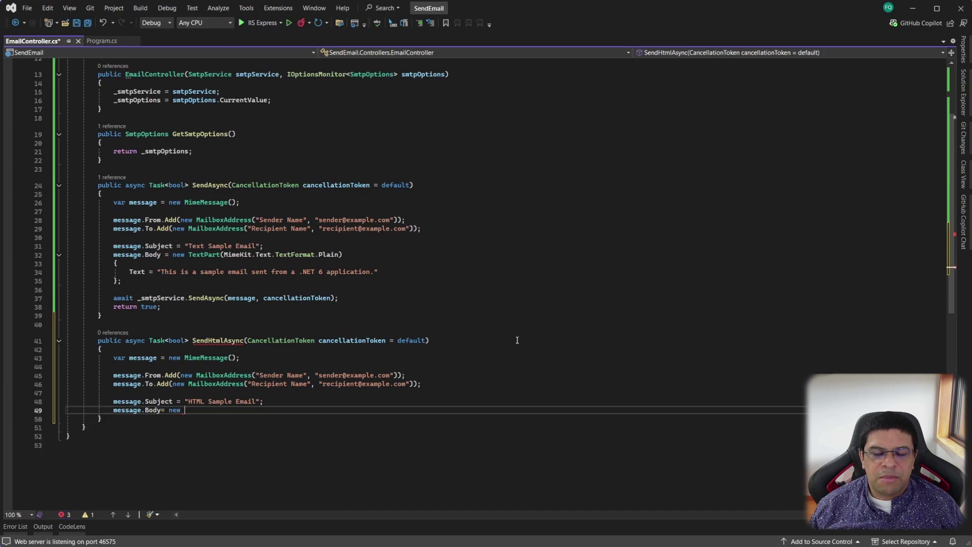
pyautogui.write('Text')
pyautogui.press('Tab')
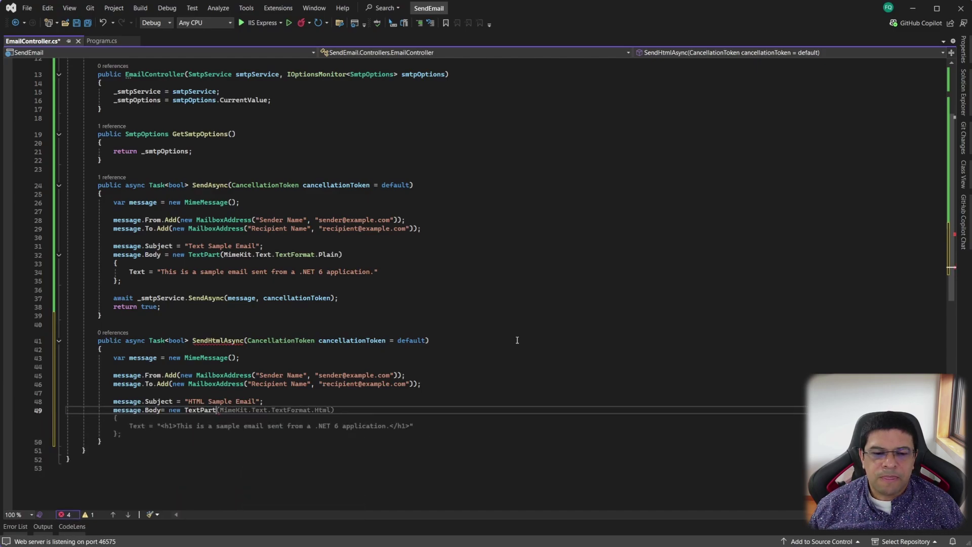
pyautogui.press('Tab')
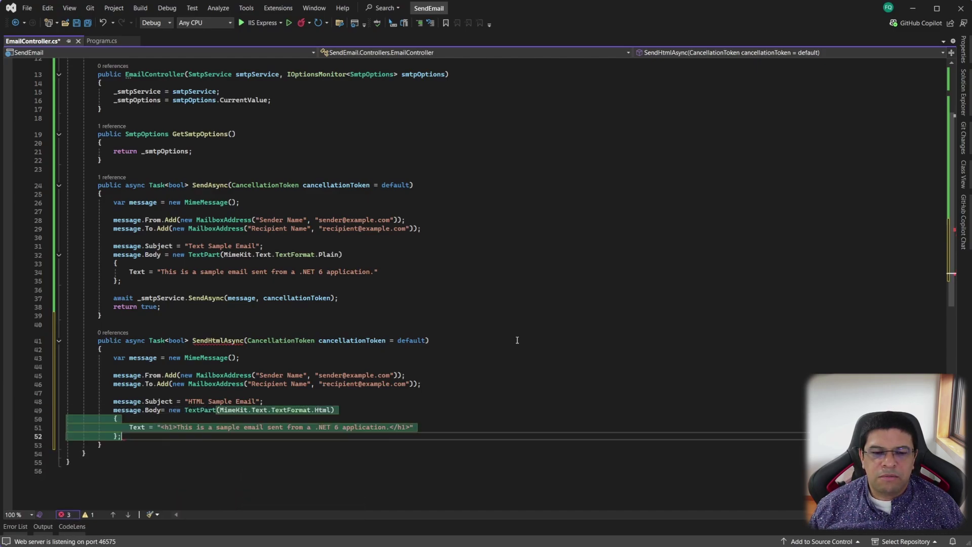
pyautogui.press('Up')
pyautogui.press('Up')
pyautogui.press('Up')
pyautogui.press('End')
pyautogui.press('Down')
pyautogui.press('Down')
pyautogui.press('Down')
pyautogui.press('Down')
pyautogui.press('Down')
pyautogui.press('Up')
pyautogui.press('Up')
pyautogui.press('Up')
pyautogui.press('Up')
pyautogui.press('Down')
pyautogui.press('Down')
pyautogui.press('Down')
pyautogui.press('Down')
# Await the send call, return true, and save EmailController.cs
pyautogui.press('End')
pyautogui.press('Return')
pyautogui.press('Return')
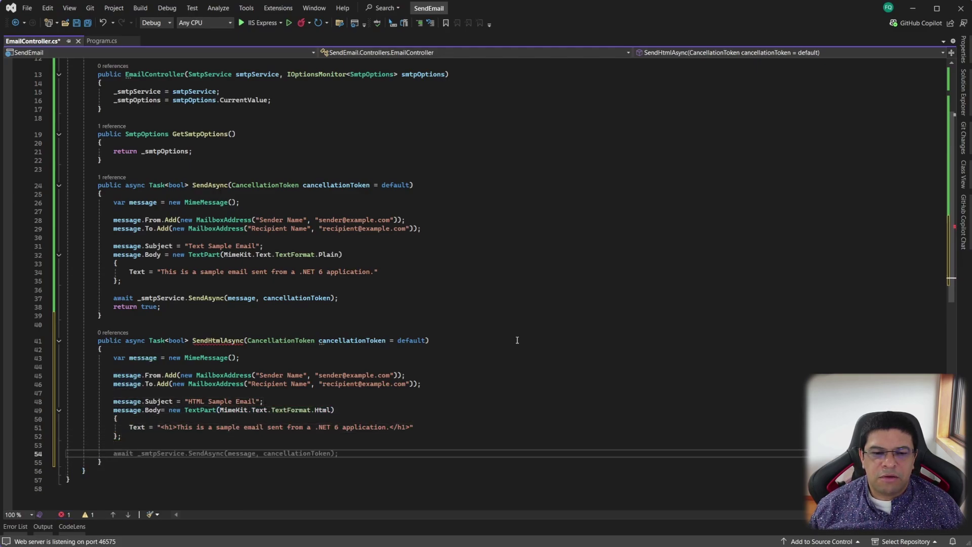
pyautogui.press('Tab')
pyautogui.press('Return')
pyautogui.press('Tab')
pyautogui.press('Up')
pyautogui.press('Up')
pyautogui.press('Up')
pyautogui.press('Up')
pyautogui.hotkey('ctrl', 's')
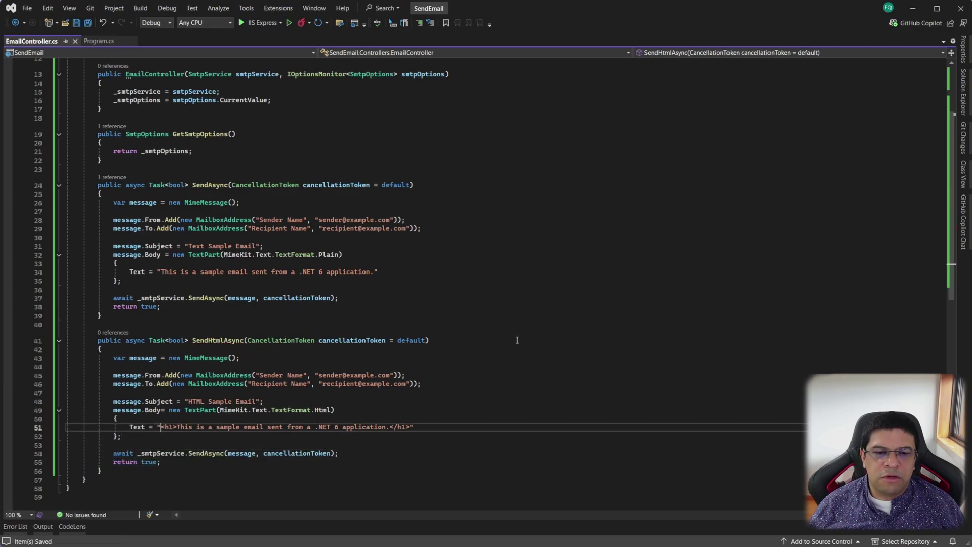
# Map SendHtmlAsync to the /email/sendhtml route in Program.cs via Copilot suggestion
pyautogui.click(98, 40)
pyautogui.click(340, 183)
pyautogui.press('Return')
pyautogui.press('Up')
pyautogui.press('Tab')
pyautogui.press('Down')
pyautogui.press('Down')
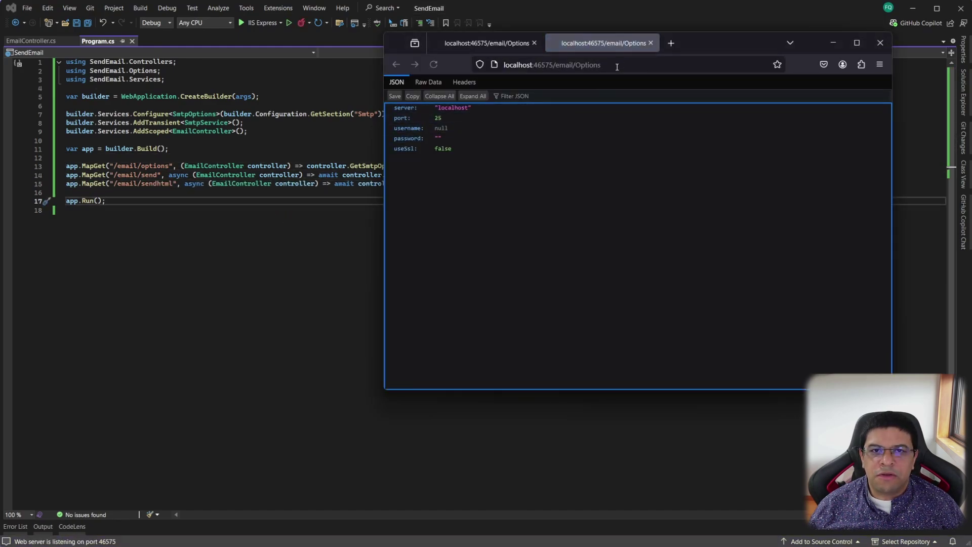
# Browse to localhost/email/sendhtml in Firefox to trigger the HTML email
pyautogui.click(620, 67)
pyautogui.press('BackSpace')
pyautogui.press('BackSpace')
pyautogui.press('BackSpace')
pyautogui.write('sendhtml')
pyautogui.press('Return')
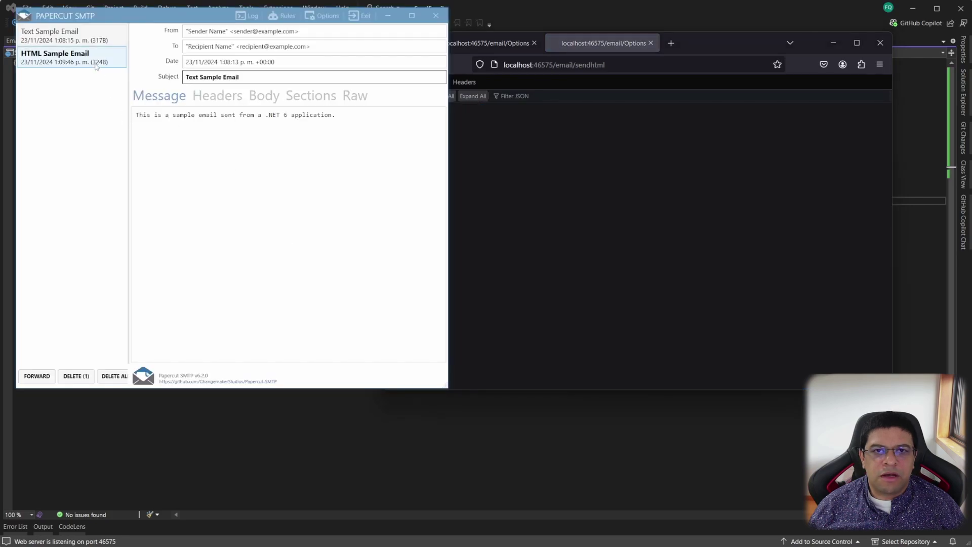
# Inspect the HTML Sample Email body and headers in Papercut, then return to the editor
pyautogui.doubleClick(212, 133)
pyautogui.click(217, 95)
pyautogui.click(151, 95)
pyautogui.hotkey('alt', 'Tab')
# Create the SendHtmlAndTextAsync stub and copy the message setup lines from SendHtmlAsync into it
pyautogui.click(30, 40)
pyautogui.scroll(-3, 583, 344)
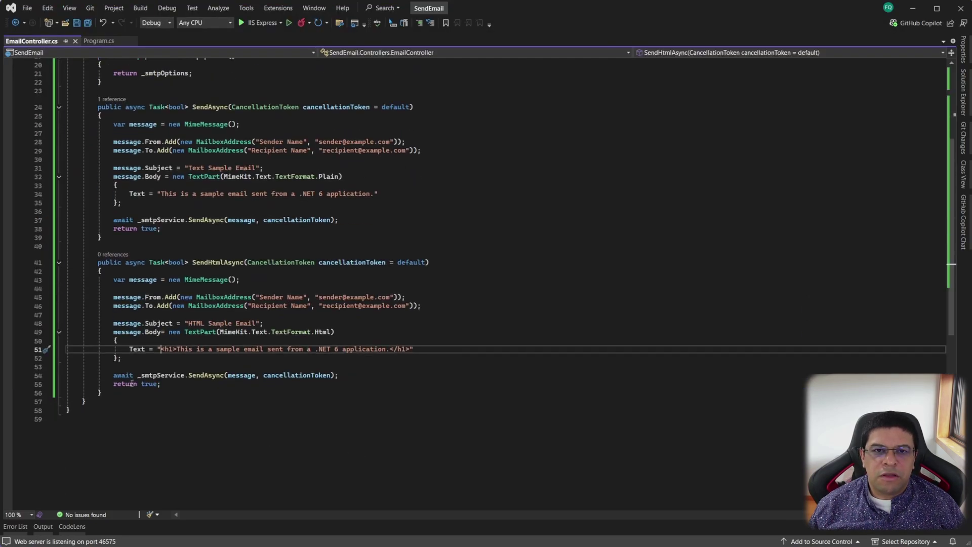
pyautogui.press('Return')
pyautogui.press('Return')
pyautogui.write('public async Task<bool> SendHtmlAndTextAsync(Ca')
pyautogui.press('Tab')
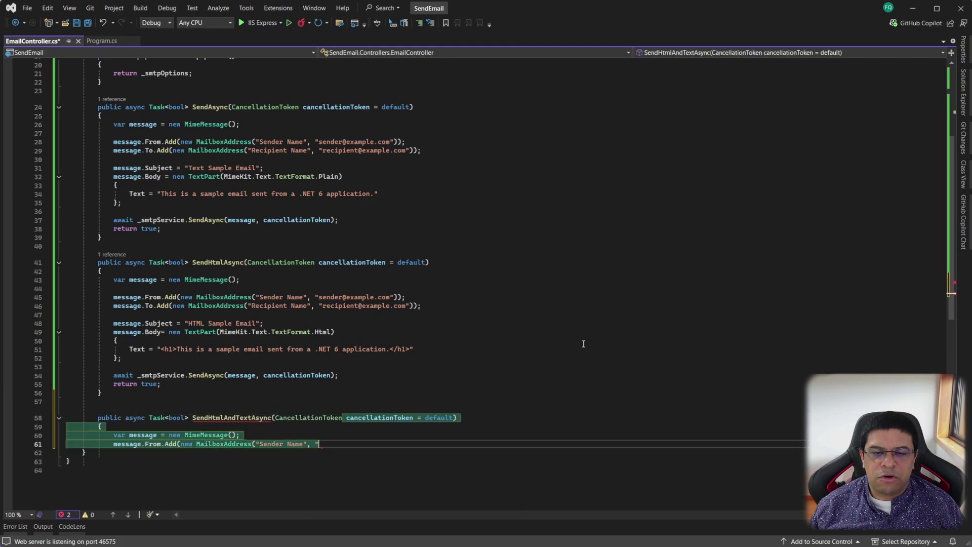
pyautogui.press('Up')
pyautogui.press('Up')
pyautogui.press('Up')
pyautogui.press('Up')
pyautogui.press('Up')
pyautogui.press('Up')
pyautogui.press('Up')
pyautogui.press('Home')
pyautogui.hotkey('shift', 'Down')
pyautogui.hotkey('shift', 'Down')
pyautogui.hotkey('shift', 'Down')
pyautogui.hotkey('shift', 'End')
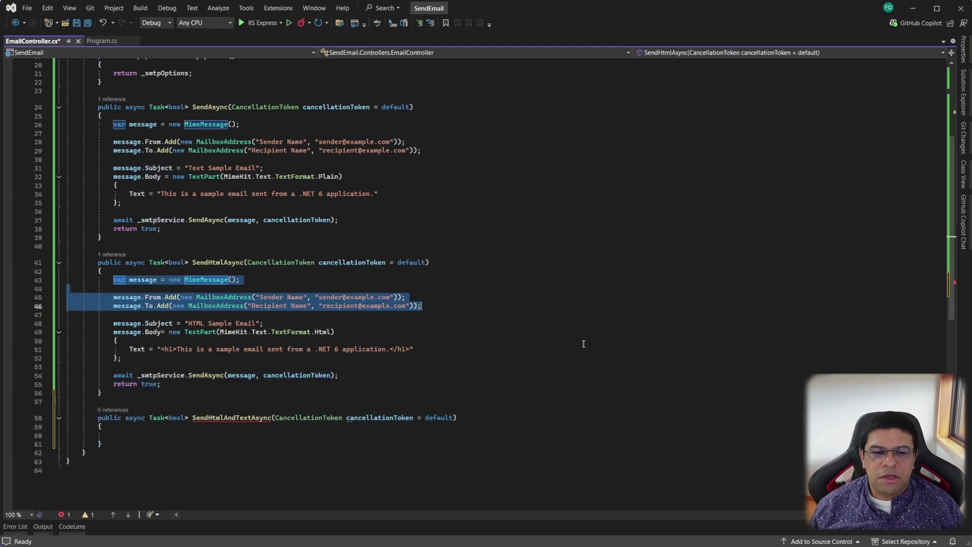
pyautogui.hotkey('ctrl', 'c')
pyautogui.press('Down')
pyautogui.press('Down')
pyautogui.press('Down')
pyautogui.hotkey('ctrl', 'v')
# Accept Copilot's 'HTML and Text Sample Email' subject, BodyBuilder with Html and Text bodies, SendAsync and return true; save
pyautogui.press('Return')
pyautogui.press('Return')
pyautogui.scroll(-6, 581, 357)
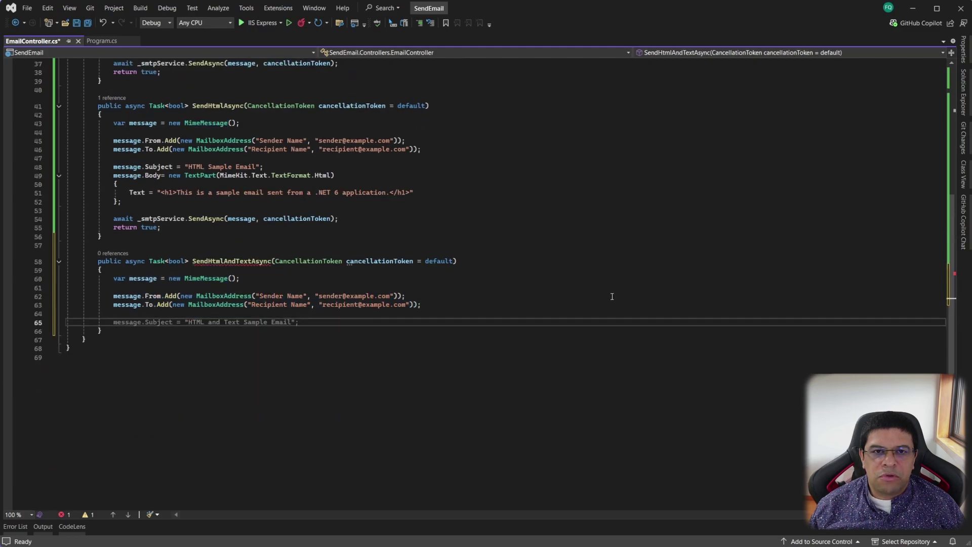
pyautogui.write('message')
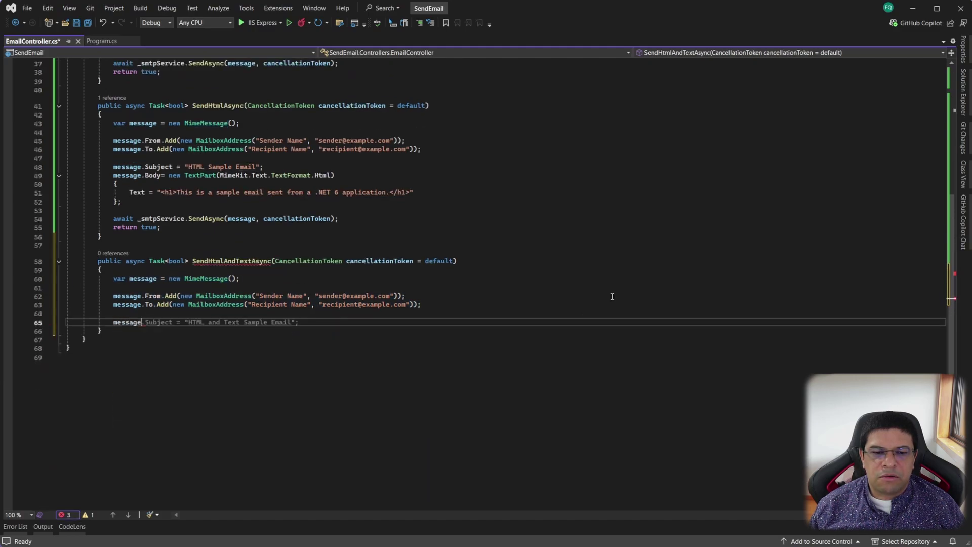
pyautogui.press('Tab')
pyautogui.press('Return')
pyautogui.press('Return')
pyautogui.write('var ')
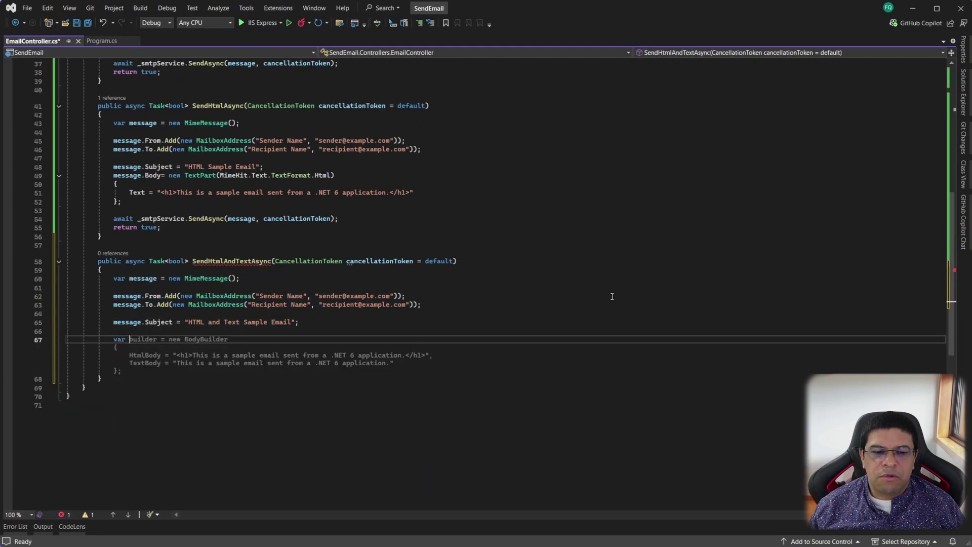
pyautogui.write('bu')
pyautogui.press('Tab')
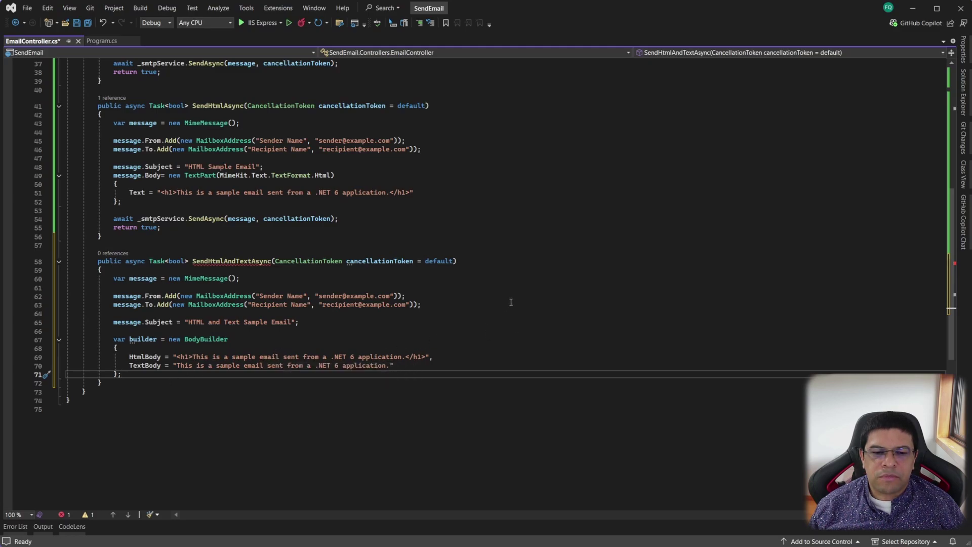
pyautogui.press('Return')
pyautogui.press('Return')
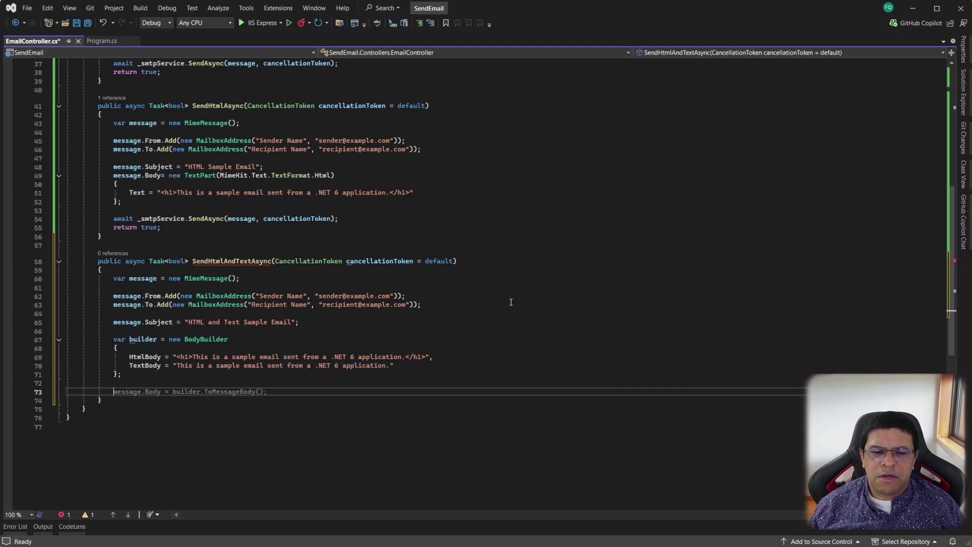
pyautogui.press('Tab')
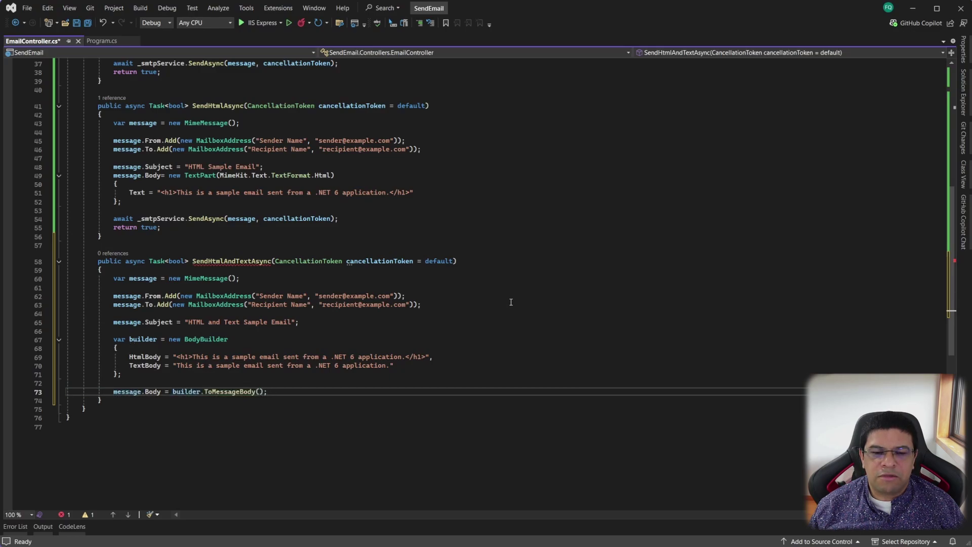
pyautogui.press('Return')
pyautogui.press('Return')
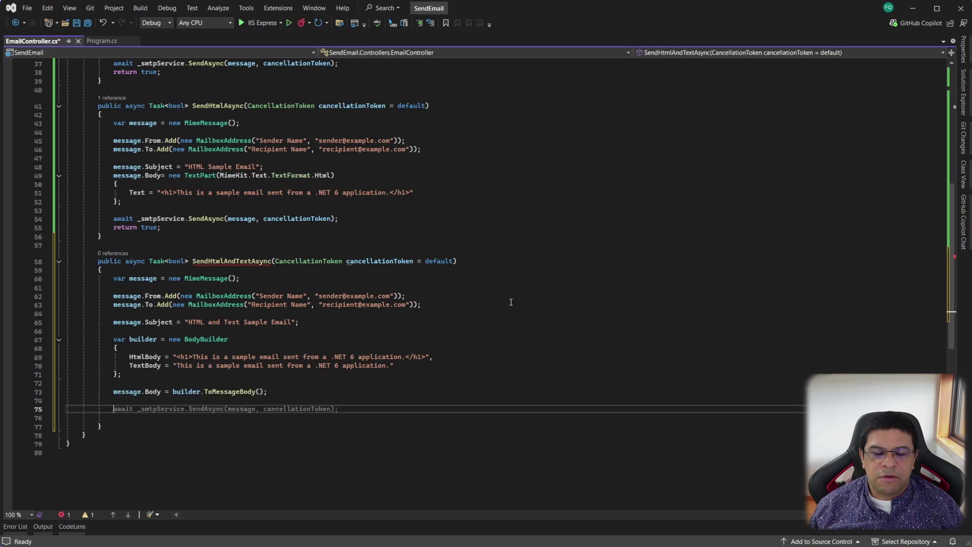
pyautogui.press('Tab')
pyautogui.press('Return')
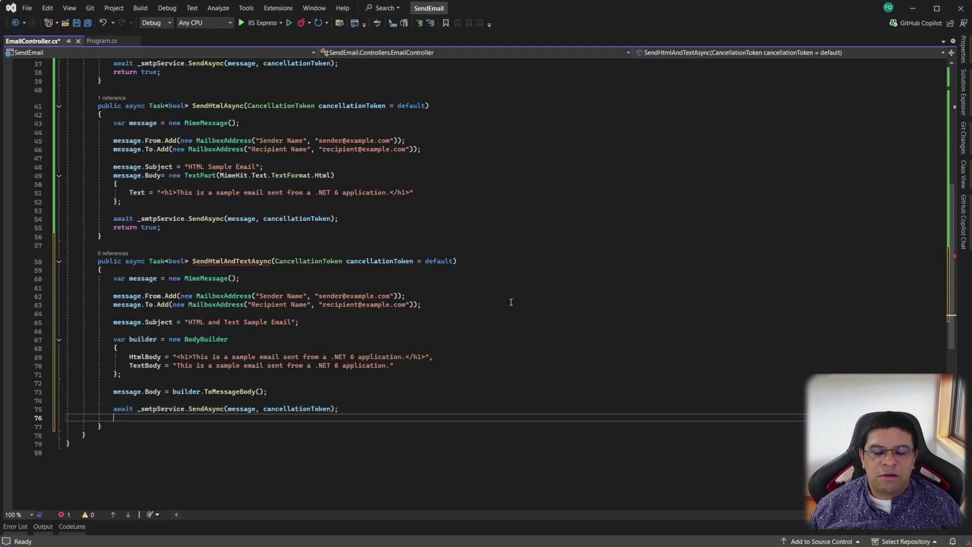
pyautogui.press('Tab')
pyautogui.press('Up')
pyautogui.press('Up')
pyautogui.press('Up')
pyautogui.press('Up')
pyautogui.hotkey('ctrl', 's')
# Review the HtmlBody <h1> string and TextBody string in the BodyBuilder, adding the comma after HtmlBody
pyautogui.click(352, 328)
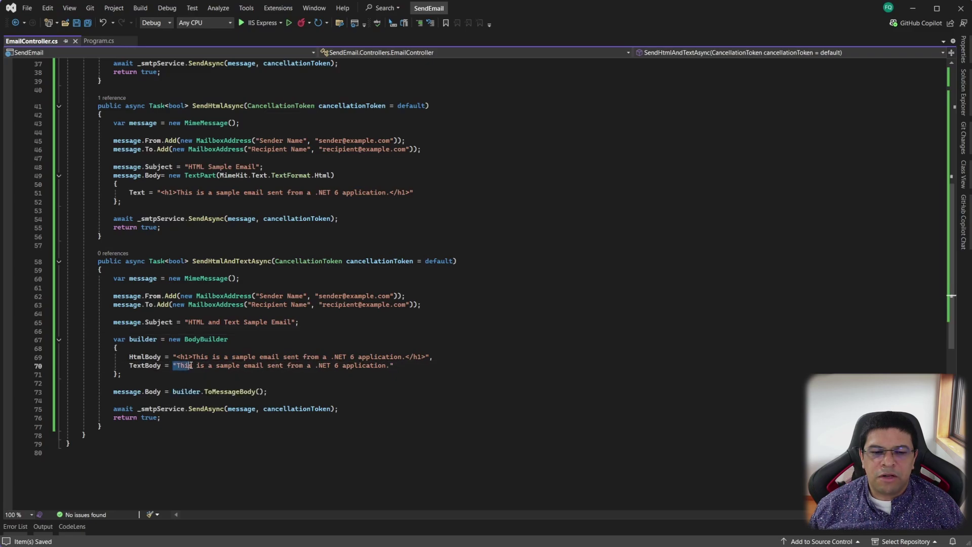
pyautogui.moveTo(177, 358); pyautogui.dragTo(432, 357)
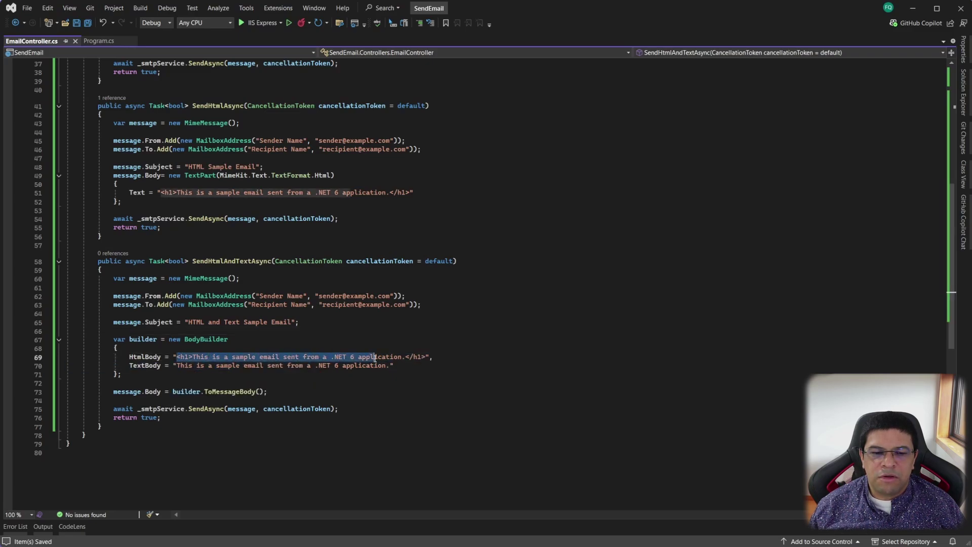
pyautogui.click(431, 364)
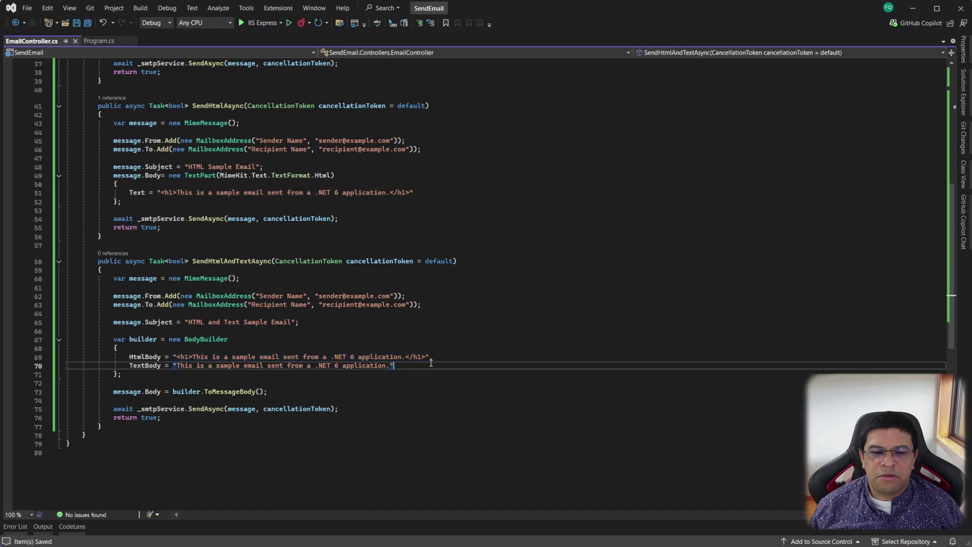
pyautogui.click(432, 356)
pyautogui.write(',')
pyautogui.moveTo(427, 357); pyautogui.dragTo(179, 357)
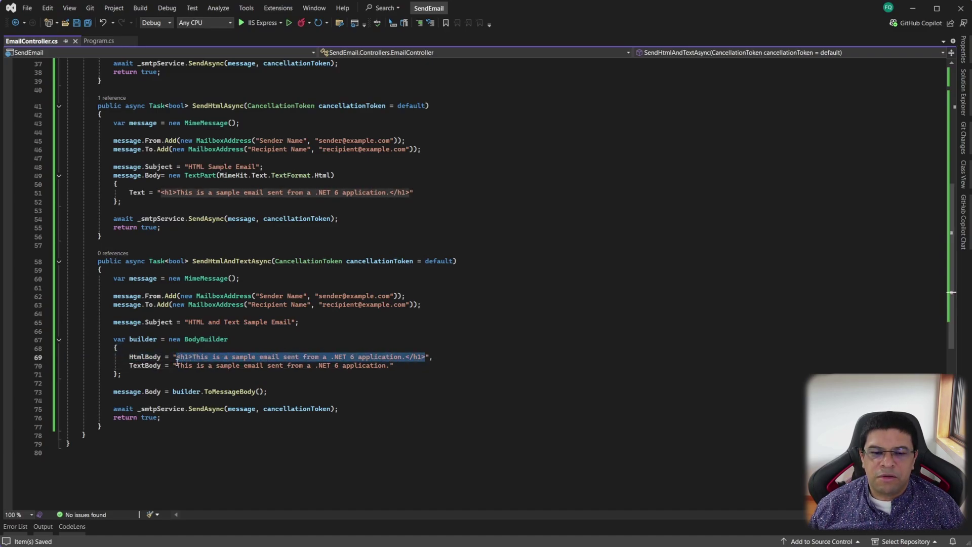
pyautogui.click(176, 366)
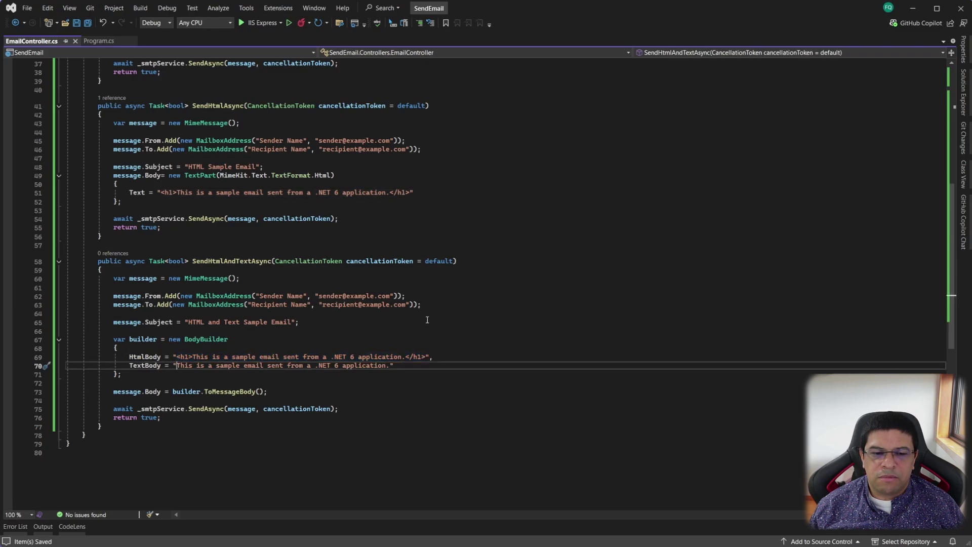
pyautogui.hotkey('ctrl', 'w')
pyautogui.press('End')
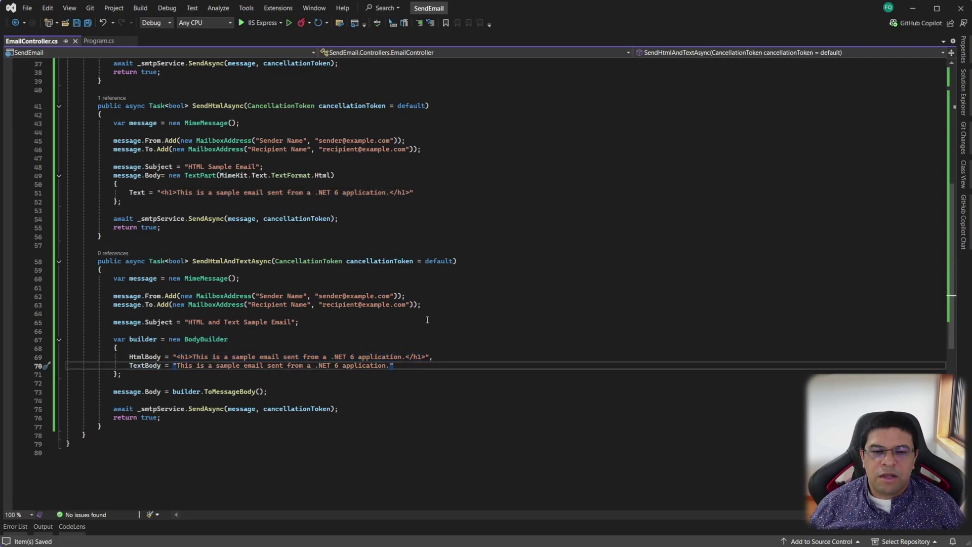
pyautogui.click(320, 339)
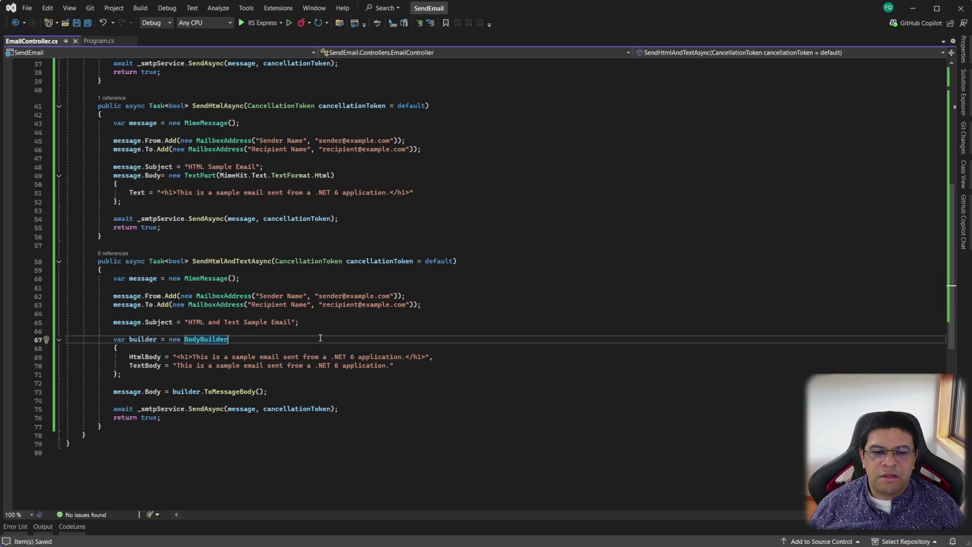
# Map /email/sendhtmlandtext in Program.cs, run the app and load that endpoint in Firefox
pyautogui.hotkey('ctrl', 'Tab')
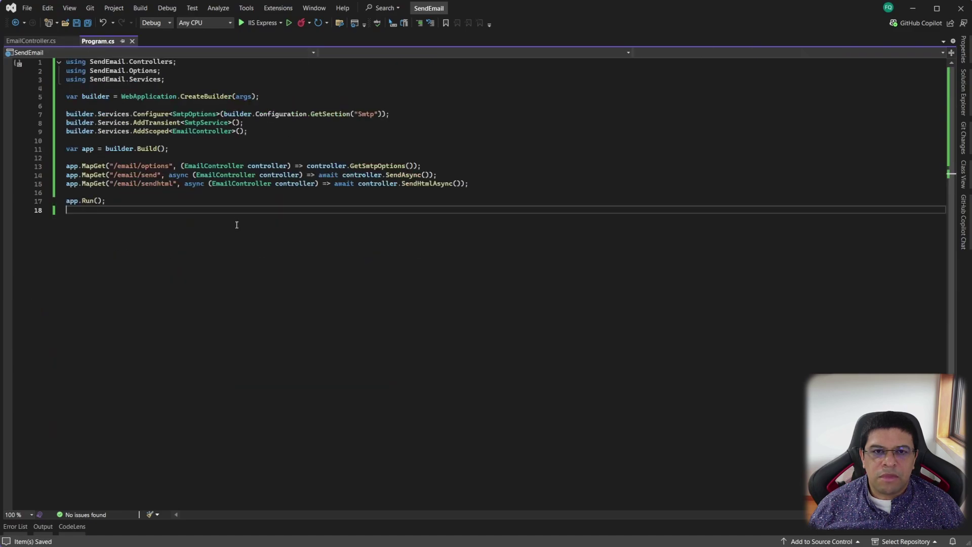
pyautogui.press('Return')
pyautogui.press('Tab')
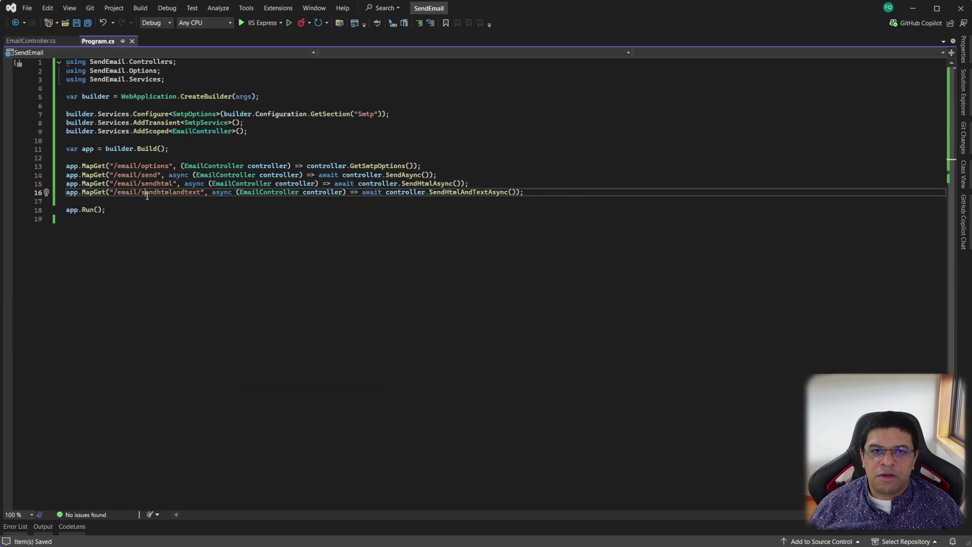
pyautogui.doubleClick(171, 192)
pyautogui.hotkey('ctrl', 'F5')
pyautogui.doubleClick(588, 64)
pyautogui.hotkey('ctrl', 'v')
pyautogui.press('Return')
pyautogui.click(638, 42)
# View the HTML and Text Sample Email's body, headers, raw body and Sections list in Papercut
pyautogui.hotkey('alt', 'Tab')
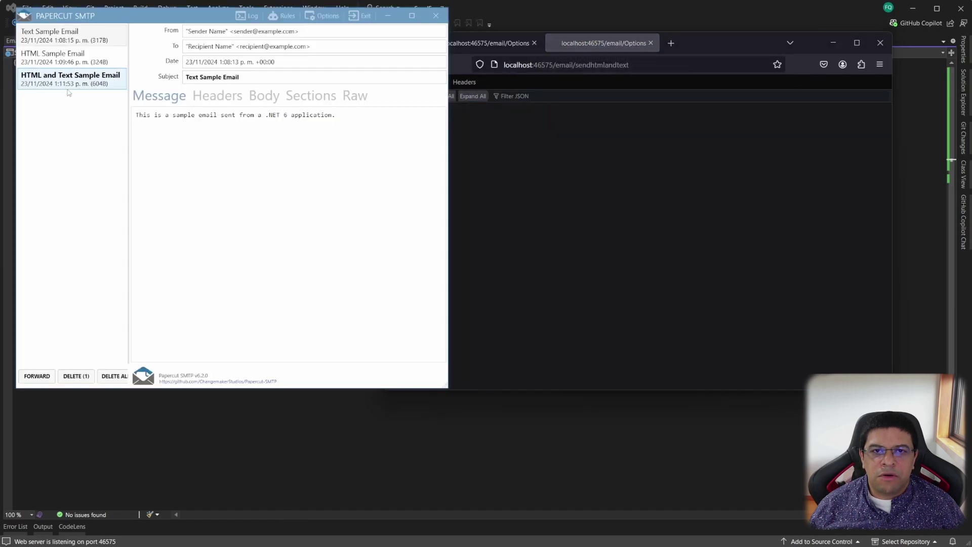
pyautogui.moveTo(218, 139)
pyautogui.mouseDown()
pyautogui.moveTo(138, 116)
pyautogui.moveTo(238, 151)
pyautogui.mouseUp()
pyautogui.click(254, 149)
pyautogui.click(237, 146)
pyautogui.click(216, 95)
pyautogui.click(264, 95)
pyautogui.click(305, 94)
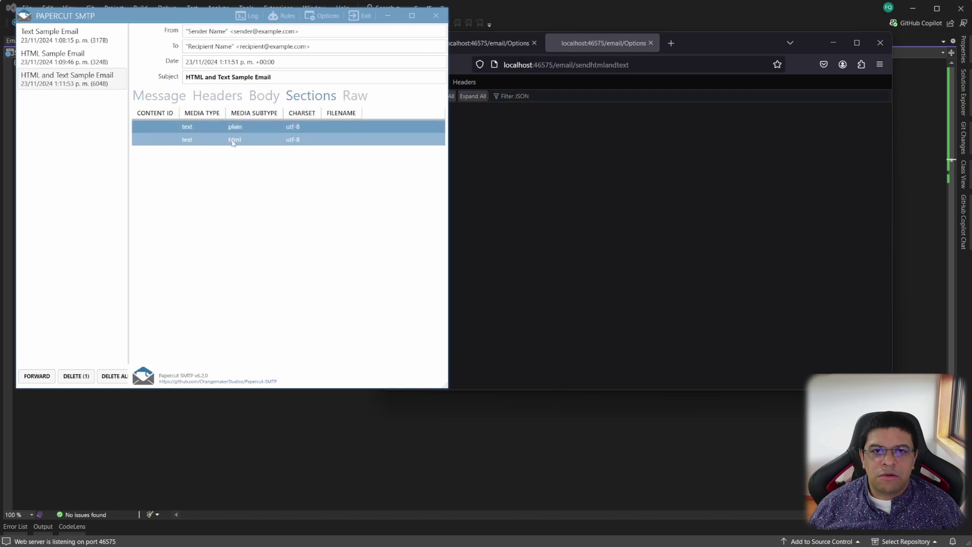
# Open the plain-text and html parts in the MIME viewer, confirming both exist, then return to the rendered message
pyautogui.doubleClick(304, 126)
pyautogui.click(347, 102)
pyautogui.click(342, 138)
pyautogui.doubleClick(342, 139)
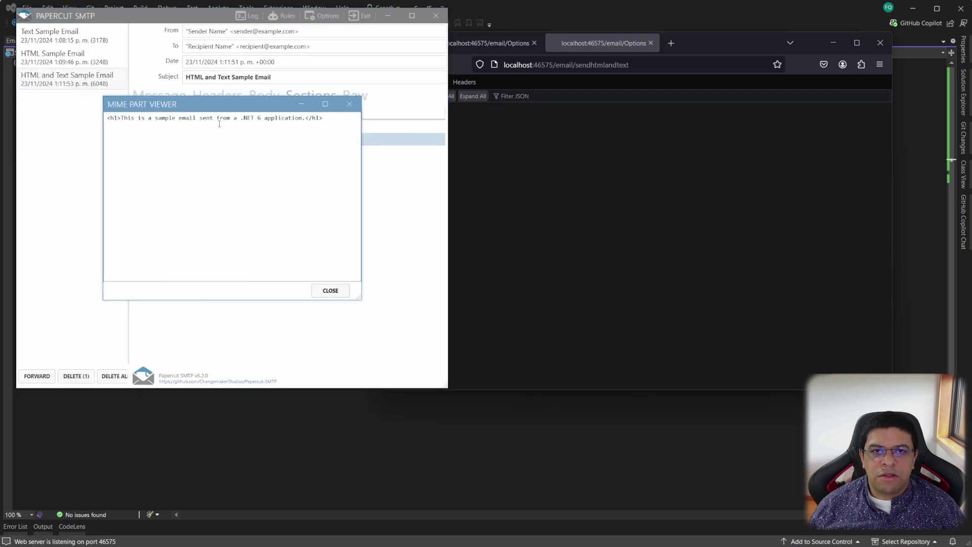
pyautogui.click(330, 290)
pyautogui.click(170, 99)
# Reselect the message to recheck headers and body source, then switch back to Visual Studio
pyautogui.click(82, 42)
pyautogui.click(82, 79)
pyautogui.click(217, 95)
pyautogui.click(160, 95)
pyautogui.click(267, 99)
pyautogui.press('Home')
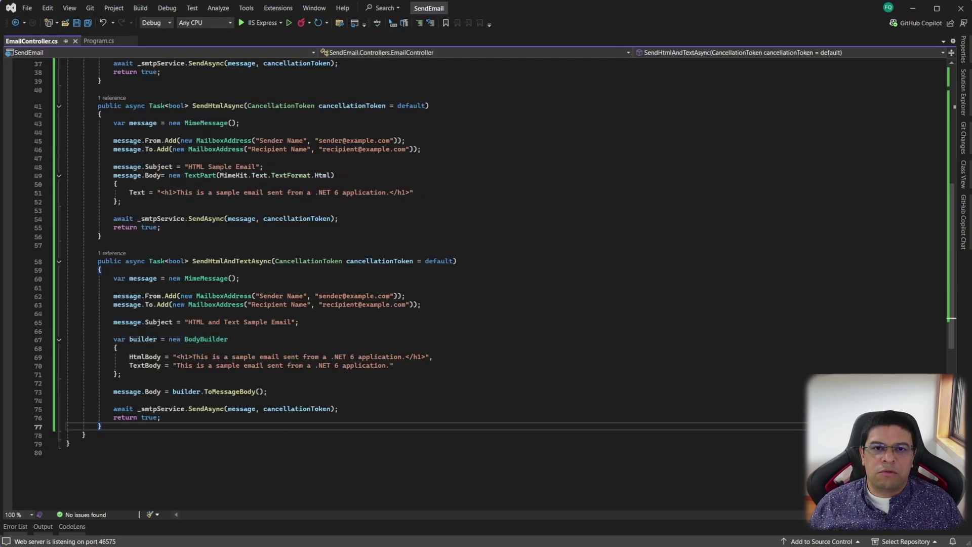
# Create the SendAttachmentAsync signature and copy the sender and recipient lines into it
pyautogui.press('Return')
pyautogui.press('Return')
pyautogui.write('public async Task<bool> SendAttachmentAsync(')
pyautogui.press('Tab')
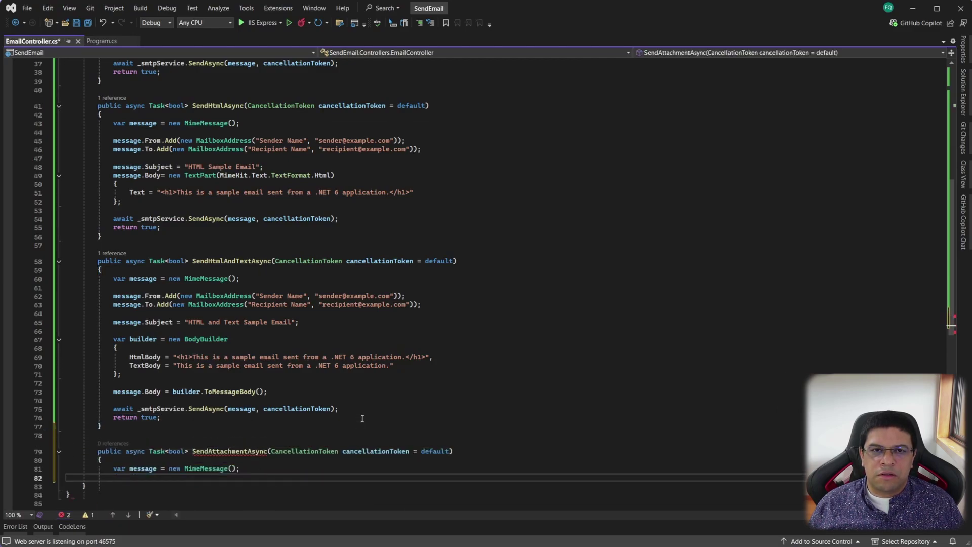
pyautogui.press('Tab')
pyautogui.hotkey('shift', 'Up')
pyautogui.hotkey('shift', 'End')
pyautogui.hotkey('ctrl', 'c')
pyautogui.click(268, 472)
pyautogui.press('Return')
pyautogui.press('Return')
pyautogui.hotkey('ctrl', 'v')
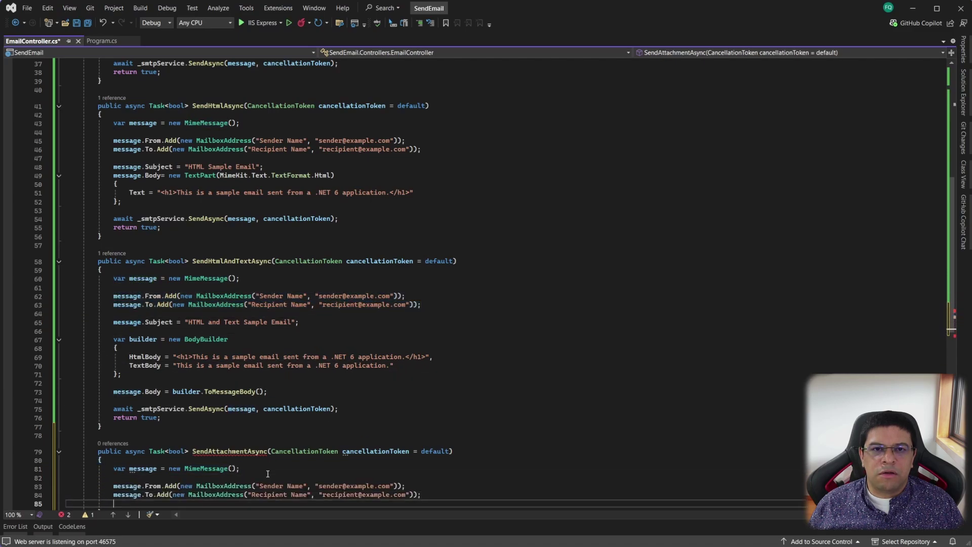
pyautogui.press('Return')
pyautogui.scroll(-4, 268, 474)
pyautogui.press('Return')
pyautogui.press('Down')
pyautogui.press('Up')
pyautogui.write('message.')
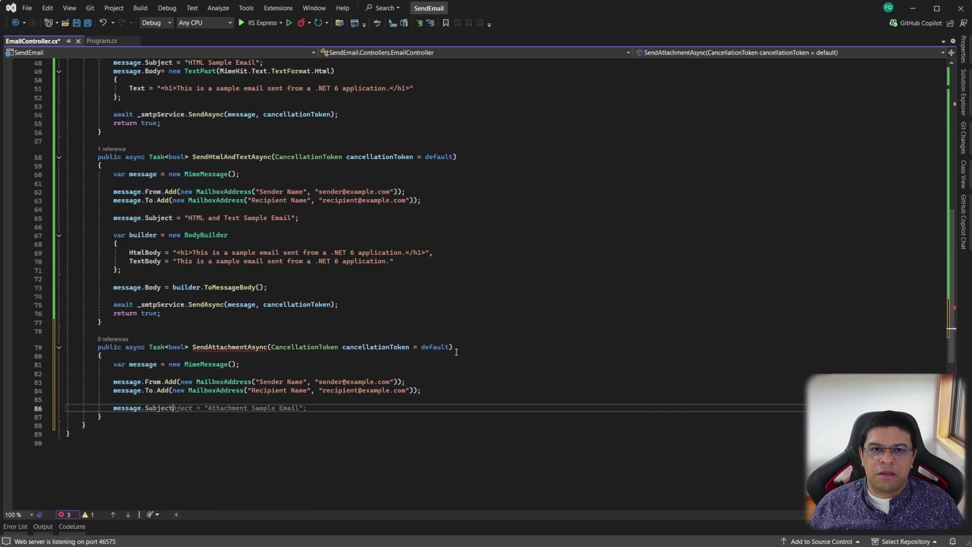
# Accept the 'Attachment Sample Email' subject, BodyBuilder, Attachments.Add sample.txt with Encoding import, body assignment, send and return
pyautogui.press('Tab')
pyautogui.press('Return')
pyautogui.press('Return')
pyautogui.write('var bui')
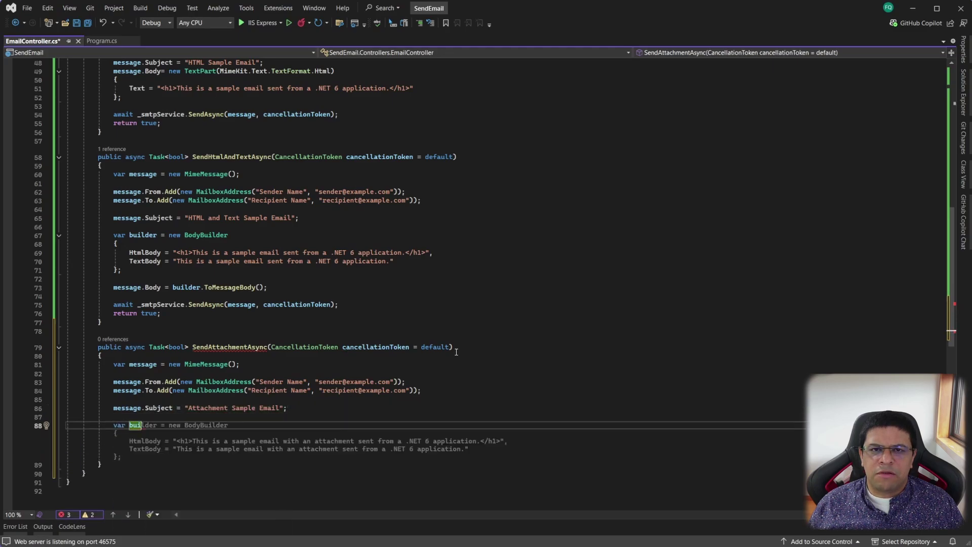
pyautogui.press('Tab')
pyautogui.press('Return')
pyautogui.write('builder.Attachments.Add(')
pyautogui.press('Tab')
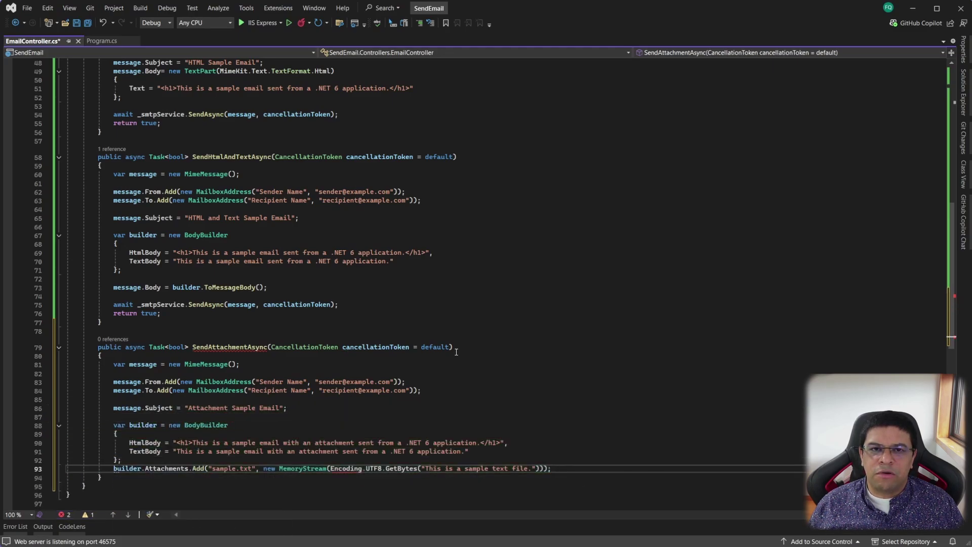
pyautogui.hotkey('ctrl', '.')
pyautogui.press('Return')
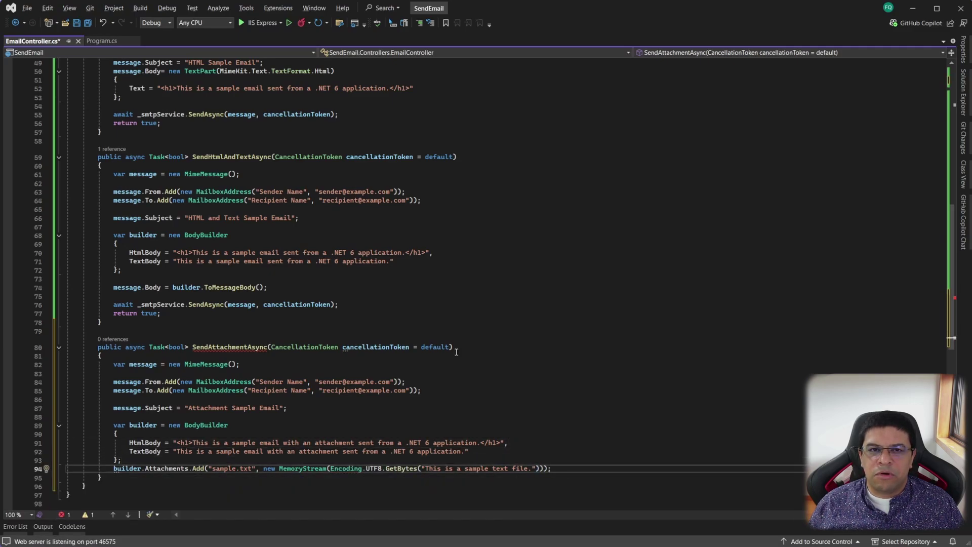
pyautogui.press('Return')
pyautogui.press('Return')
pyautogui.press('Tab')
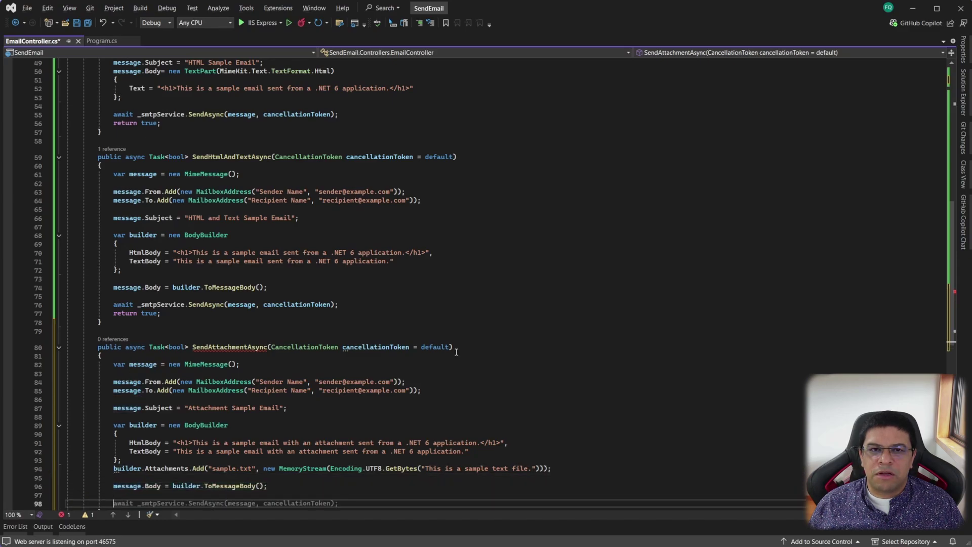
pyautogui.press('Tab')
pyautogui.scroll(-2, 455, 352)
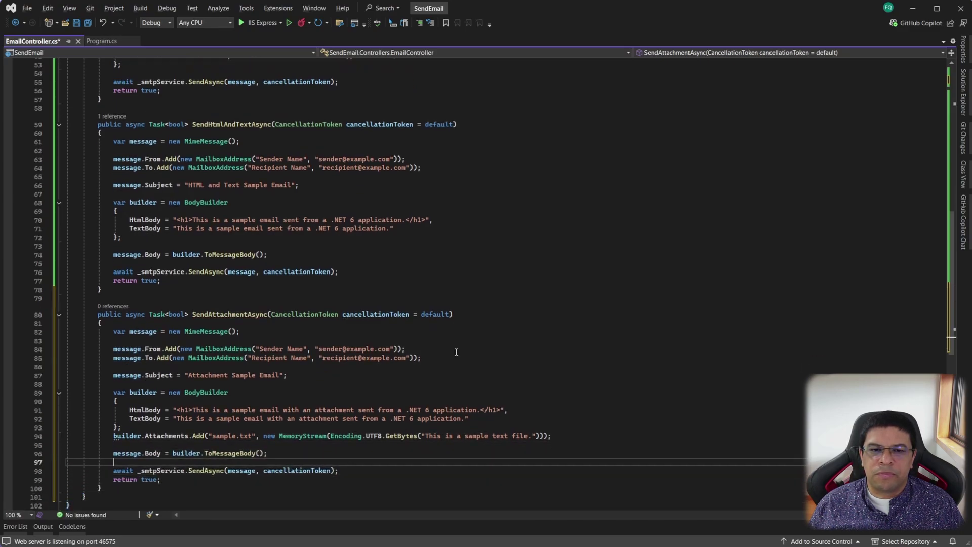
# Save, map /email/sendattachment in Program.cs and run the app with Ctrl+F5
pyautogui.hotkey('ctrl', 's')
pyautogui.click(99, 41)
pyautogui.press('Up')
pyautogui.press('Up')
pyautogui.press('Up')
pyautogui.press('Return')
pyautogui.write('app.mapG("/email/')
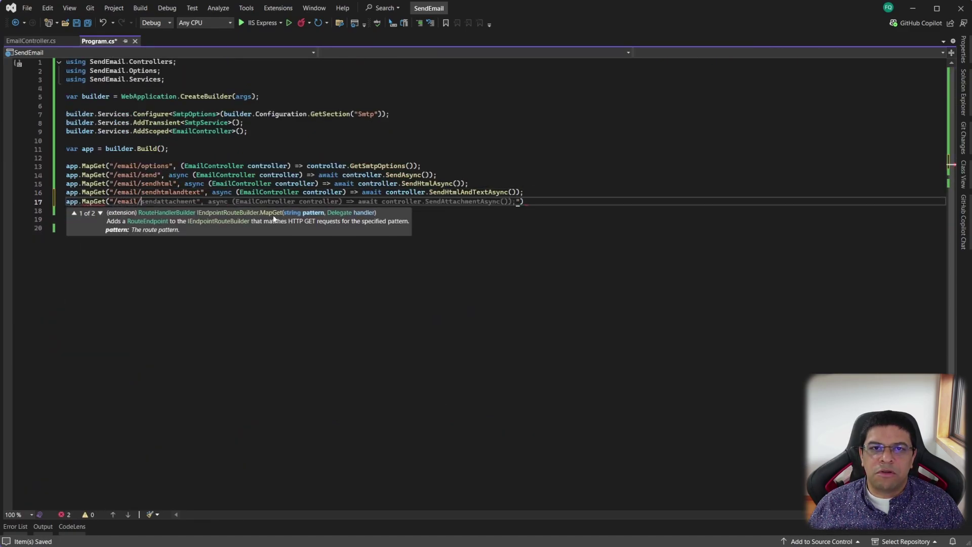
pyautogui.press('Tab')
pyautogui.hotkey('ctrl', 'F5')
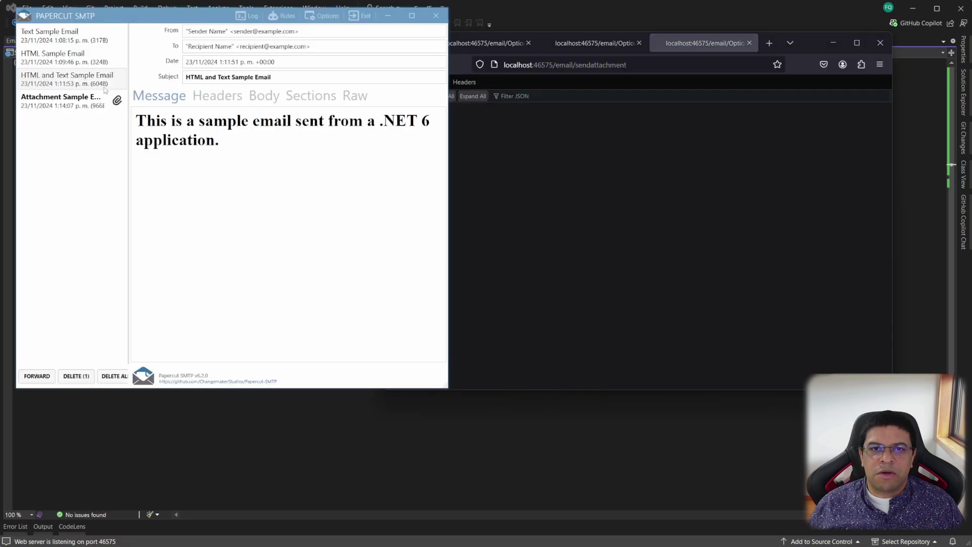
# Select the Attachment Sample Email in Papercut and check its headers, body source and Sections list
pyautogui.click(86, 102)
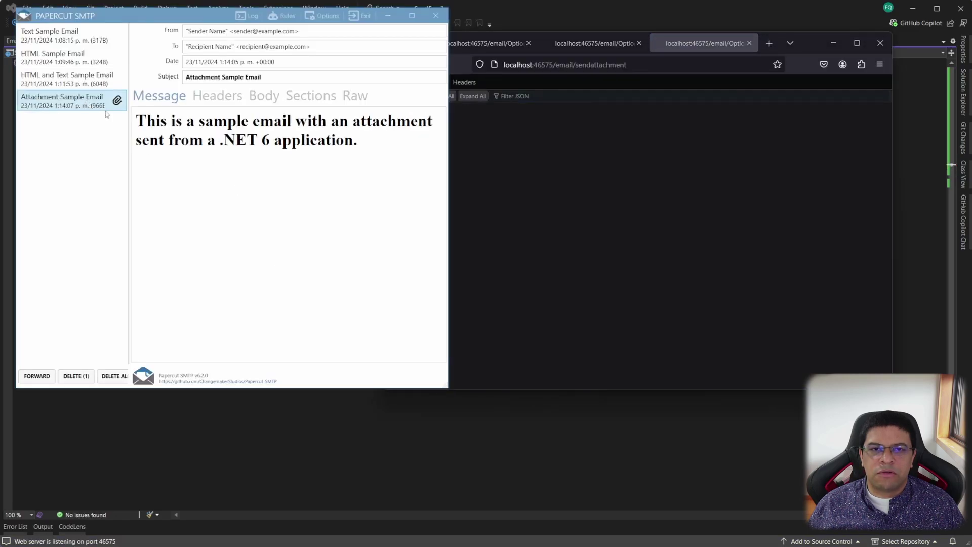
pyautogui.tripleClick(197, 130)
pyautogui.click(217, 95)
pyautogui.click(159, 95)
pyautogui.click(256, 113)
pyautogui.click(264, 95)
pyautogui.click(311, 95)
# Open the sample.txt part showing 'This is a sample text file.' and close the MIME Part Viewer
pyautogui.click(235, 153)
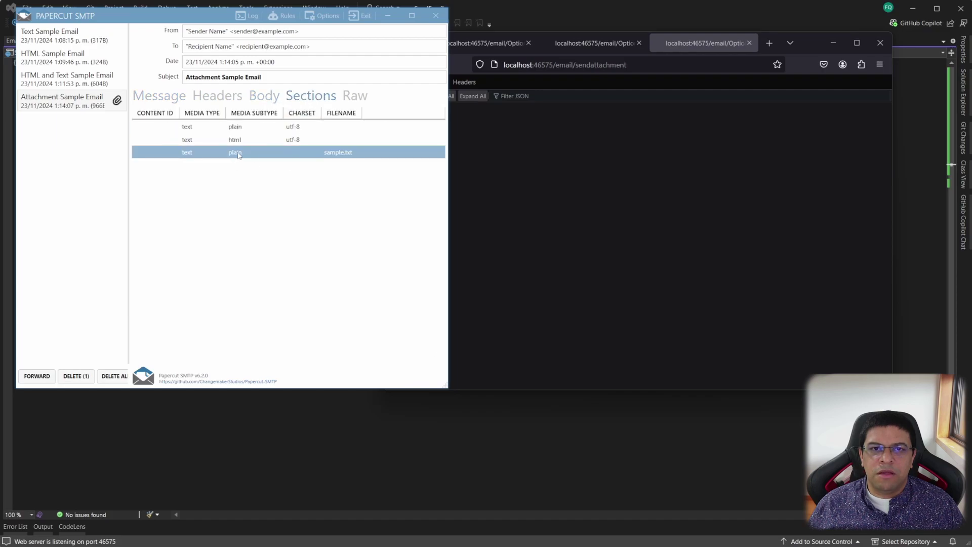
pyautogui.doubleClick(236, 153)
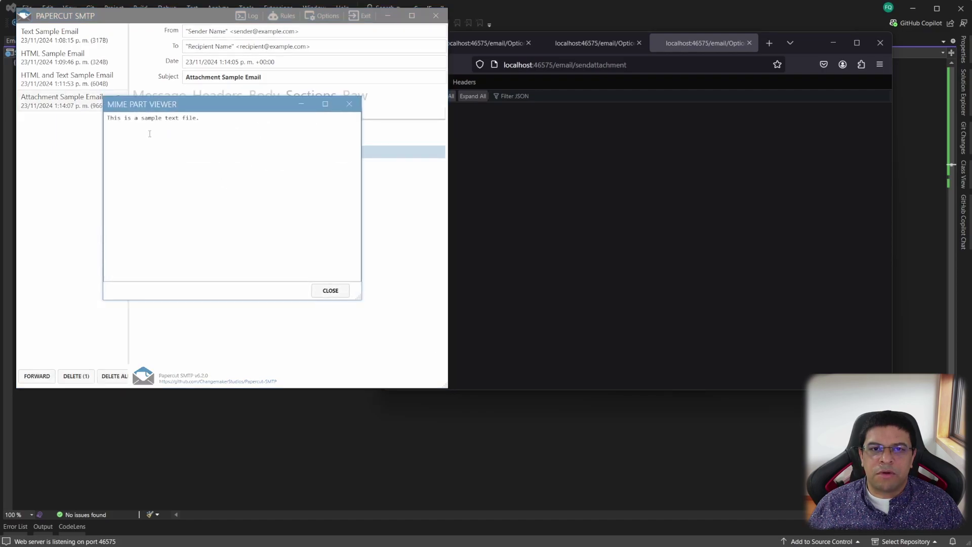
pyautogui.doubleClick(172, 118)
pyautogui.click(348, 103)
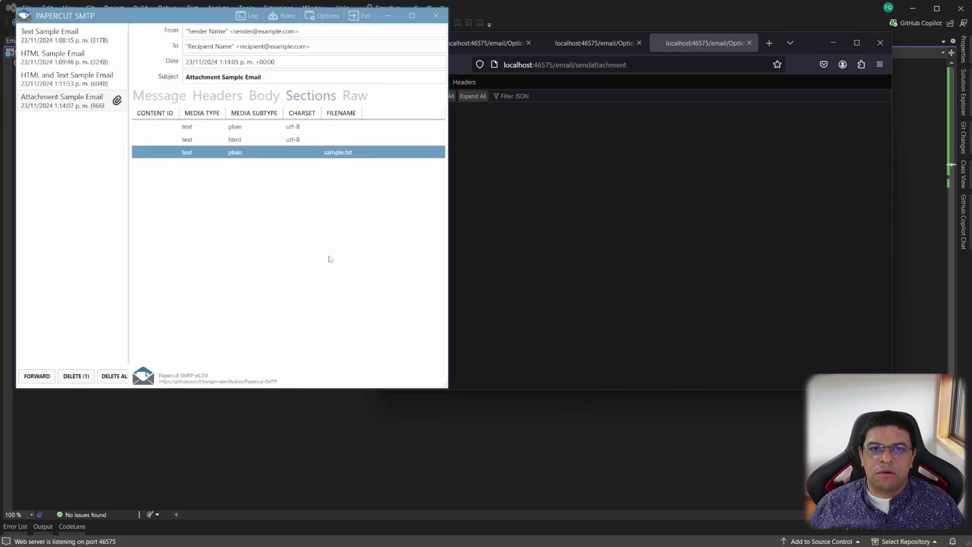
# Start SendHeadersAsync in EmailController with a new MimeMessage and the pasted From/To address lines
pyautogui.hotkey('alt', 'Tab')
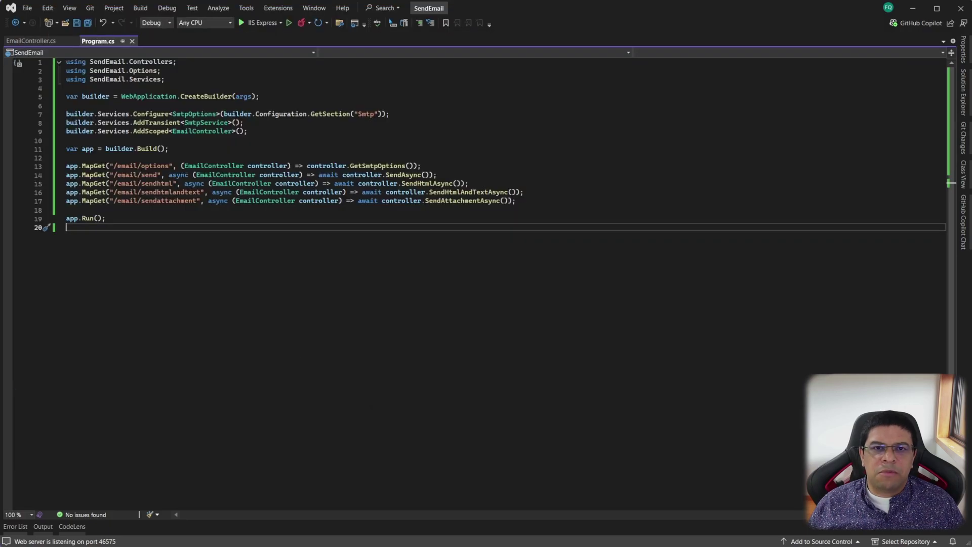
pyautogui.hotkey('ctrl', 'Tab')
pyautogui.press('Return')
pyautogui.write('public async Task<bool> SendHeadersAsync(')
pyautogui.press('Tab')
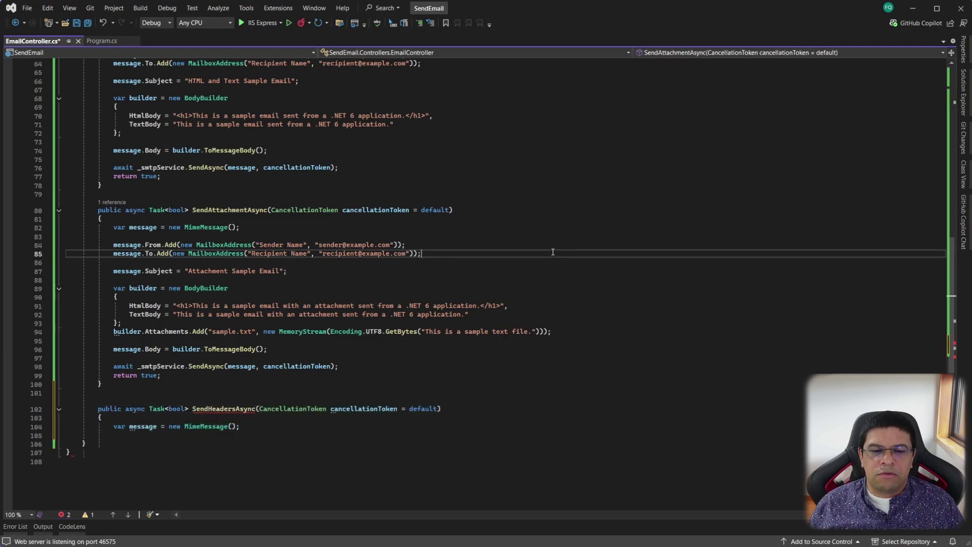
pyautogui.hotkey('ctrl', 'c')
pyautogui.click(408, 435)
pyautogui.hotkey('ctrl', 'v')
pyautogui.press('Return')
pyautogui.press('Return')
pyautogui.press('BackSpace')
pyautogui.press('BackSpace')
pyautogui.press('Up')
pyautogui.press('Up')
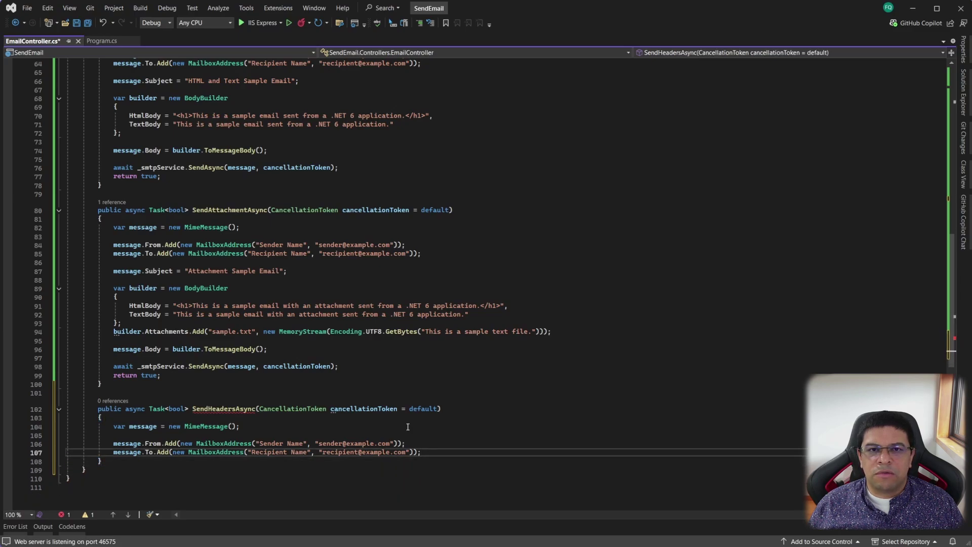
# Set the subject 'Headers Sample Email' and add a List-Unsubscribe header with its URL, then save
pyautogui.press('Return')
pyautogui.press('Return')
pyautogui.scroll(-4, 547, 315)
pyautogui.press('Tab')
pyautogui.press('Return')
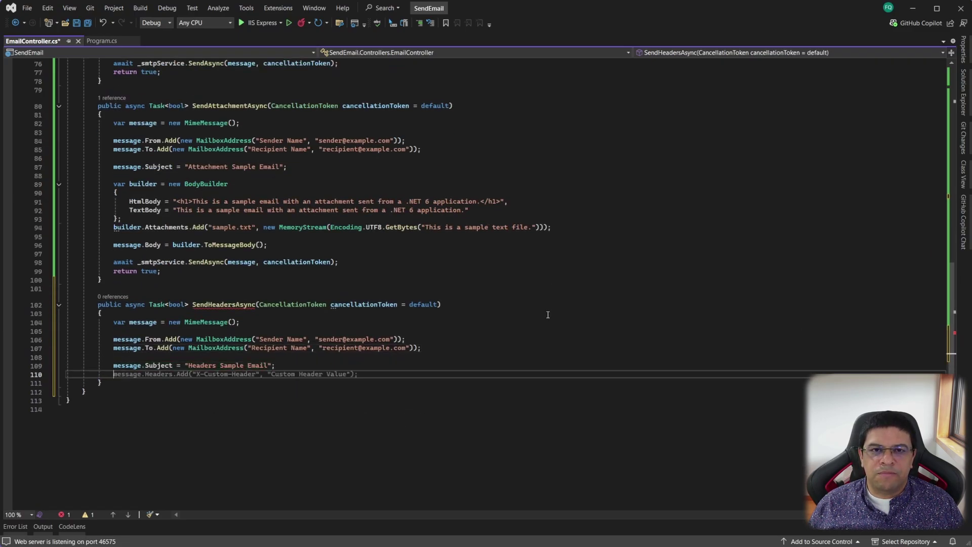
pyautogui.press('Tab')
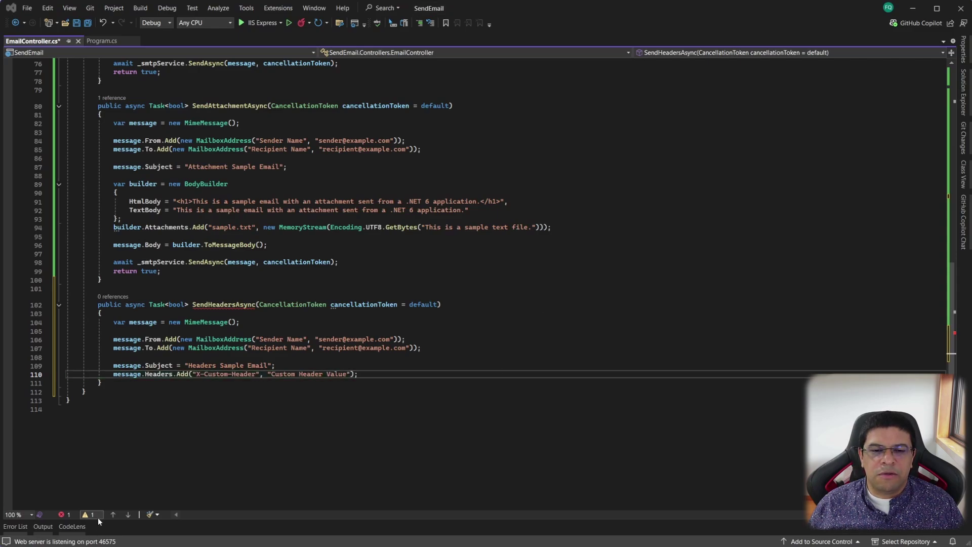
pyautogui.moveTo(178, 374)
pyautogui.moveTo(193, 374); pyautogui.dragTo(356, 374)
pyautogui.press('Delete')
pyautogui.press('Tab')
pyautogui.hotkey('ctrl', 's')
# Add the plain-text TextPart body, await SendAsync with message and token, and return true
pyautogui.press('Return')
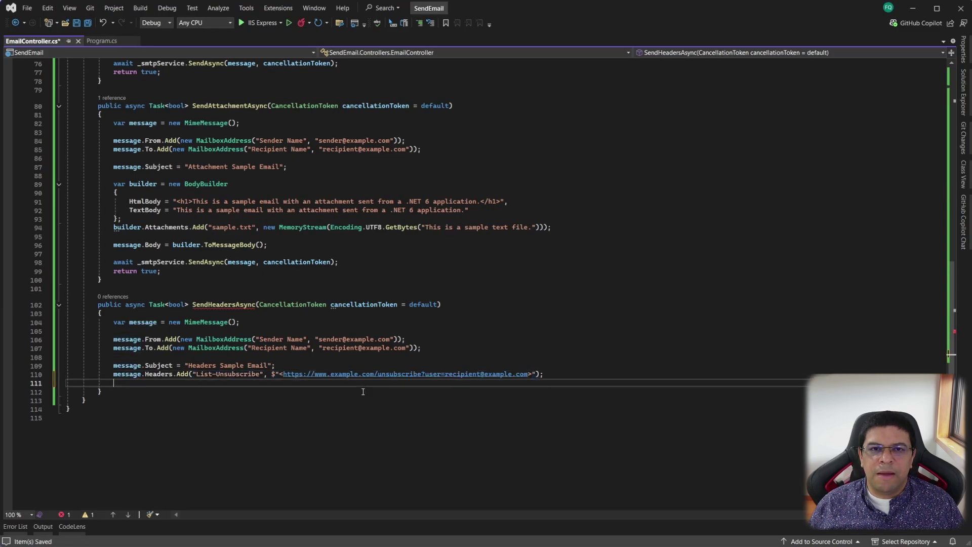
pyautogui.press('Return')
pyautogui.press('Tab')
pyautogui.press('Return')
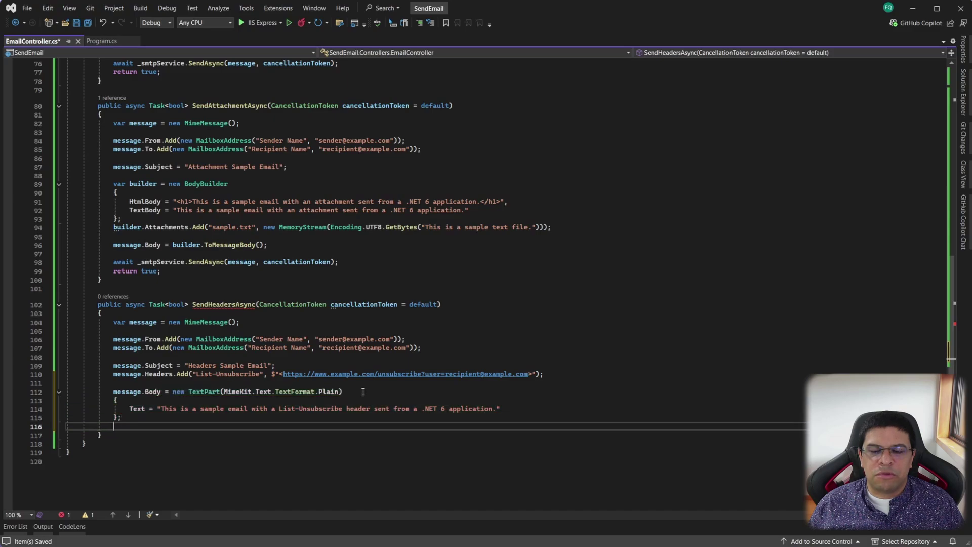
pyautogui.write('_sm')
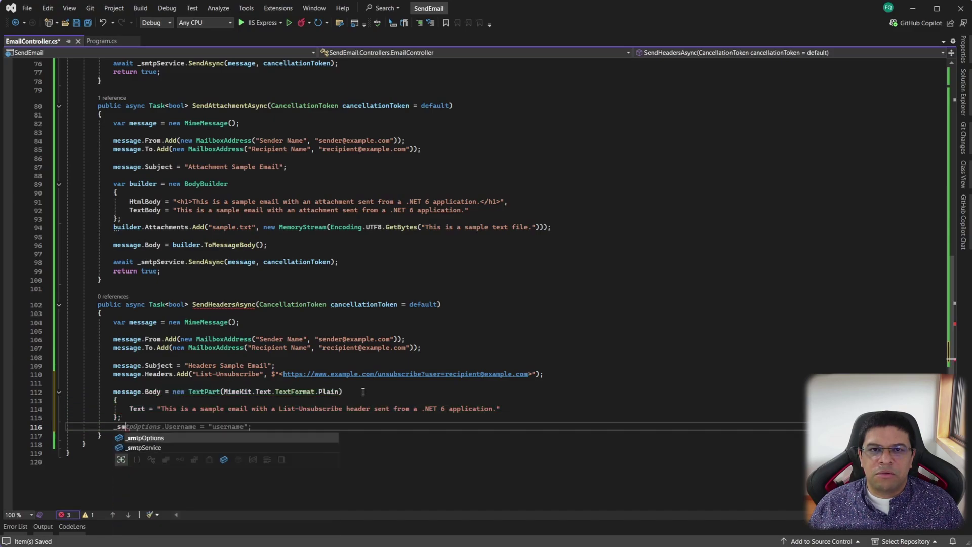
pyautogui.write('tpService.SendAsync')
pyautogui.press('Tab')
pyautogui.press('Return')
pyautogui.write('return true;')
# Review the List-Unsubscribe header name and URL in the code, then save the controller
pyautogui.press('Up')
pyautogui.press('Home')
pyautogui.write('await')
pyautogui.press('End')
pyautogui.press('Up')
pyautogui.press('Up')
pyautogui.press('Up')
pyautogui.press('Up')
pyautogui.press('Up')
pyautogui.press('Up')
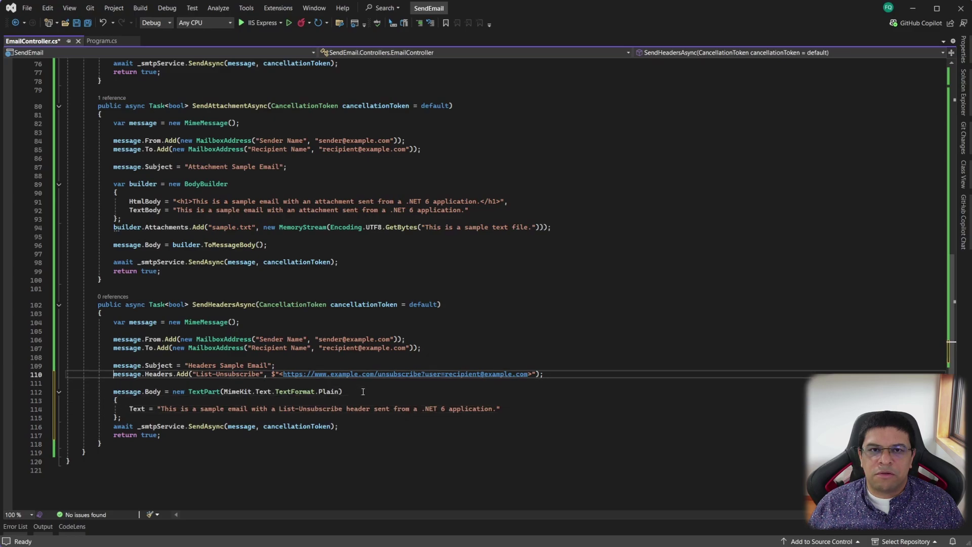
pyautogui.hotkey('ctrl', 'Right')
pyautogui.hotkey('ctrl', 'Right')
pyautogui.hotkey('ctrl', 'Right')
pyautogui.hotkey('ctrl', 'Right')
pyautogui.hotkey('ctrl', 'Right')
pyautogui.hotkey('ctrl', 'shift', 'Right')
pyautogui.hotkey('ctrl', 'shift', 'Right')
pyautogui.hotkey('ctrl', 'shift', 'Right')
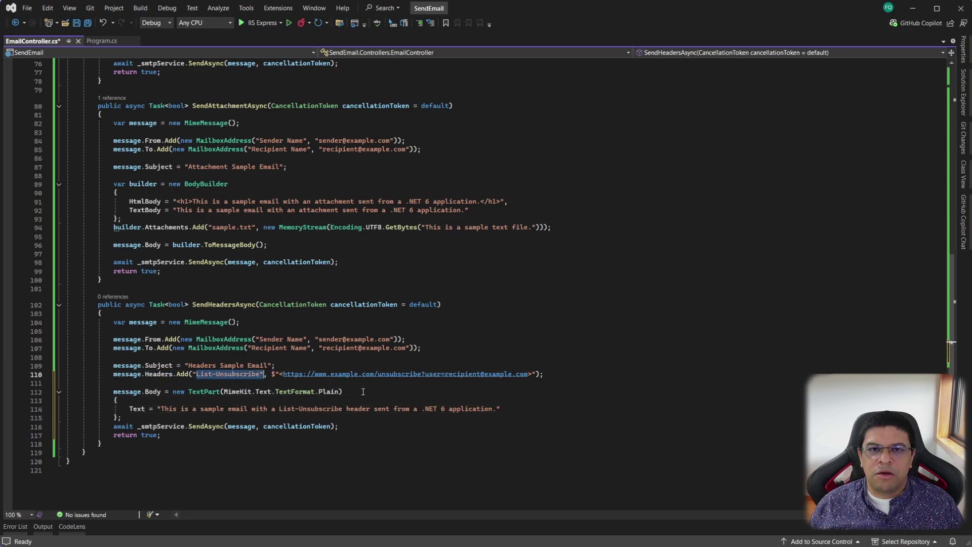
pyautogui.hotkey('shift', 'Left')
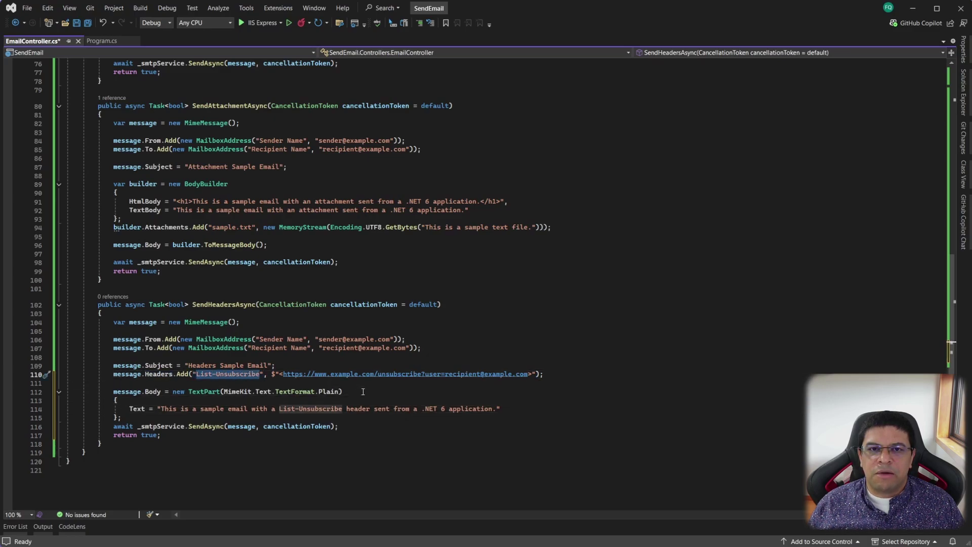
pyautogui.press('Right')
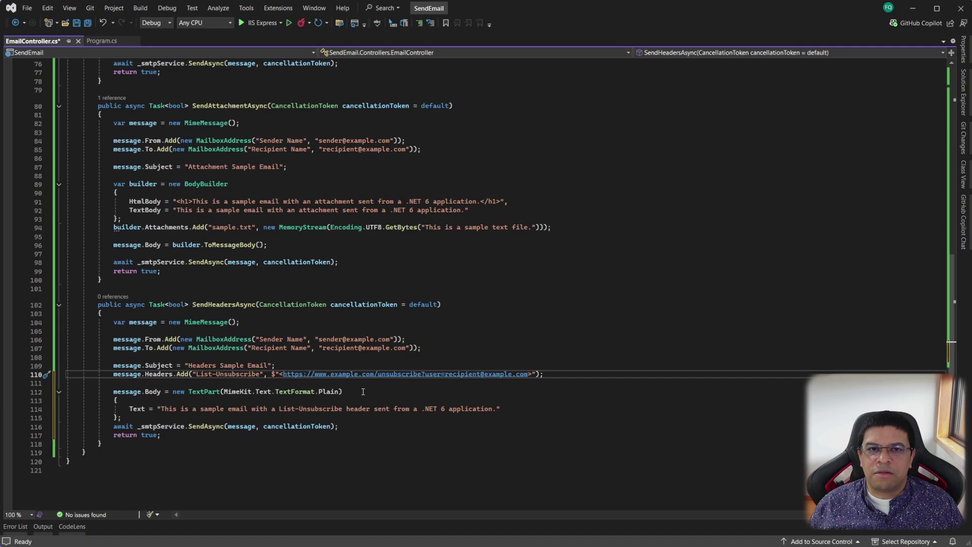
pyautogui.press('Up')
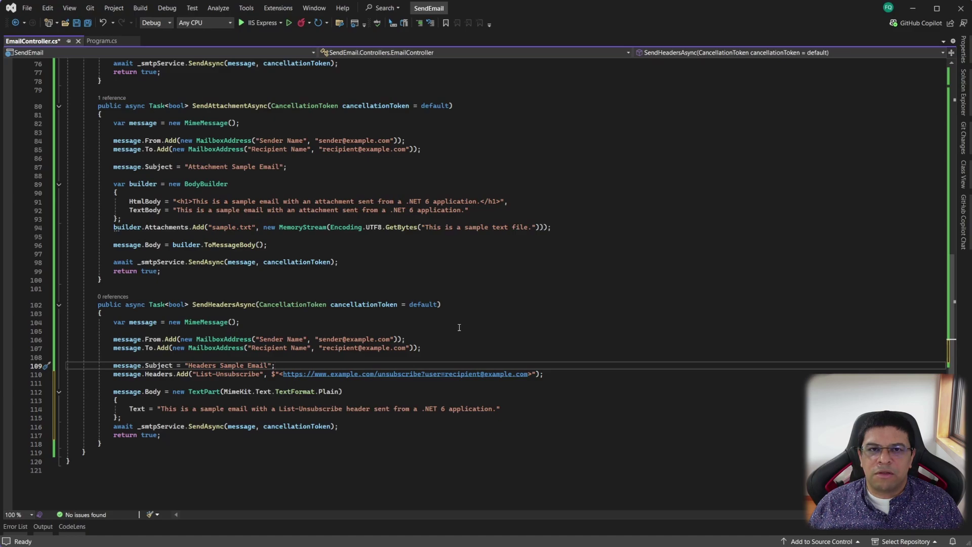
pyautogui.press('Down')
pyautogui.hotkey('ctrl', 'shift', 'Right')
pyautogui.hotkey('ctrl', 'shift', 'Right')
pyautogui.hotkey('ctrl', 'shift', 'Right')
pyautogui.hotkey('ctrl', 'shift', 'Right')
pyautogui.hotkey('ctrl', 'shift', 'Right')
pyautogui.hotkey('ctrl', 'shift', 'Right')
pyautogui.hotkey('ctrl', 'shift', 'Right')
pyautogui.hotkey('ctrl', 'shift', 'Right')
pyautogui.hotkey('ctrl', 'shift', 'Right')
pyautogui.hotkey('ctrl', 'shift', 'Right')
pyautogui.hotkey('ctrl', 'shift', 'Right')
pyautogui.hotkey('ctrl', 'shift', 'Right')
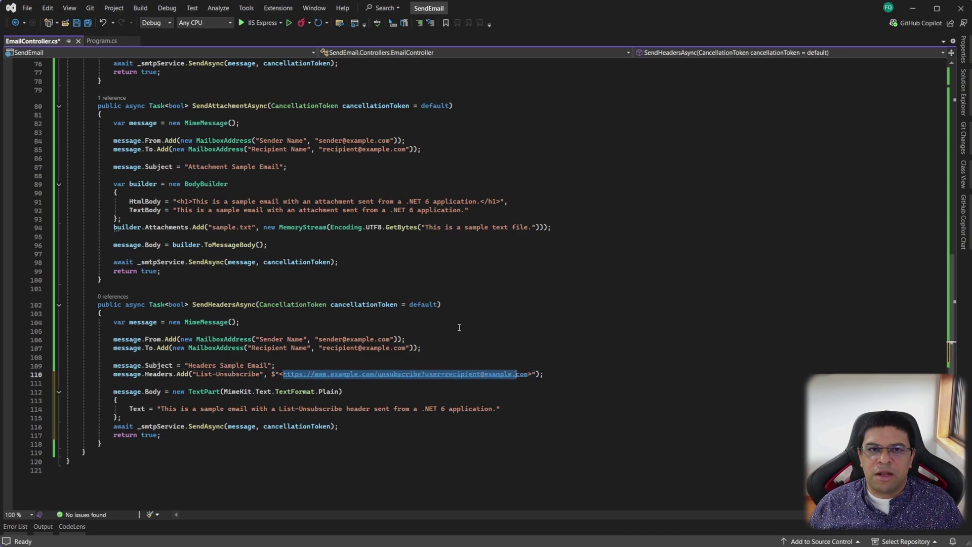
pyautogui.press('Left')
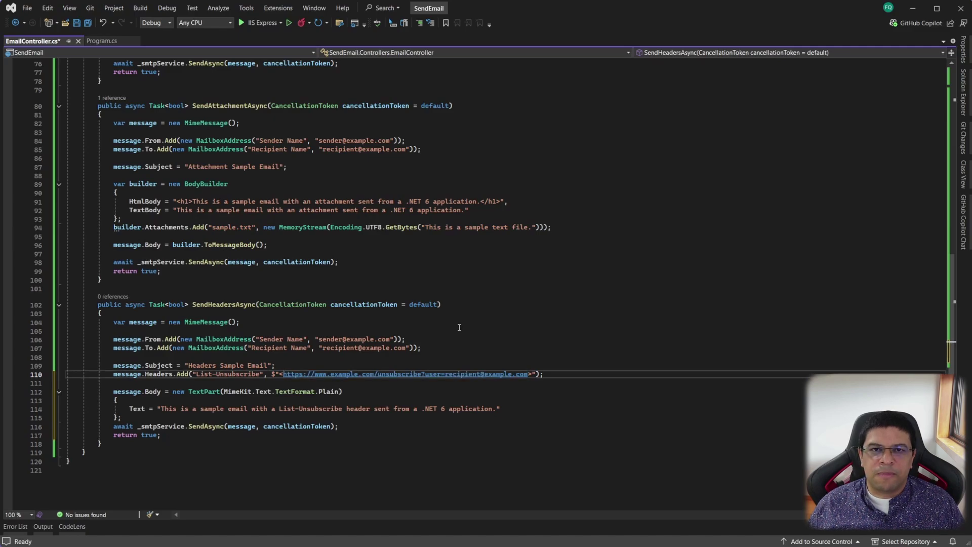
pyautogui.hotkey('ctrl', 's')
# Map /email/sendheaders to SendHeadersAsync in Program.cs and run the app with Ctrl+F5
pyautogui.hotkey('ctrl', 'Tab')
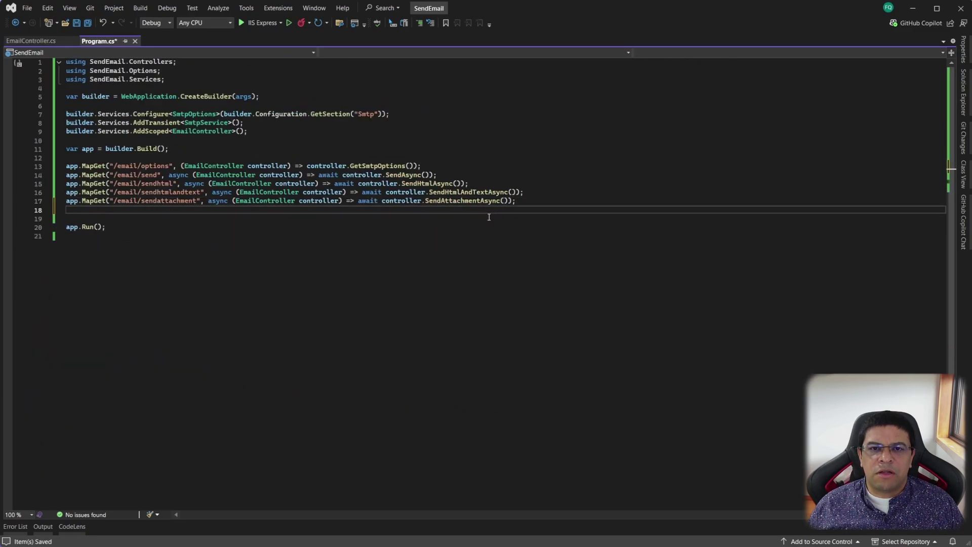
pyautogui.write('app.MapGet(')
pyautogui.press('Tab')
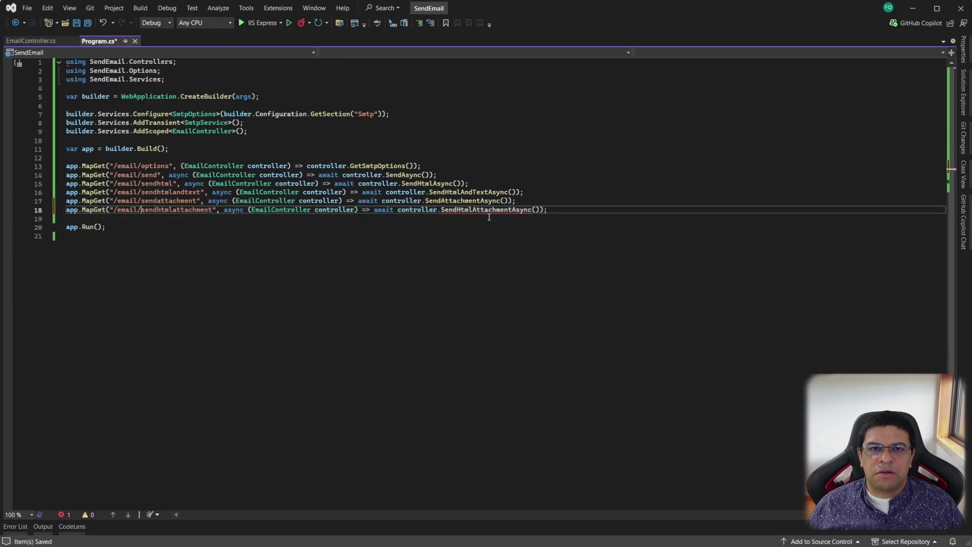
pyautogui.hotkey('ctrl', 'shift', 'Right')
pyautogui.write('sendheaders')
pyautogui.hotkey('ctrl', 'Right')
pyautogui.hotkey('ctrl', 'Right')
pyautogui.hotkey('ctrl', 'Right')
pyautogui.hotkey('ctrl', 'shift', 'Right')
pyautogui.write('sende')
pyautogui.press('Tab')
pyautogui.hotkey('ctrl', 'F5')
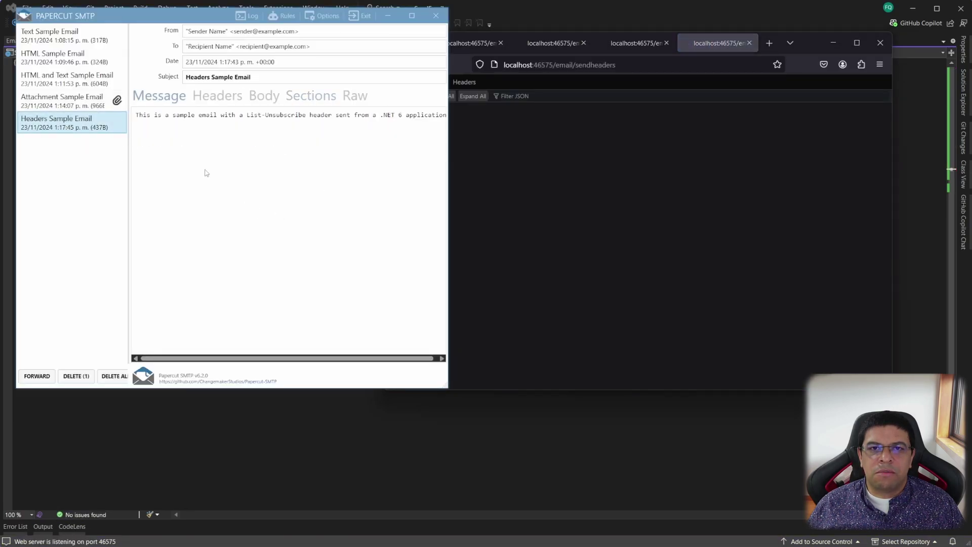
# Inspect the Headers Sample Email's raw headers in Papercut, confirming the List-Unsubscribe line versus the Attachment email
pyautogui.click(217, 96)
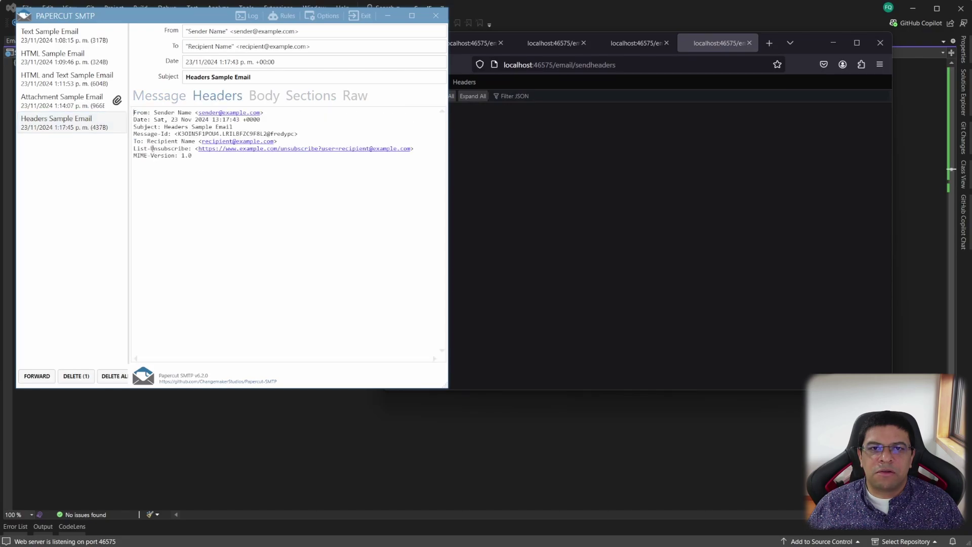
pyautogui.tripleClick(151, 149)
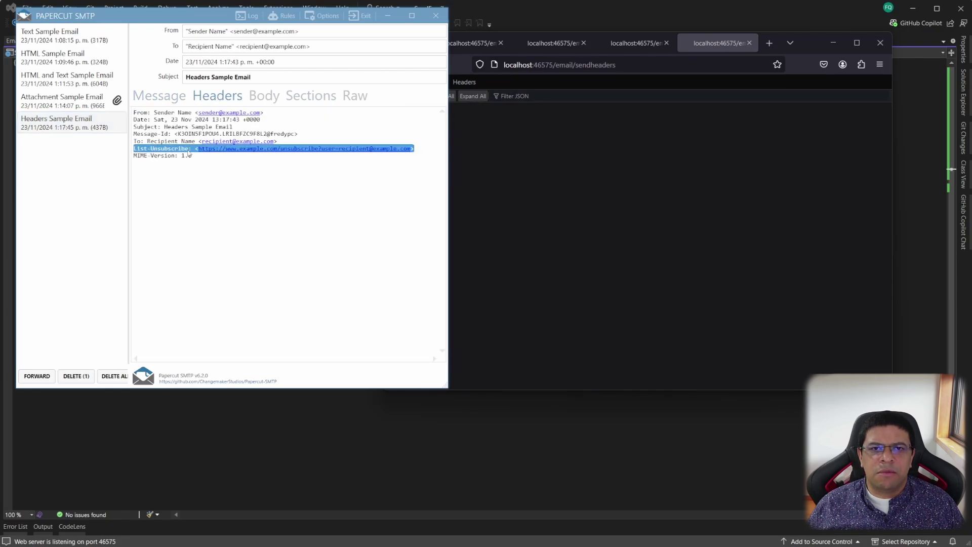
pyautogui.click(190, 154)
pyautogui.click(64, 101)
pyautogui.click(216, 96)
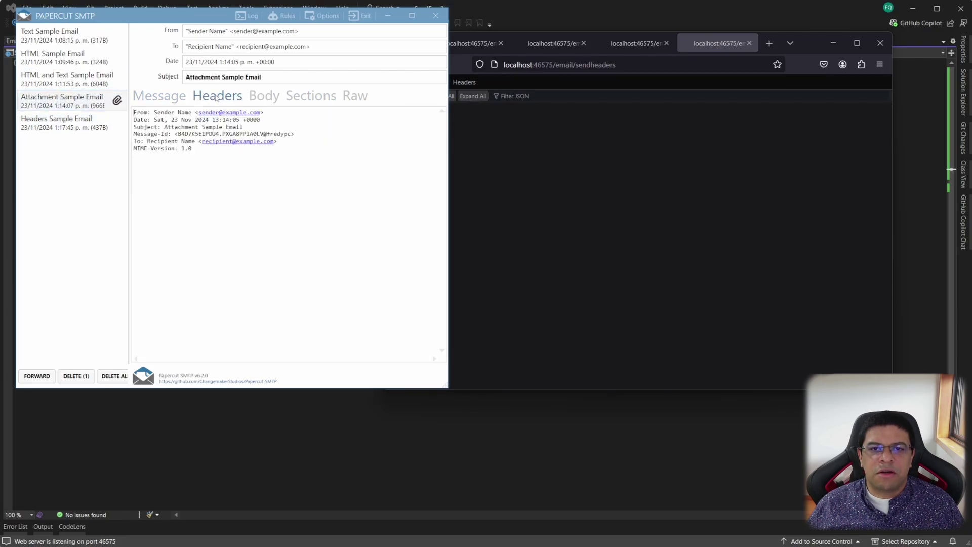
pyautogui.click(57, 121)
pyautogui.click(217, 95)
pyautogui.tripleClick(177, 151)
pyautogui.click(299, 201)
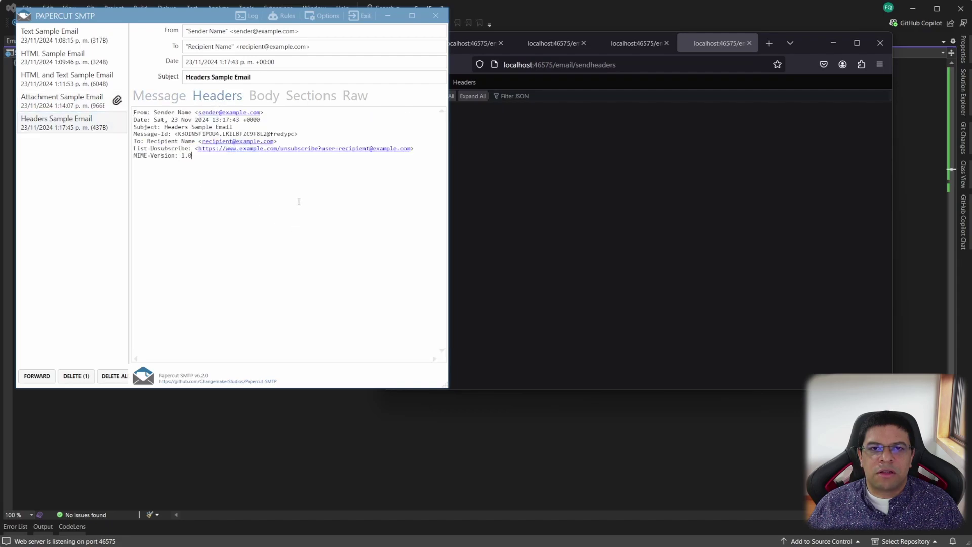
# Return to Visual Studio's EmailController.cs with the caret after SendHeadersAsync
pyautogui.click(343, 443)
pyautogui.click(30, 40)
pyautogui.click(532, 435)
# Add SendCalendarAsync with a MimeMessage, From/To lines and the subject 'Calendar Sample Email'
pyautogui.press('Down')
pyautogui.press('Return')
pyautogui.press('Return')
pyautogui.write('public async Task<bool> ')
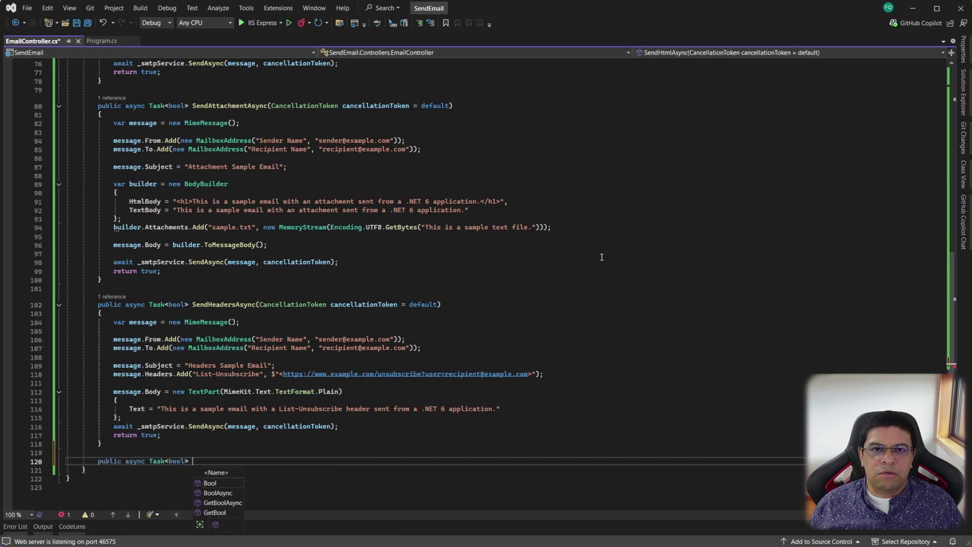
pyautogui.write('Send')
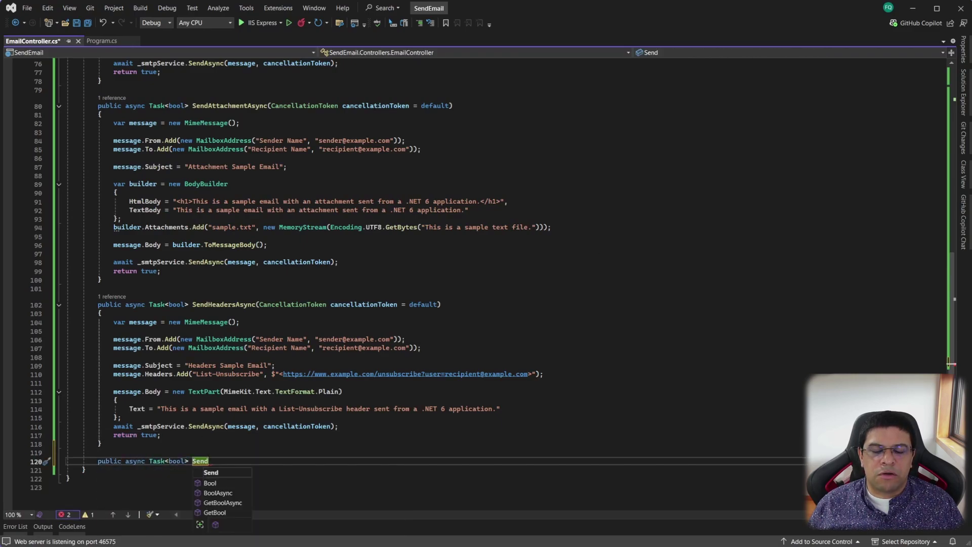
pyautogui.write('CalendarAsync(CancellationToken cancellationToken = default')
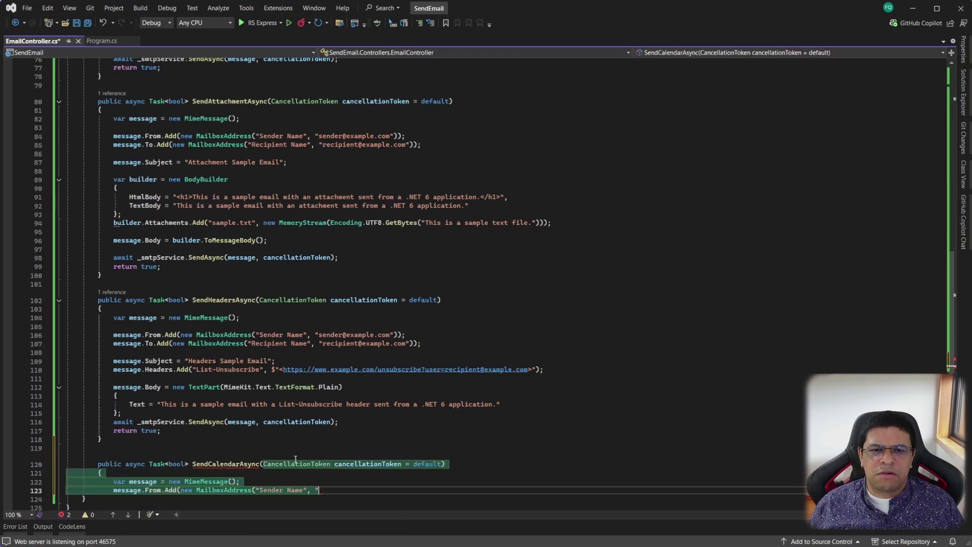
pyautogui.press('Tab')
pyautogui.moveTo(114, 318); pyautogui.dragTo(421, 344)
pyautogui.hotkey('ctrl', 'c')
pyautogui.click(228, 481)
pyautogui.hotkey('ctrl', 'v')
pyautogui.scroll(-6, 461, 395)
pyautogui.press('Return')
pyautogui.press('Return')
pyautogui.press('Tab')
pyautogui.press('Return')
pyautogui.scroll(3, 435, 449)
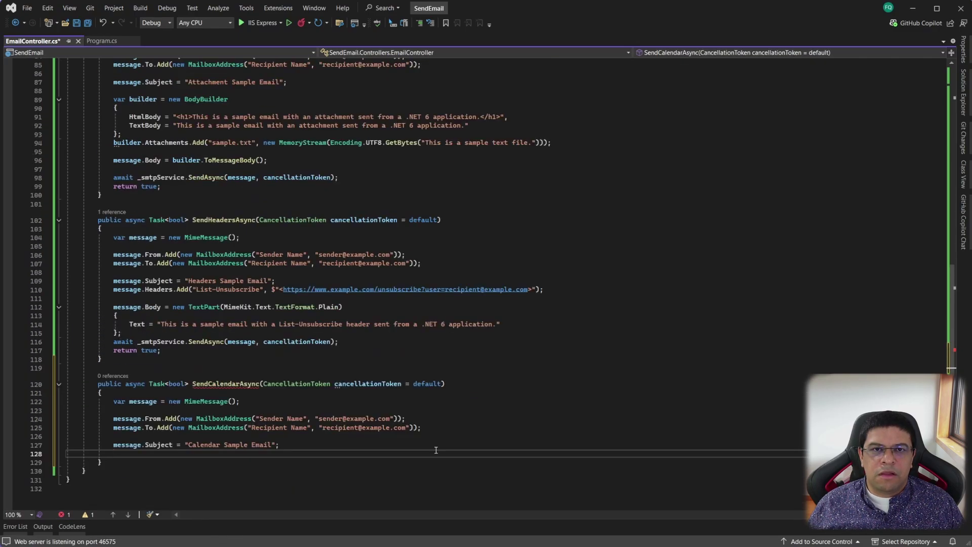
pyautogui.click(963, 91)
# Install the Ical.Net package (with NodaTime) via Manage NuGet Packages and close the NuGet tab
pyautogui.rightClick(851, 86)
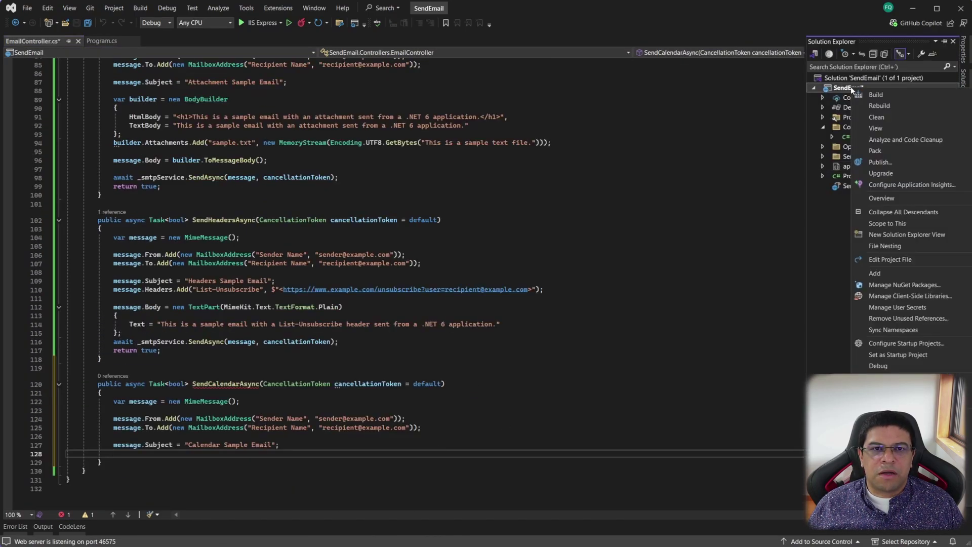
pyautogui.click(894, 284)
pyautogui.click(47, 76)
pyautogui.write('Ical')
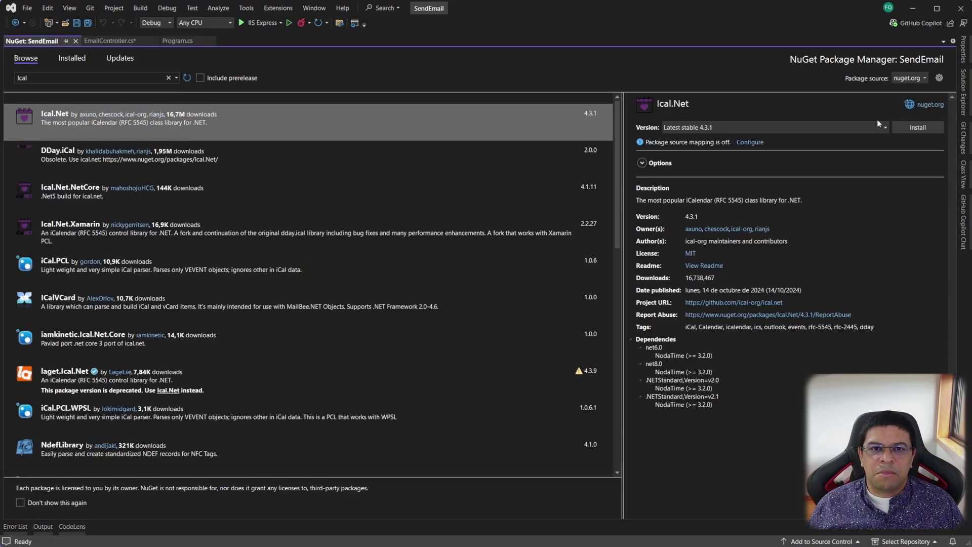
pyautogui.click(916, 127)
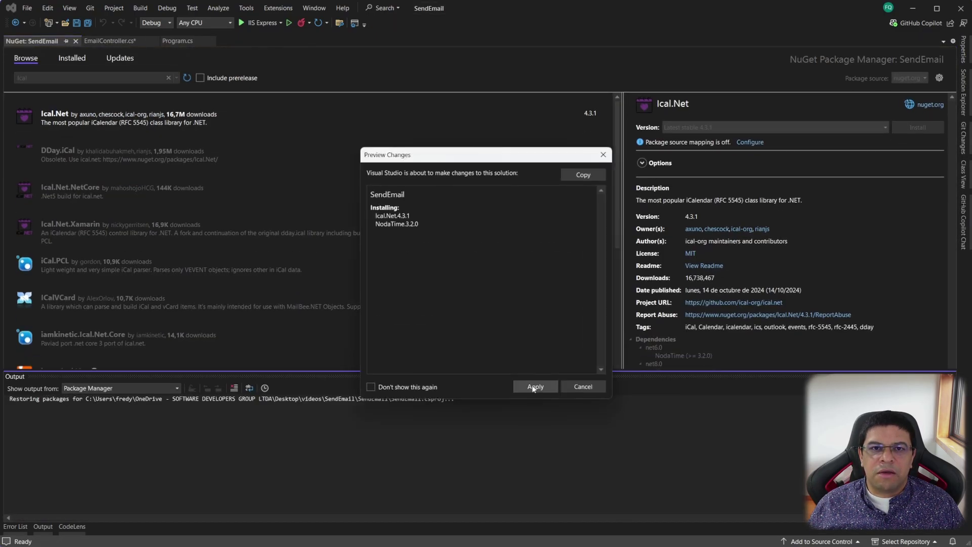
pyautogui.click(535, 387)
pyautogui.middleClick(33, 43)
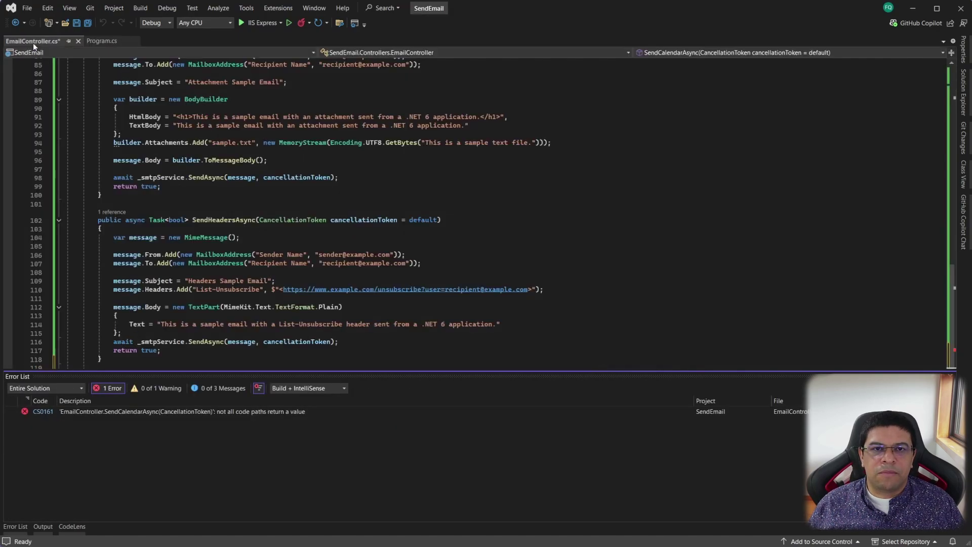
pyautogui.click(33, 43)
pyautogui.hotkey('ctrl', 's')
pyautogui.press('Down')
pyautogui.press('Return')
pyautogui.press('Return')
pyautogui.hotkey('ctrl', 'v')
pyautogui.scroll(-3, 362, 400)
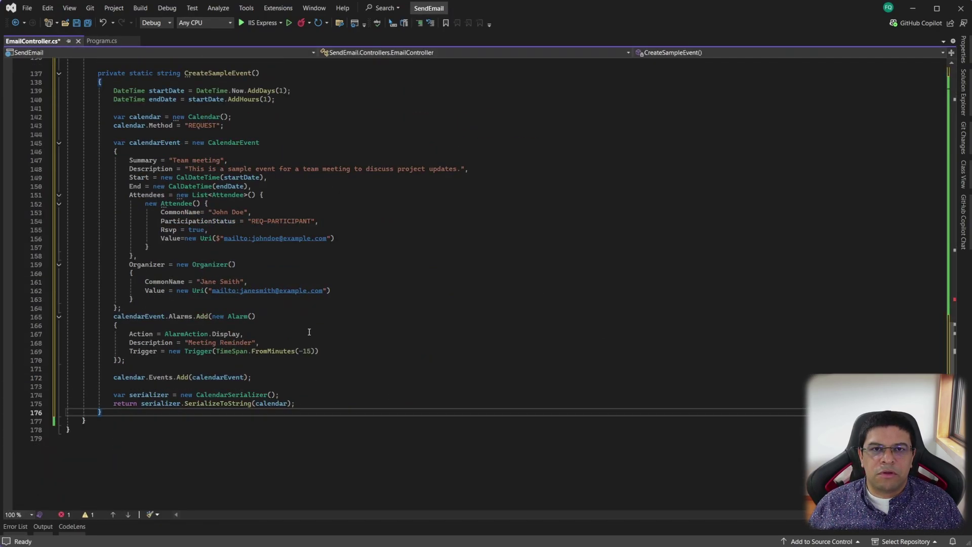
pyautogui.click(306, 81)
pyautogui.press('Down')
pyautogui.press('Down')
pyautogui.press('Down')
pyautogui.scroll(3, 292, 159)
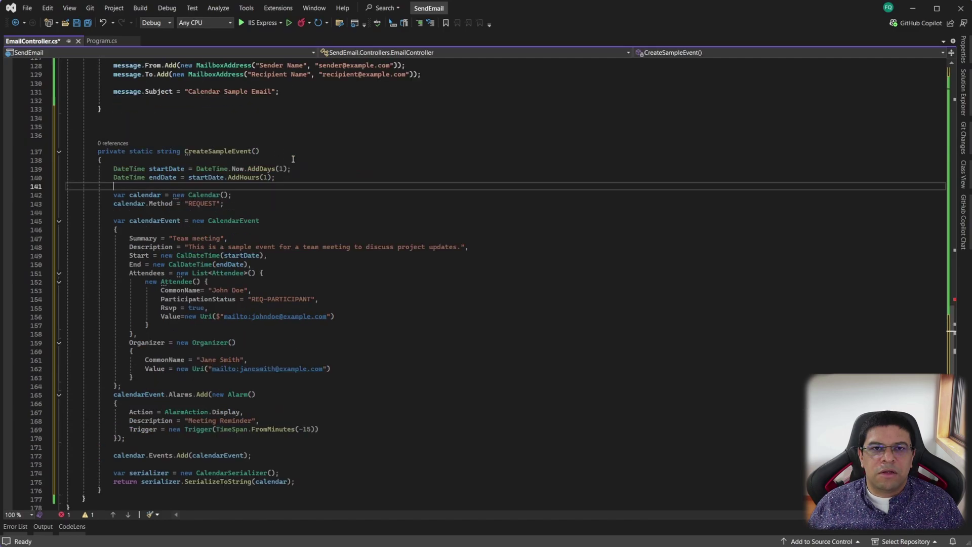
pyautogui.click(180, 168)
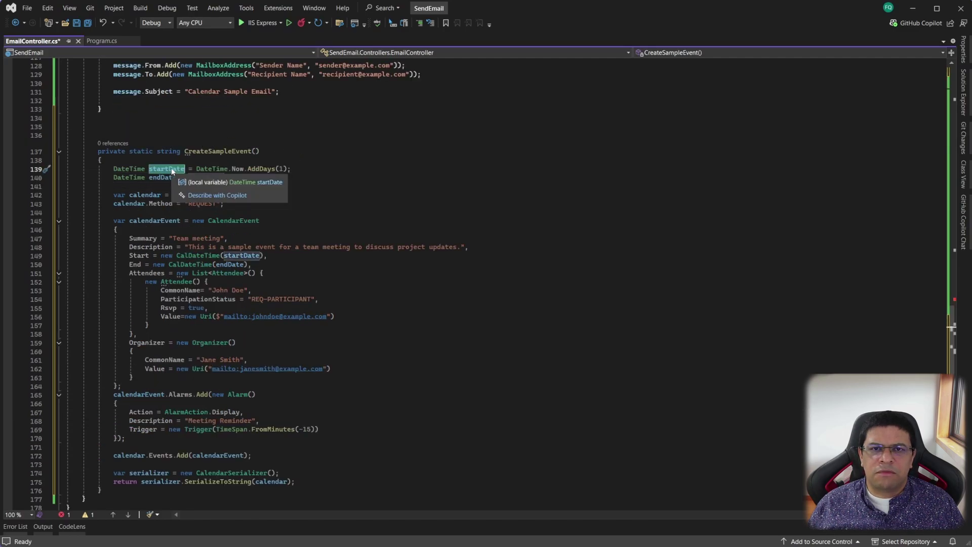
pyautogui.click(170, 177)
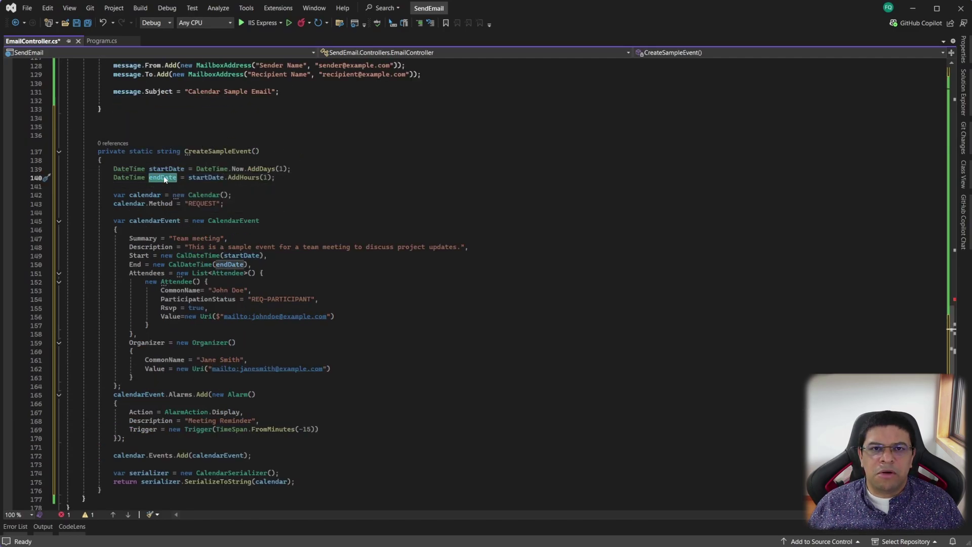
pyautogui.click(250, 248)
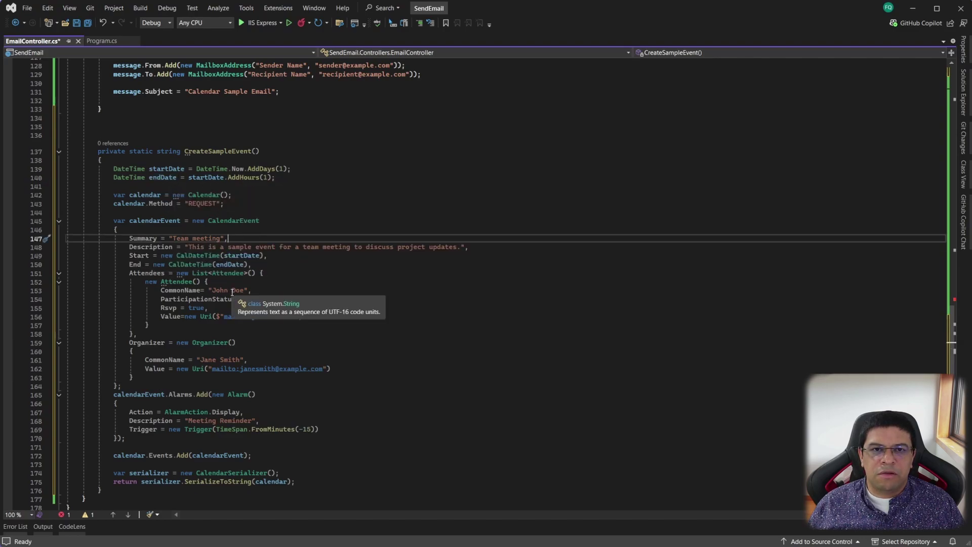
pyautogui.doubleClick(198, 298)
pyautogui.doubleClick(164, 360)
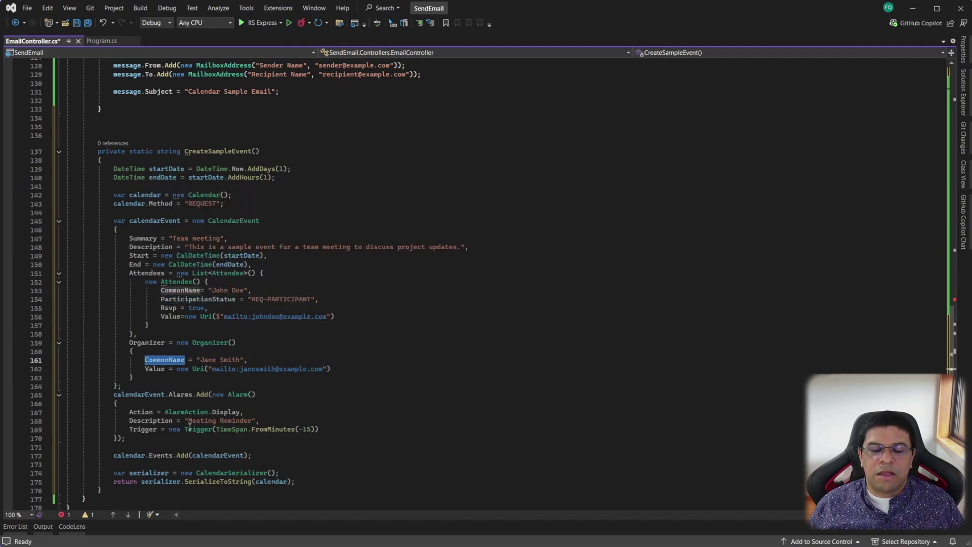
pyautogui.doubleClick(152, 420)
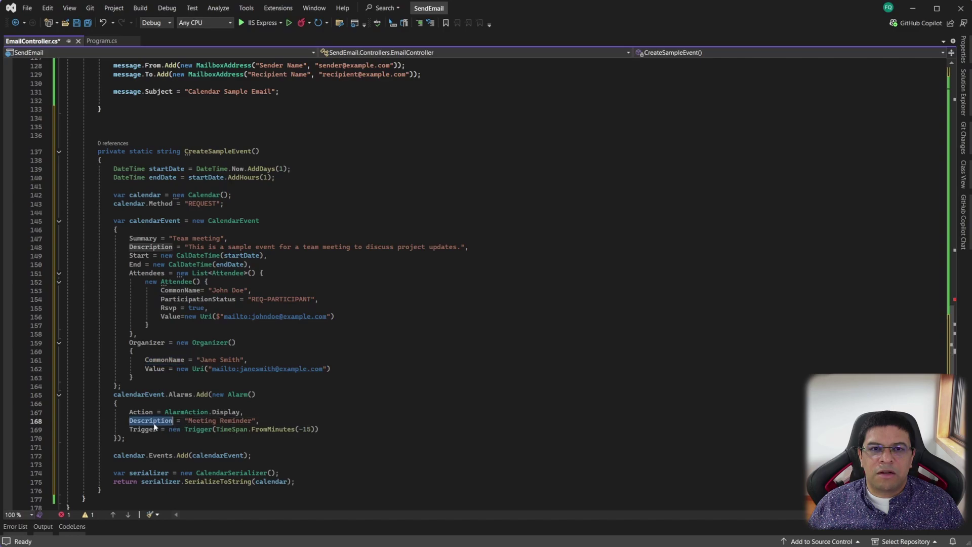
pyautogui.doubleClick(225, 412)
pyautogui.click(269, 419)
pyautogui.click(282, 424)
pyautogui.click(347, 428)
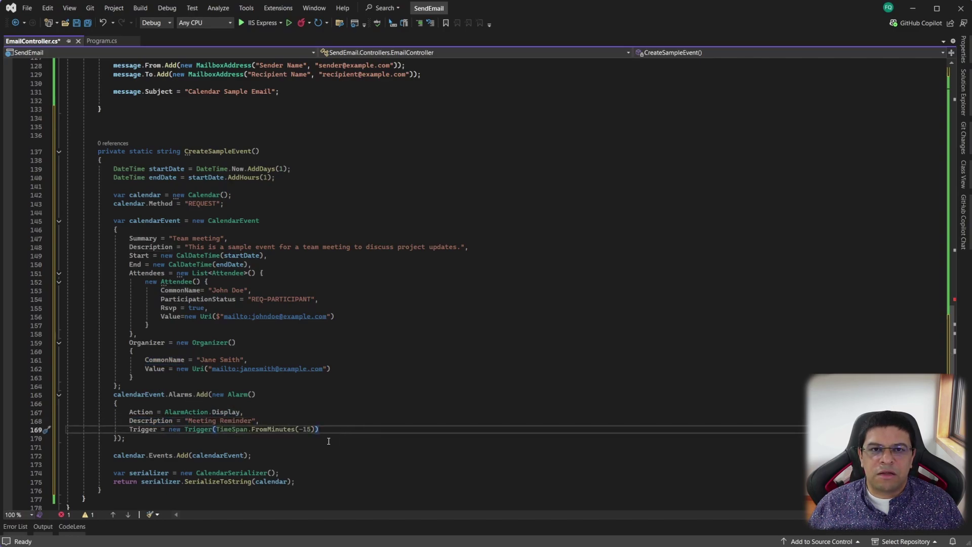
pyautogui.click(328, 441)
pyautogui.press('Down')
pyautogui.press('Down')
pyautogui.press('Down')
pyautogui.scroll(5, 337, 427)
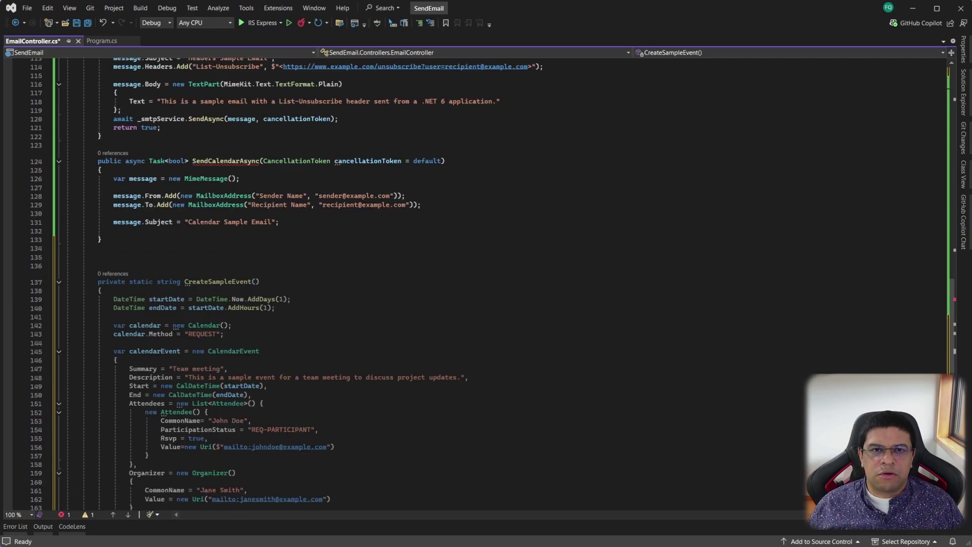
# Build a Multipart("mixed") in SendCalendarAsync with plain-text and HTML heading parts
pyautogui.click(391, 236)
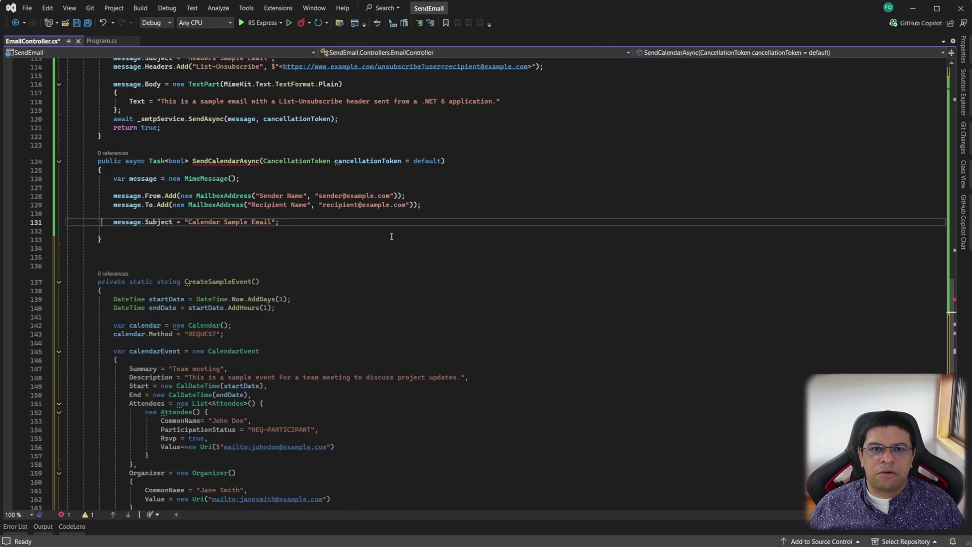
pyautogui.press('Return')
pyautogui.write('var bui')
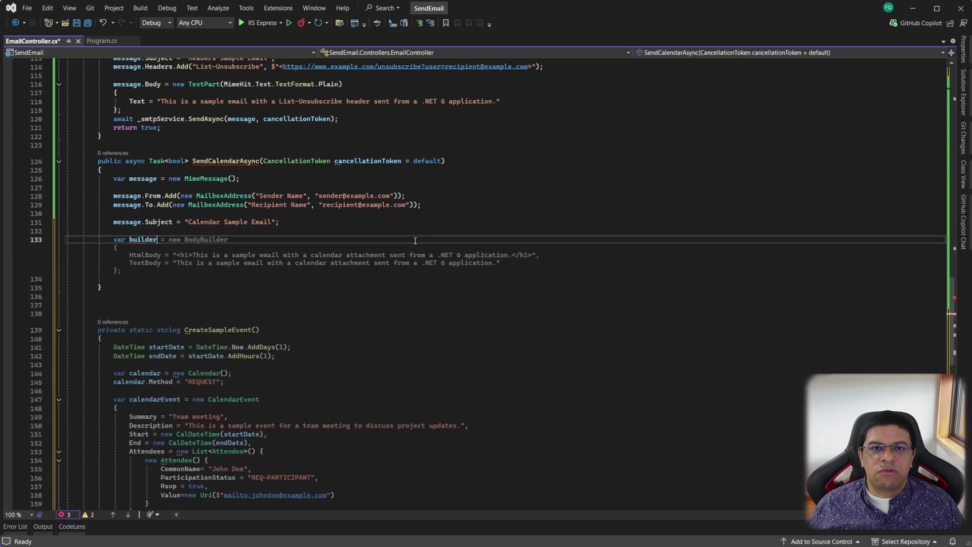
pyautogui.write('lder = new Mul')
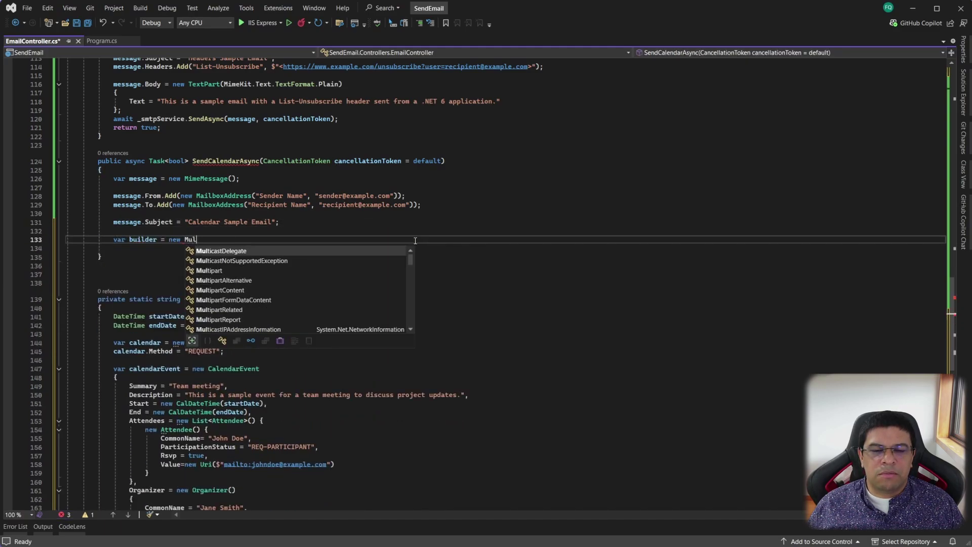
pyautogui.write('tipart')
pyautogui.press('Tab')
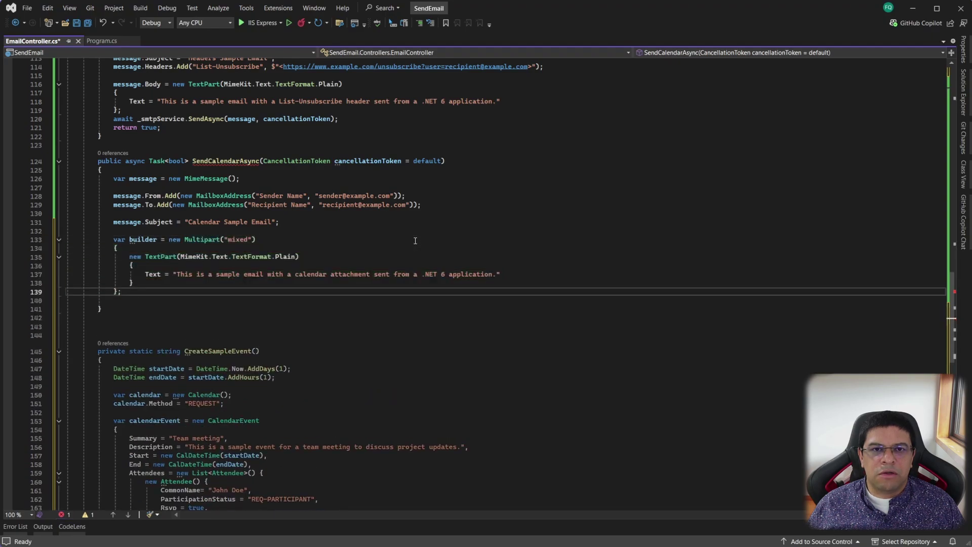
pyautogui.hotkey('shift', 'Up')
pyautogui.hotkey('shift', 'Up')
pyautogui.hotkey('shift', 'Up')
pyautogui.press('Delete')
pyautogui.press('Down')
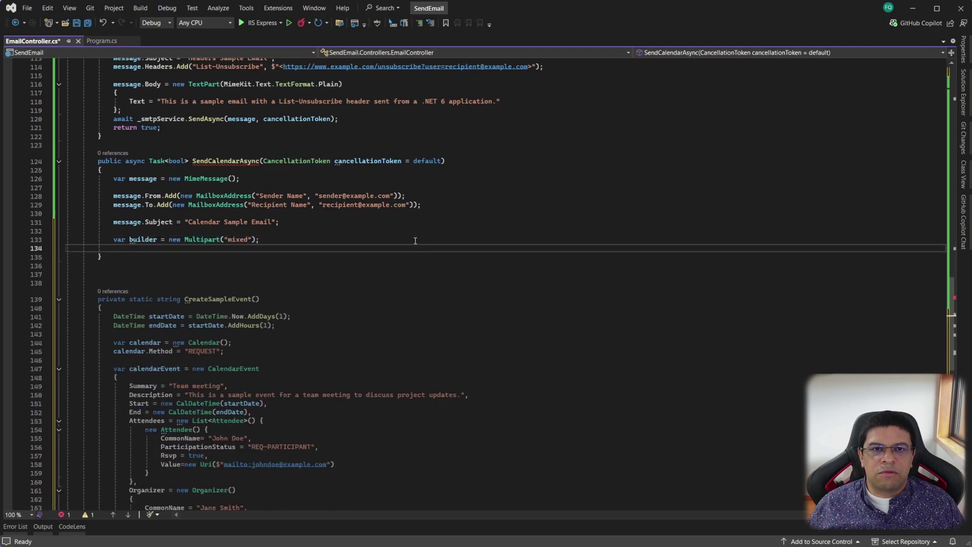
pyautogui.write('builder.Add(')
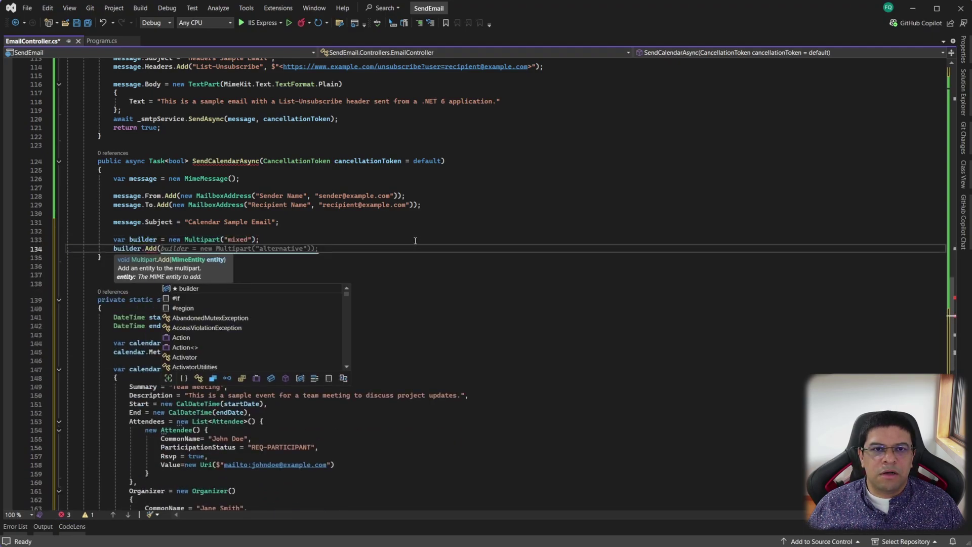
pyautogui.write('new TextPart')
pyautogui.press('Tab')
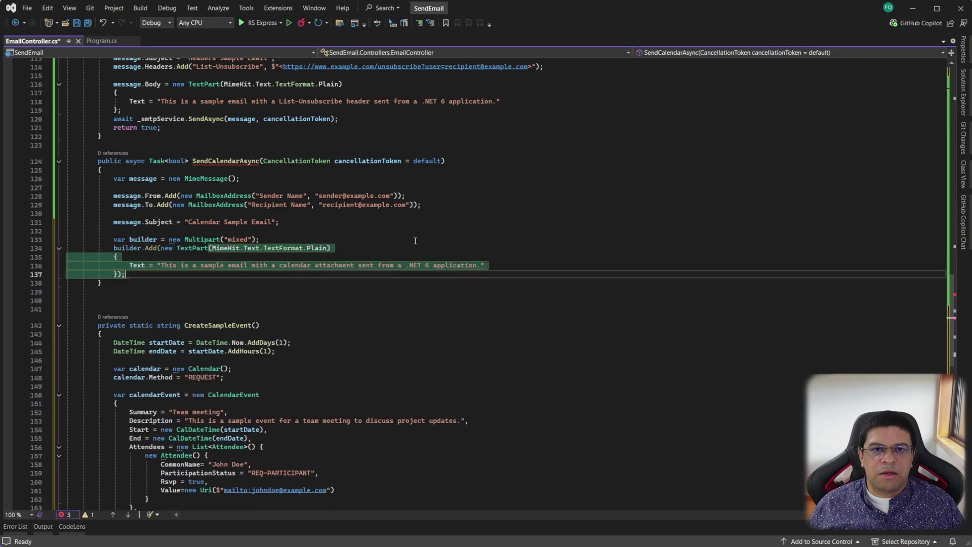
pyautogui.press('Return')
pyautogui.write('builder.Add(new TextPart(mimeK')
pyautogui.press('Tab')
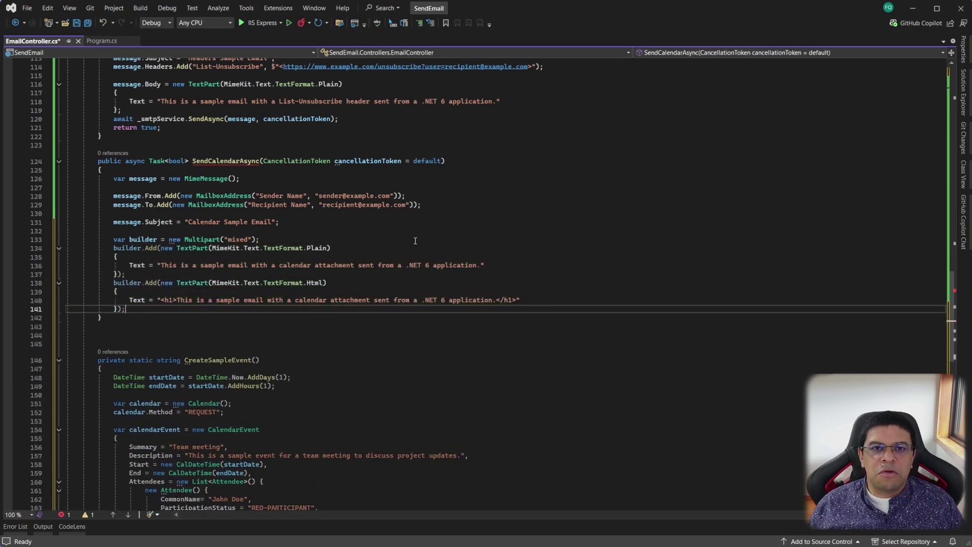
# Declare the Base64 calendar TextPart with content-type parameter method=REQUEST
pyautogui.press('Return')
pyautogui.press('Return')
pyautogui.write('var calendar')
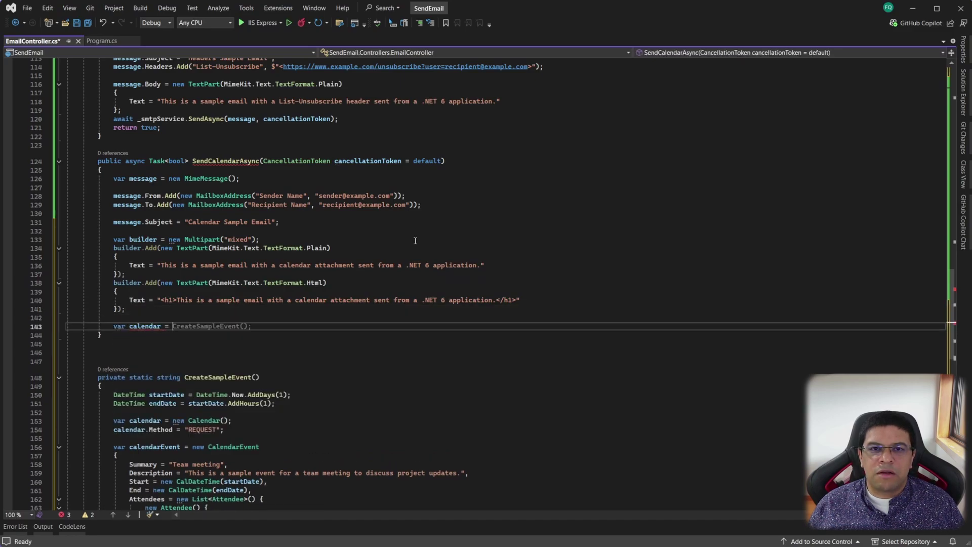
pyautogui.write('Part = new TextPart("calendar')
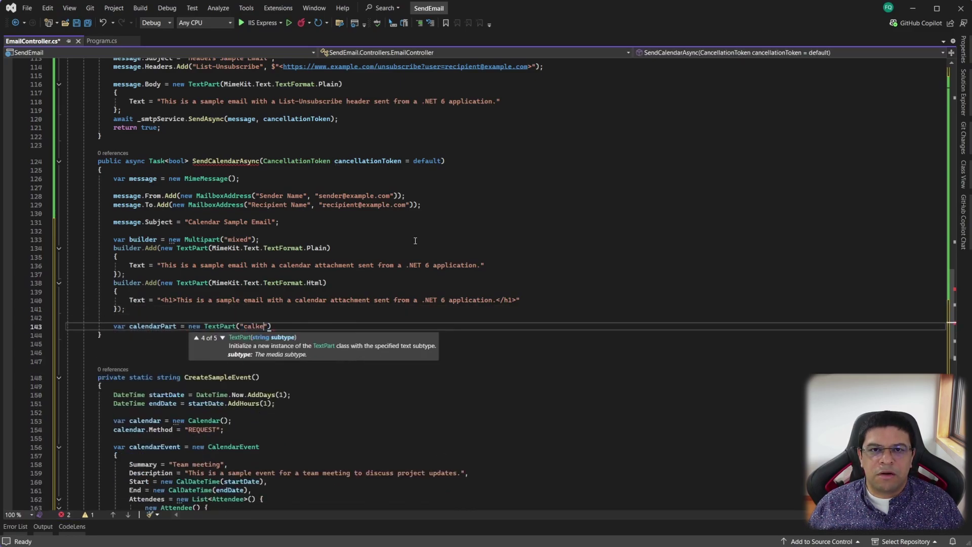
pyautogui.write('") { Text')
pyautogui.press('Tab')
pyautogui.press('Return')
pyautogui.write('calendarPart.')
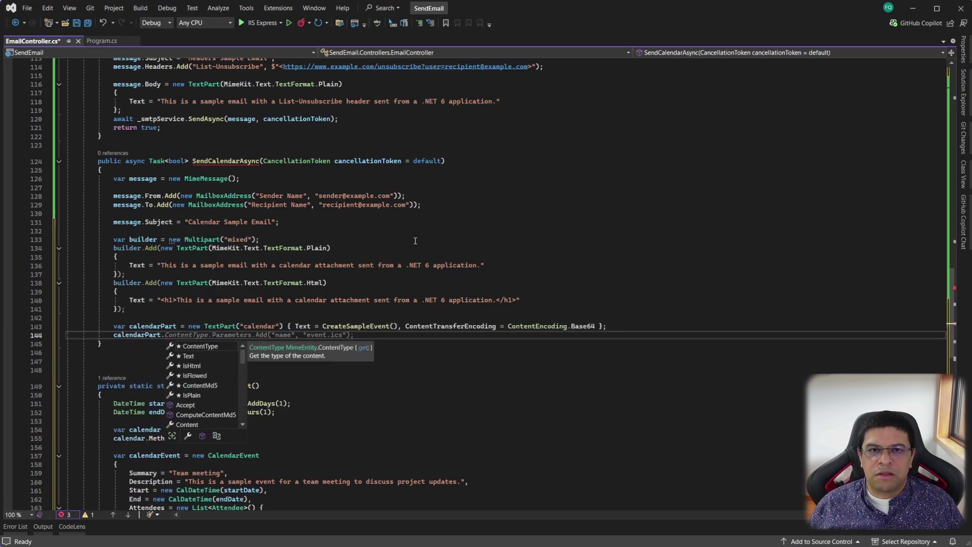
pyautogui.press('Tab')
pyautogui.press('BackSpace')
pyautogui.press('BackSpace')
pyautogui.press('BackSpace')
pyautogui.write('meto')
pyautogui.press('BackSpace')
pyautogui.write(',')
pyautogui.press('Tab')
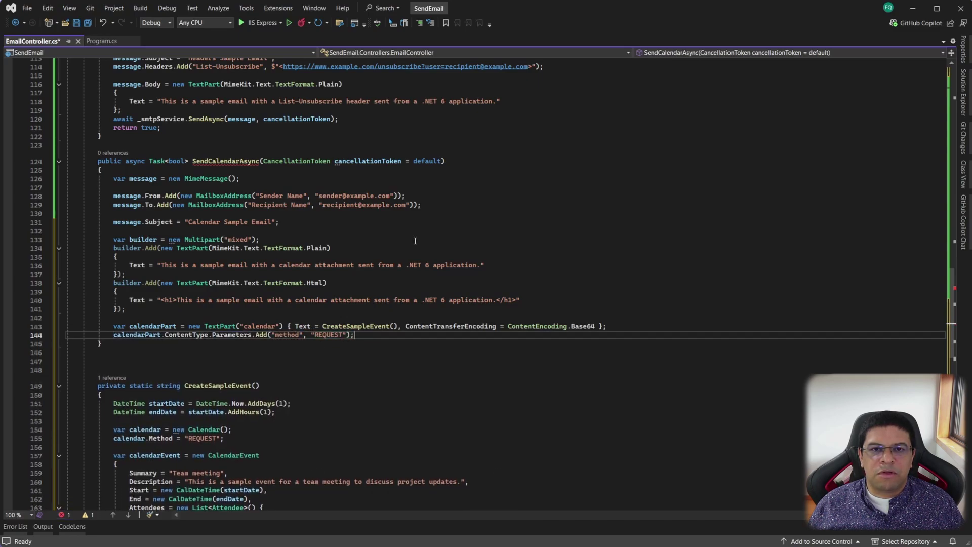
# Add the calendar part, set message.Body to the multipart, send, return true and save
pyautogui.press('Return')
pyautogui.press('Return')
pyautogui.press('Tab')
pyautogui.press('Return')
pyautogui.press('Return')
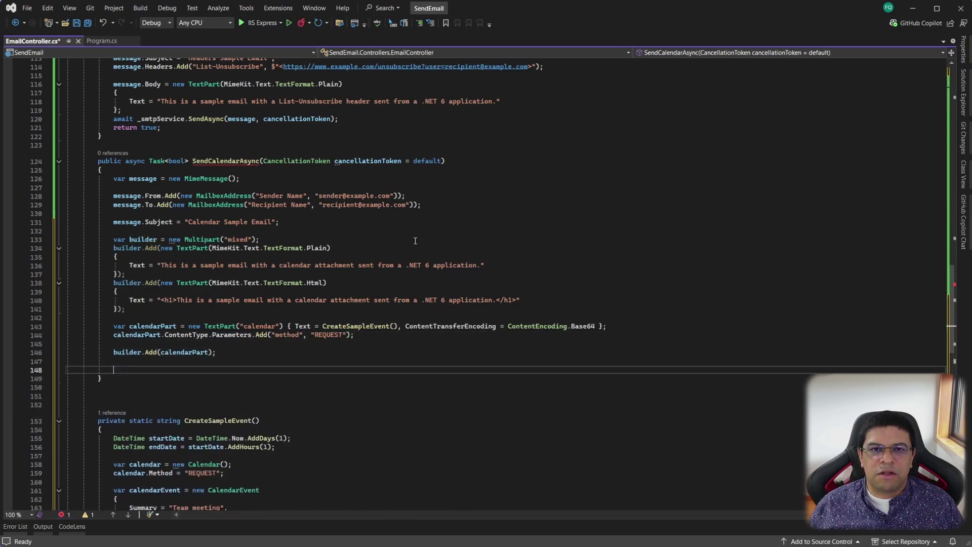
pyautogui.press('Tab')
pyautogui.press('Return')
pyautogui.press('Return')
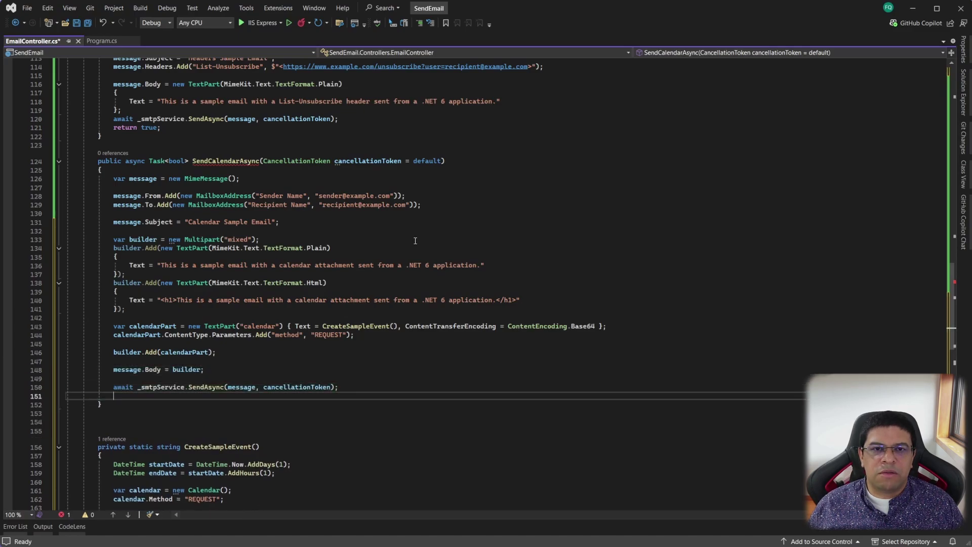
pyautogui.write('return true;')
pyautogui.hotkey('ctrl', 's')
# Map /email/sendcalendar to SendCalendarAsync in Program.cs and run the app with F5
pyautogui.hotkey('ctrl', 'Tab')
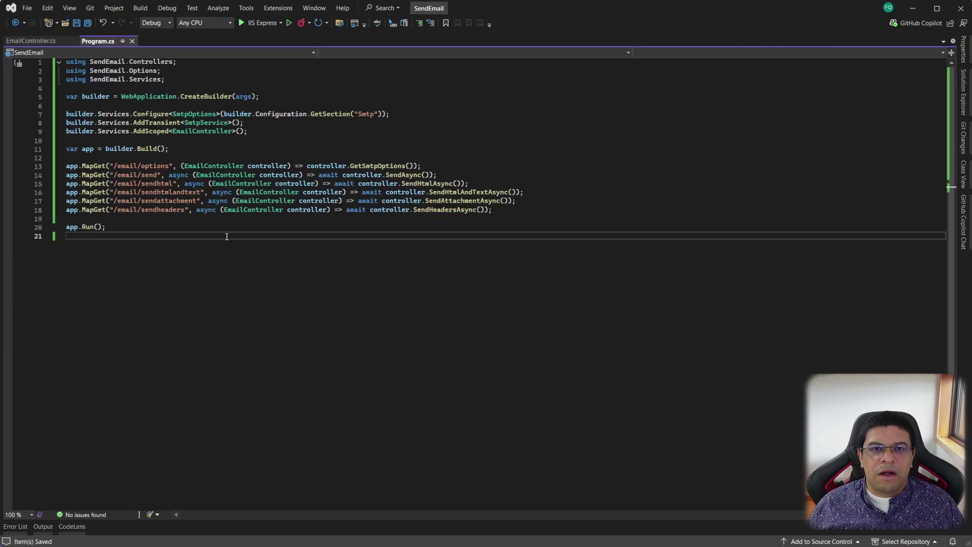
pyautogui.press('Up')
pyautogui.press('Up')
pyautogui.press('Return')
pyautogui.write('app.MapGet')
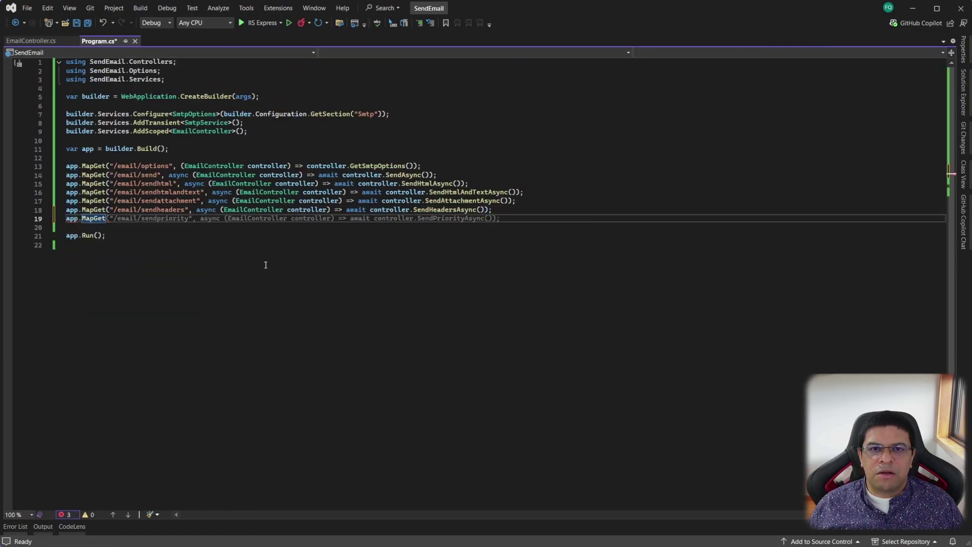
pyautogui.press('Tab')
pyautogui.press('BackSpace')
pyautogui.press('BackSpace')
pyautogui.press('BackSpace')
pyautogui.write('canl')
pyautogui.press('BackSpace')
pyautogui.press('BackSpace')
pyautogui.write('lendar')
pyautogui.write('SendCal')
pyautogui.press('Tab')
pyautogui.press('F5')
# Request /email/sendcalendar in the browser and switch to the Papercut inbox
pyautogui.doubleClick(564, 64)
pyautogui.write('sendcalendar')
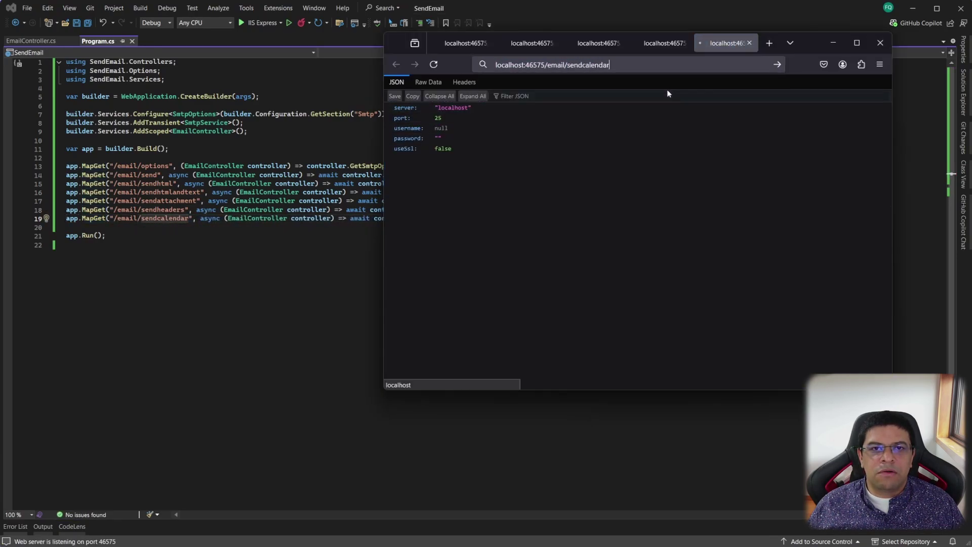
pyautogui.press('Return')
pyautogui.hotkey('alt', 'Tab')
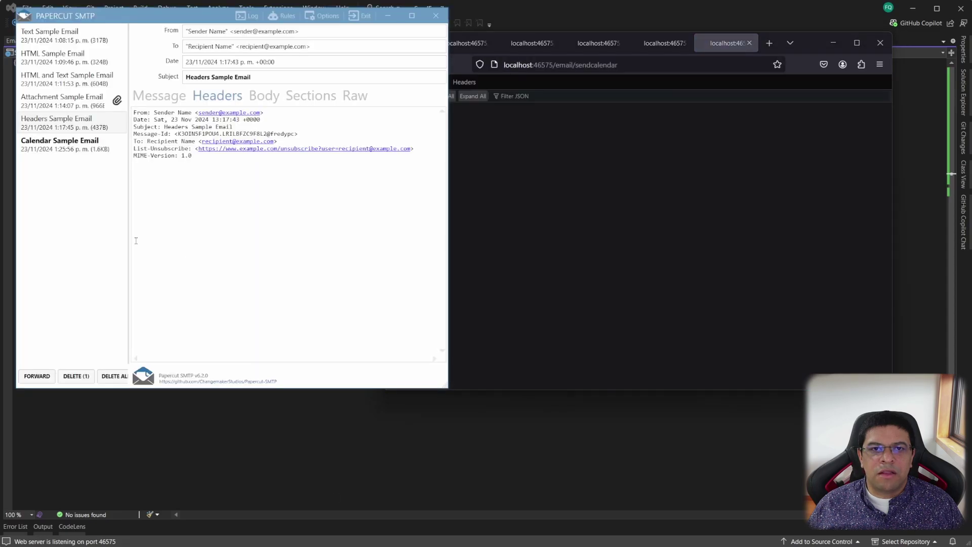
# Open the Calendar Sample Email's headers, body and Sections, viewing the calendar part's iCal text
pyautogui.tripleClick(219, 115)
pyautogui.click(216, 96)
pyautogui.click(264, 96)
pyautogui.click(311, 97)
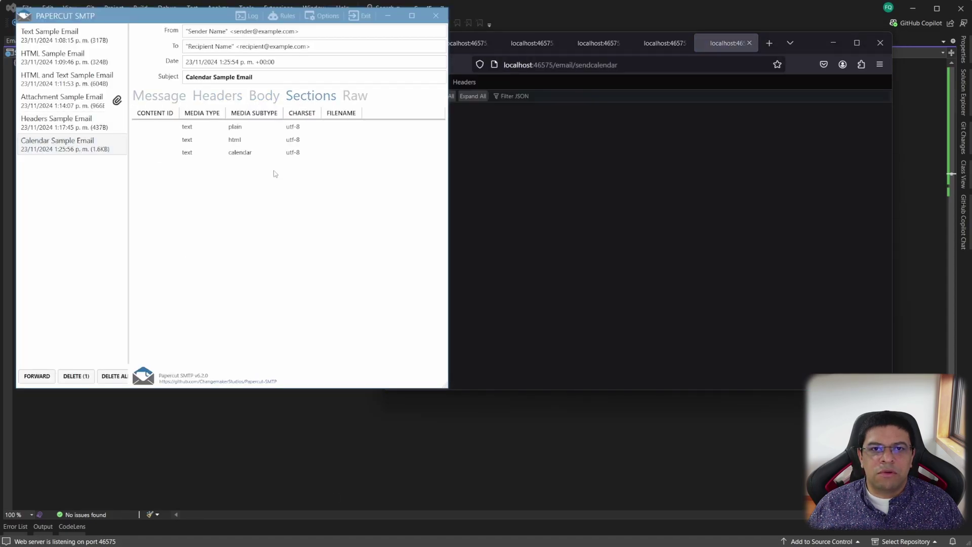
pyautogui.doubleClick(258, 154)
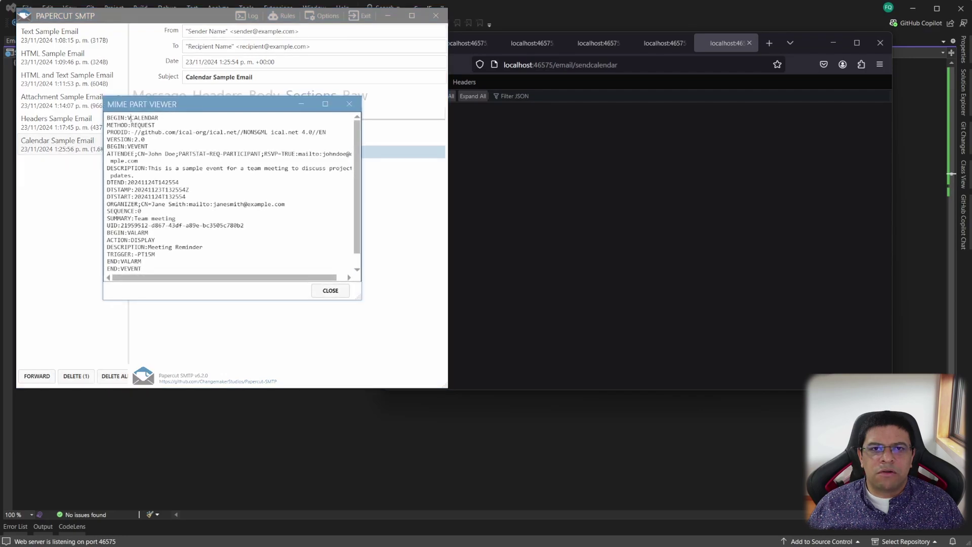
pyautogui.scroll(-2, 191, 204)
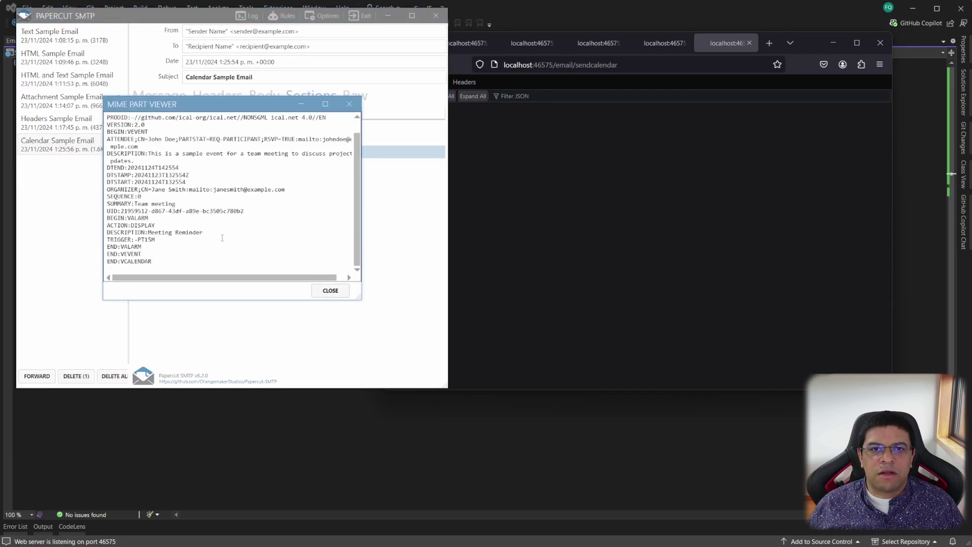
pyautogui.scroll(2, 235, 221)
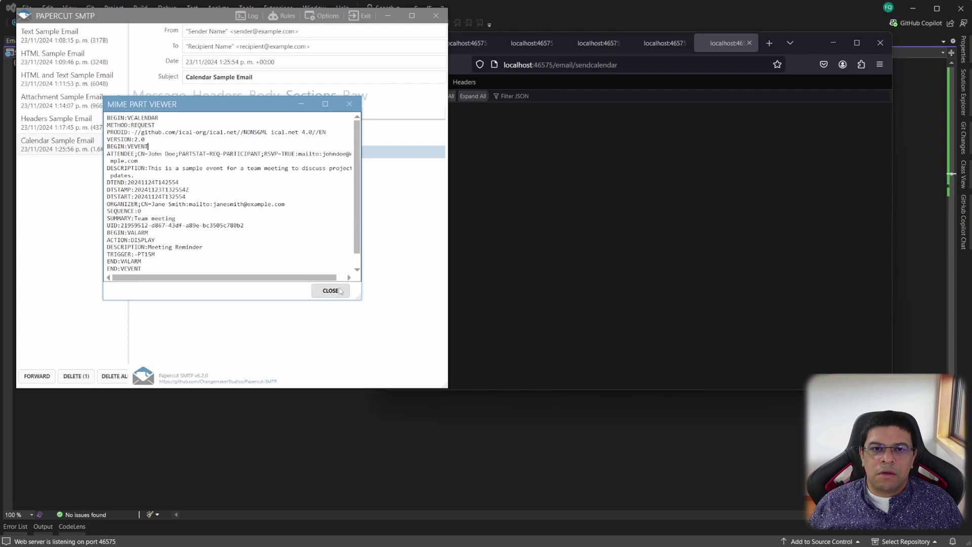